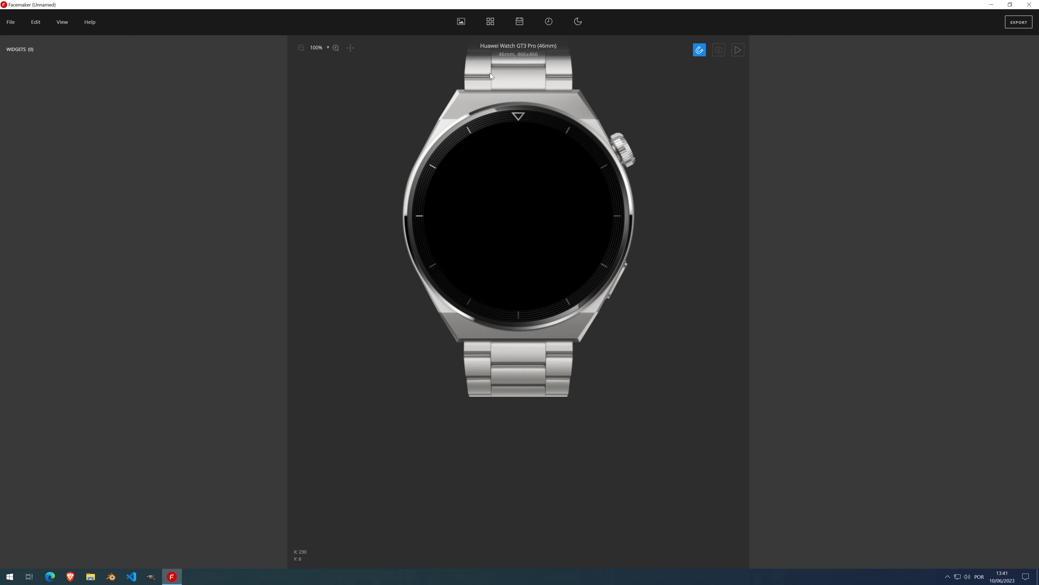
- Add a new widget with a Container element inside it
left_click(490, 22)
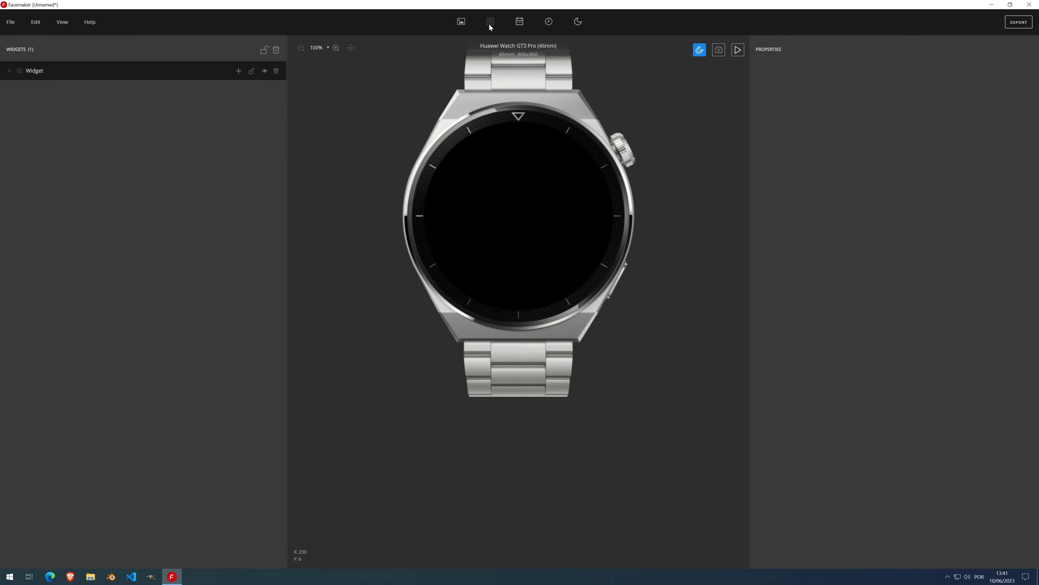
left_click(239, 72)
left_click(231, 91)
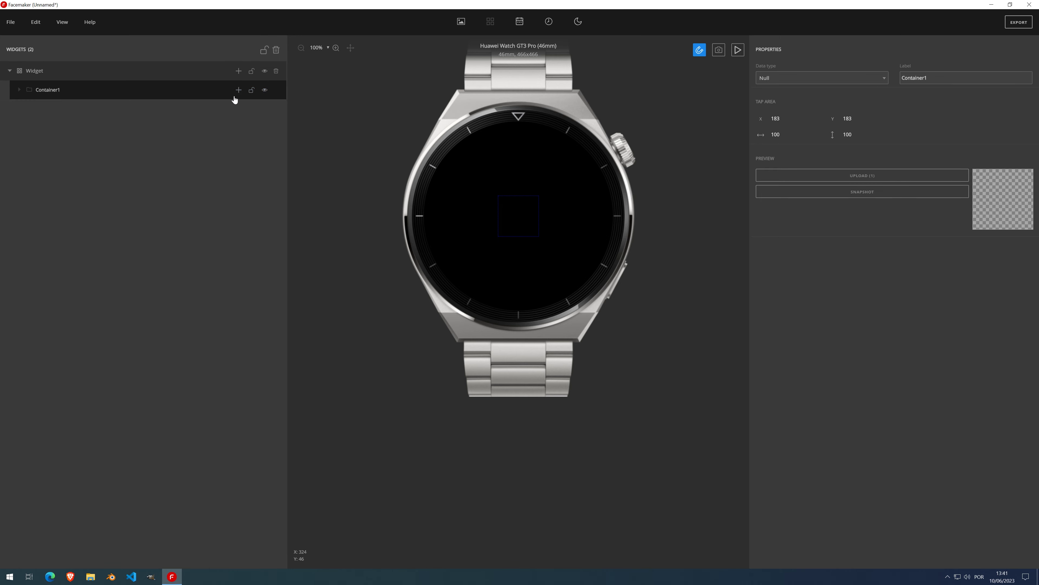
- Set the container's data type to Battery so it becomes BatteryContainer
left_click(770, 79)
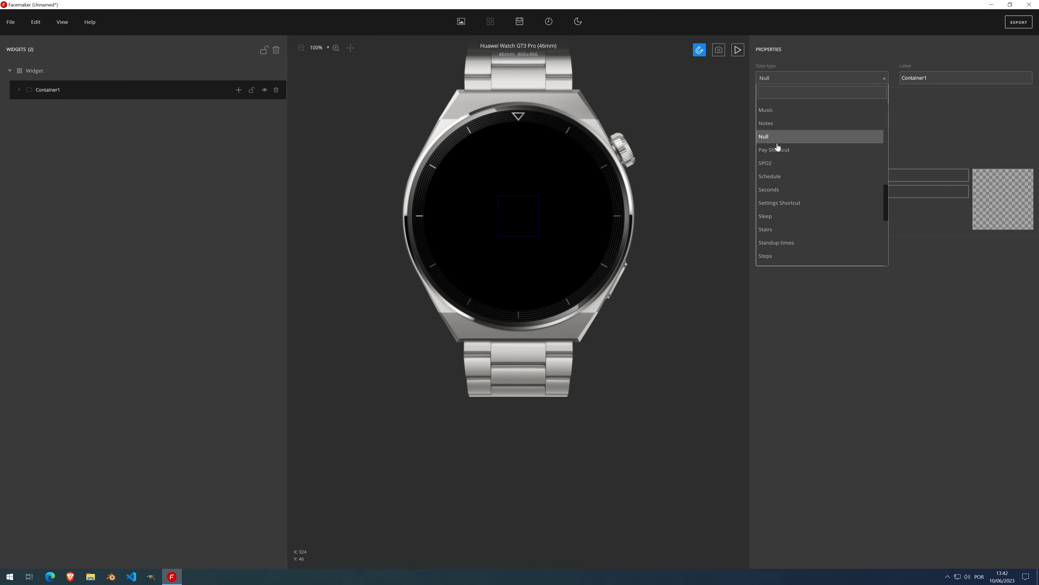
scroll(812, 212, "up", 10)
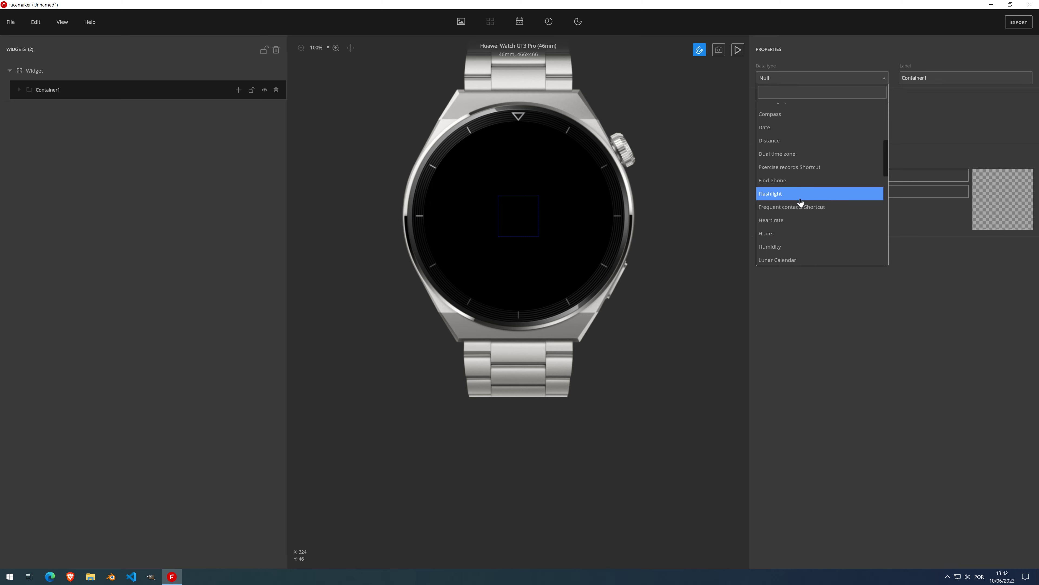
scroll(781, 152, "down", 5)
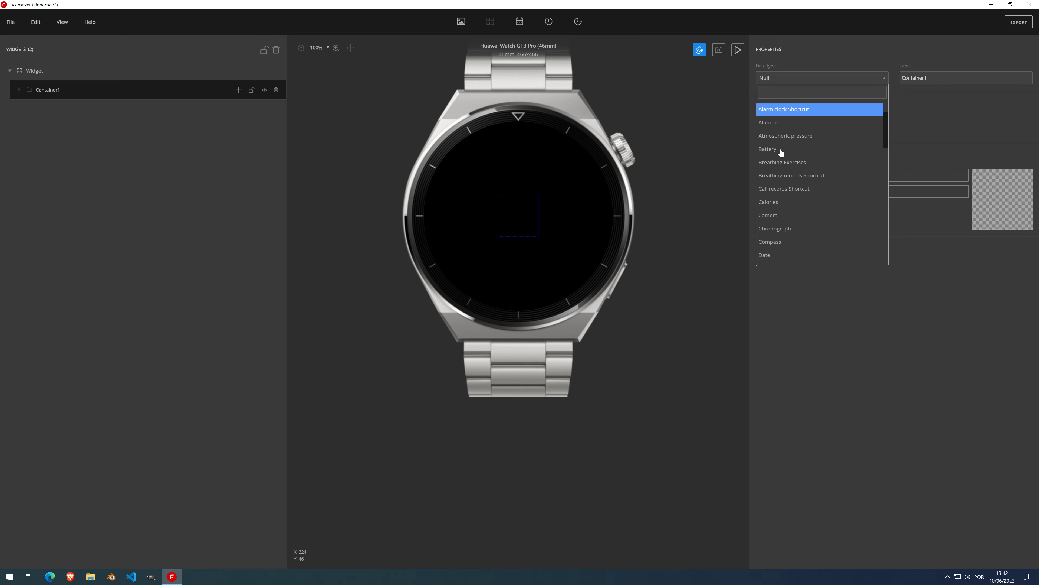
scroll(781, 152, "down", 3)
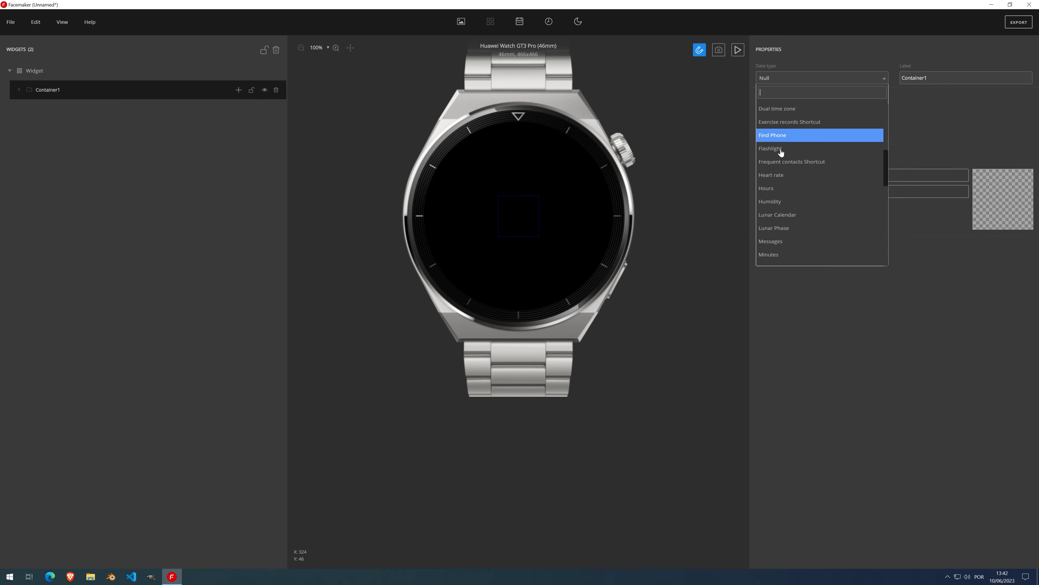
scroll(781, 152, "up", 7)
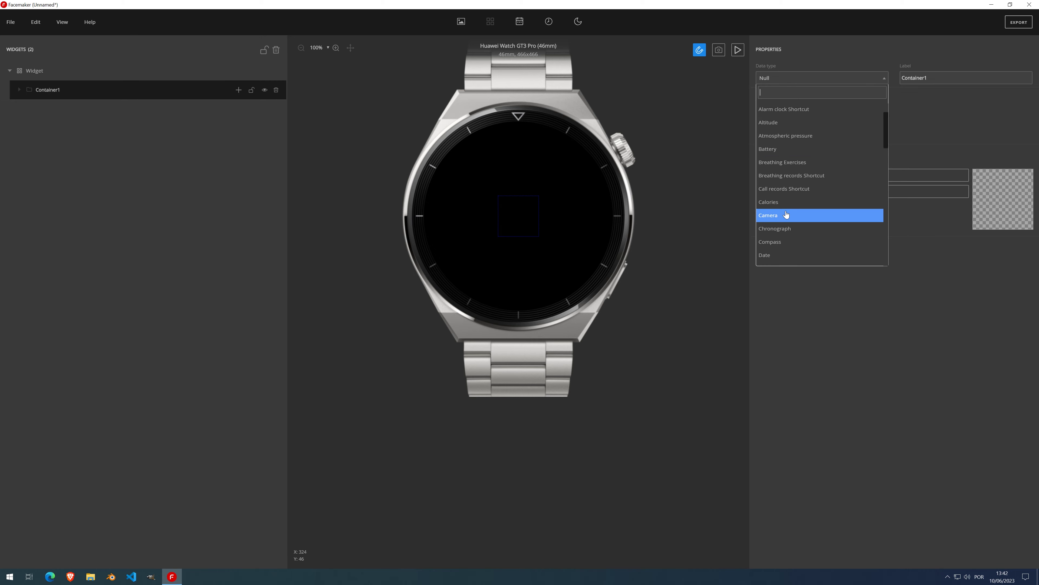
left_click(784, 150)
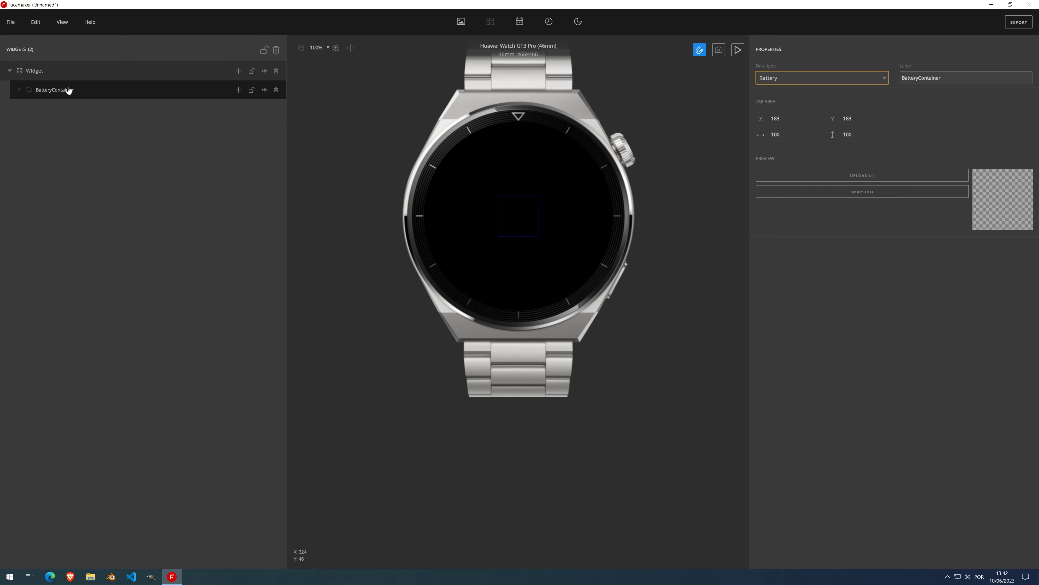
- Add a Rotary element inside BatteryContainer
left_click(238, 89)
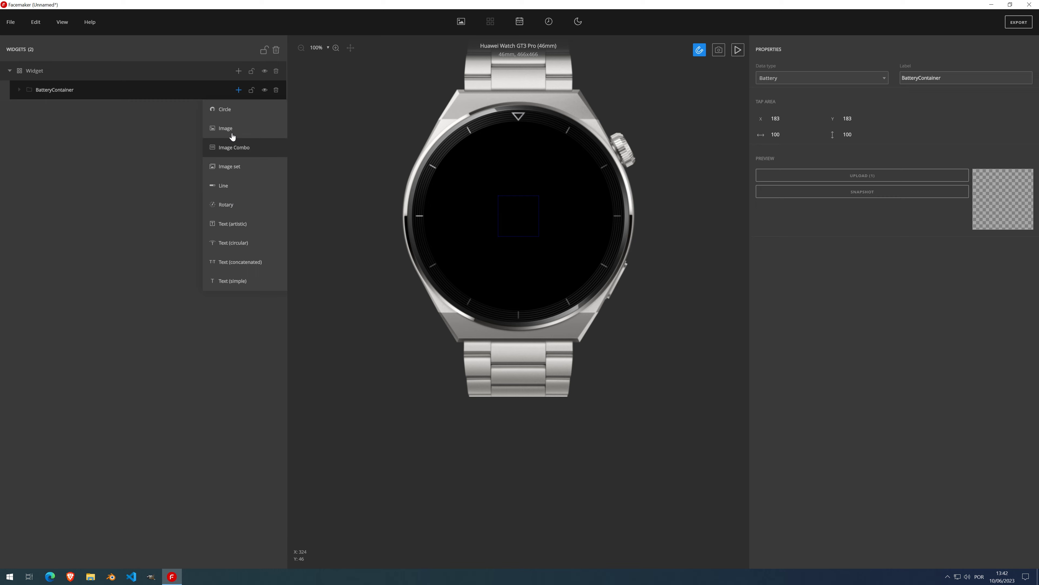
left_click(235, 209)
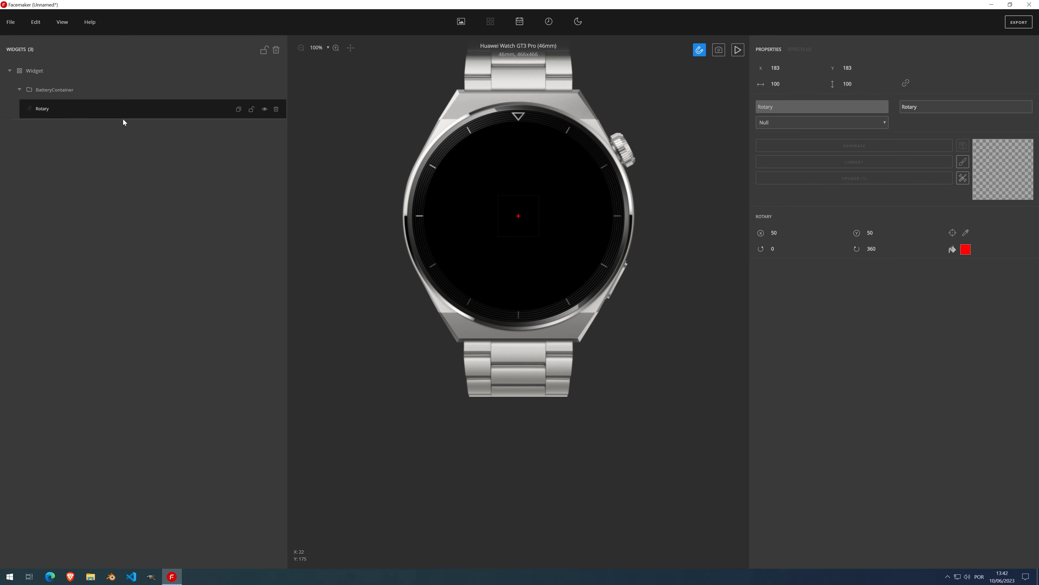
scroll(518, 216, "up", 4)
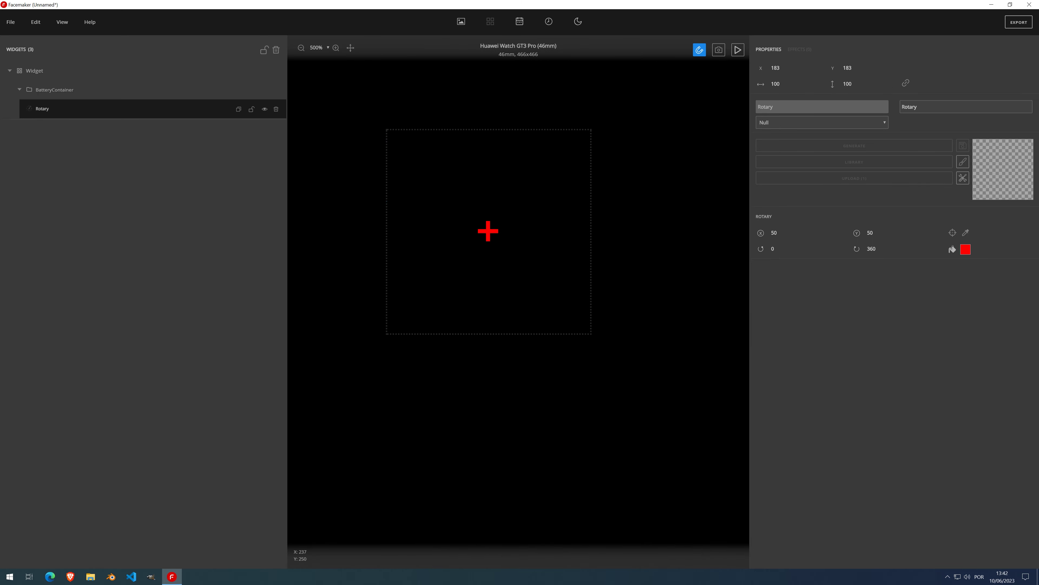
left_click(489, 232)
scroll(484, 224, "down", 4)
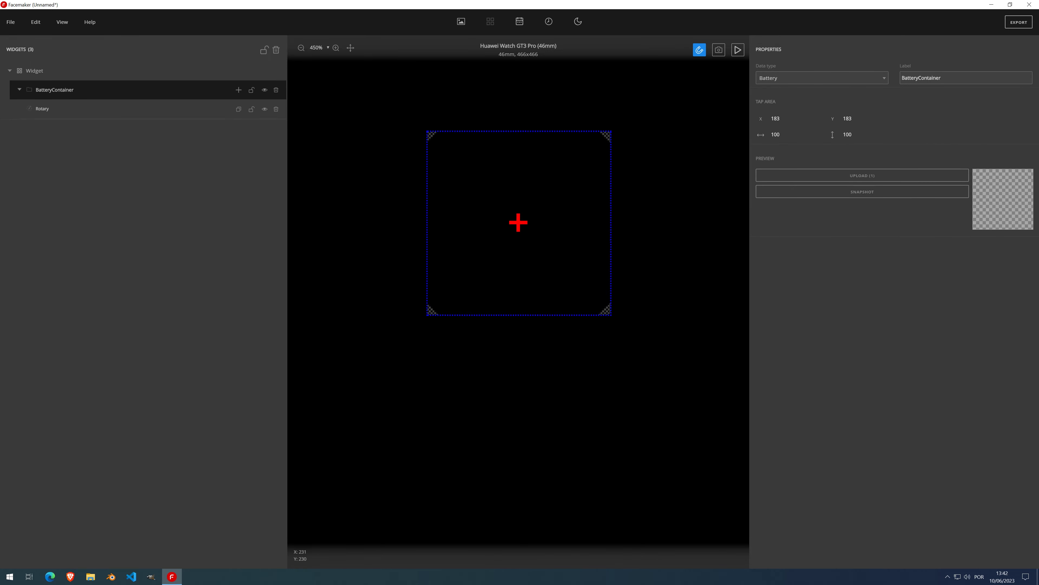
scroll(484, 224, "up", 4)
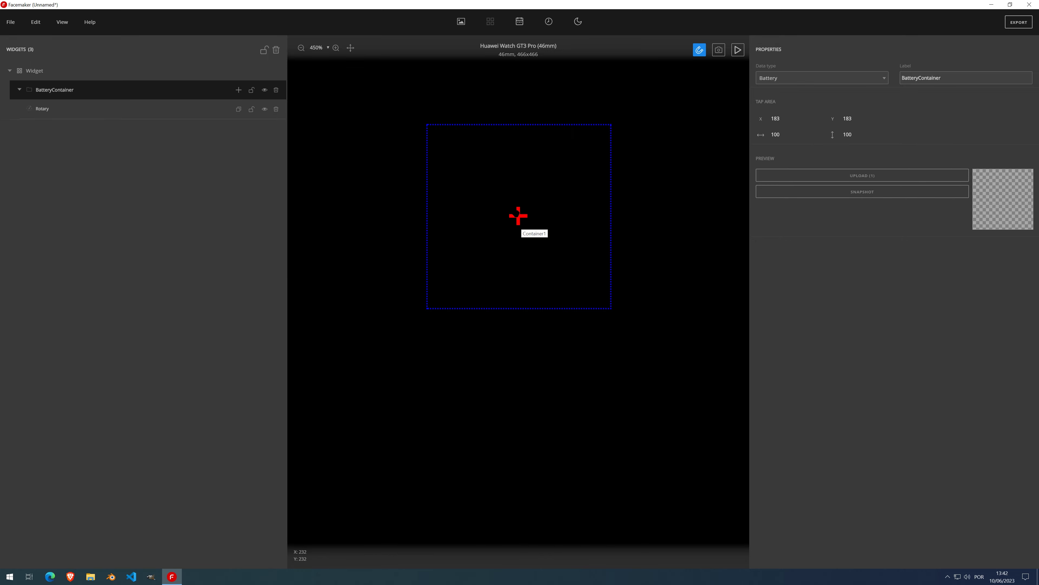
scroll(518, 215, "down", 5)
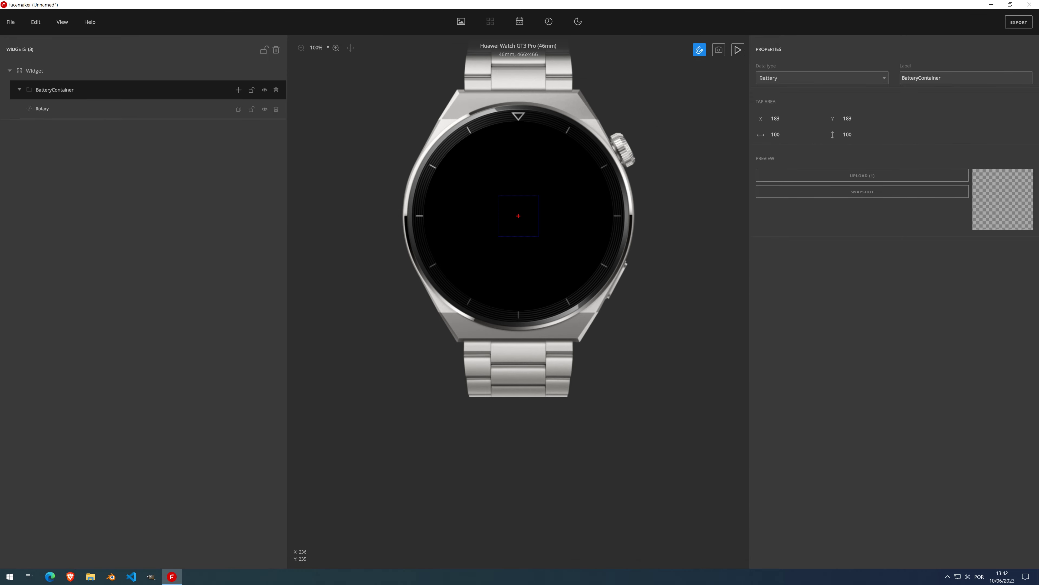
scroll(518, 215, "up", 5)
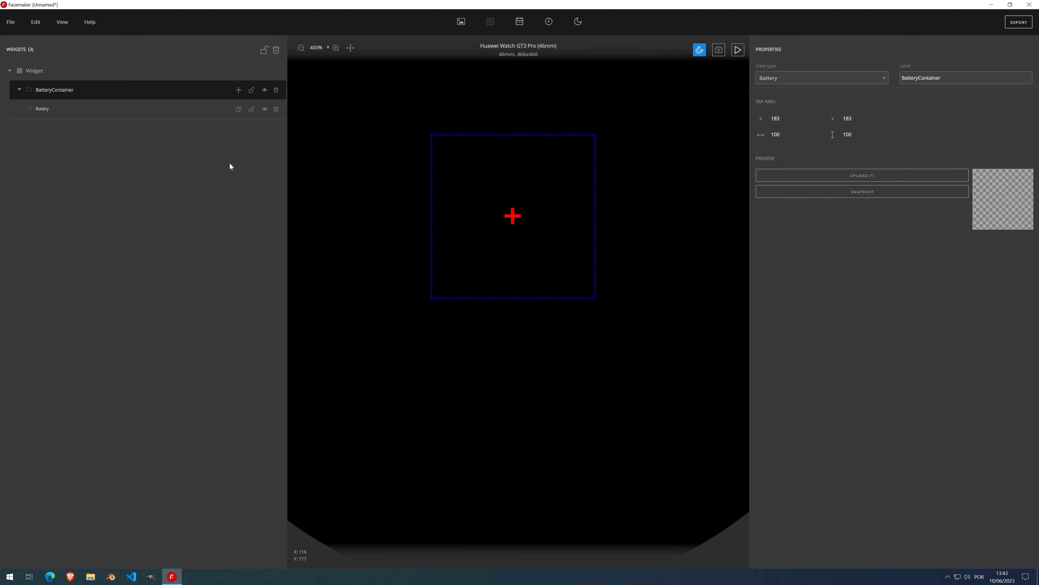
- Change the Rotary element's data source from Null to Battery
left_click(77, 117)
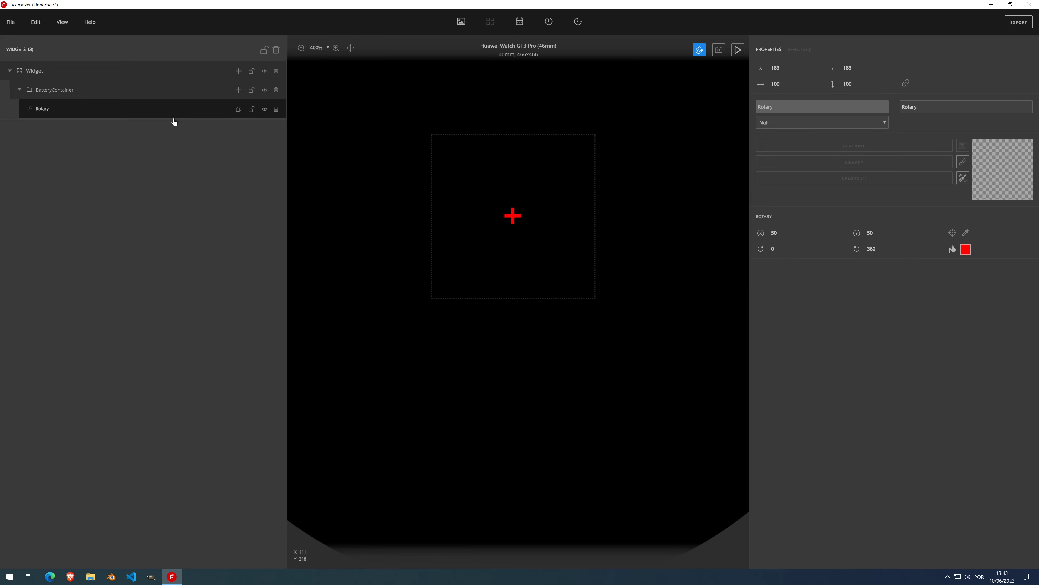
left_click(788, 123)
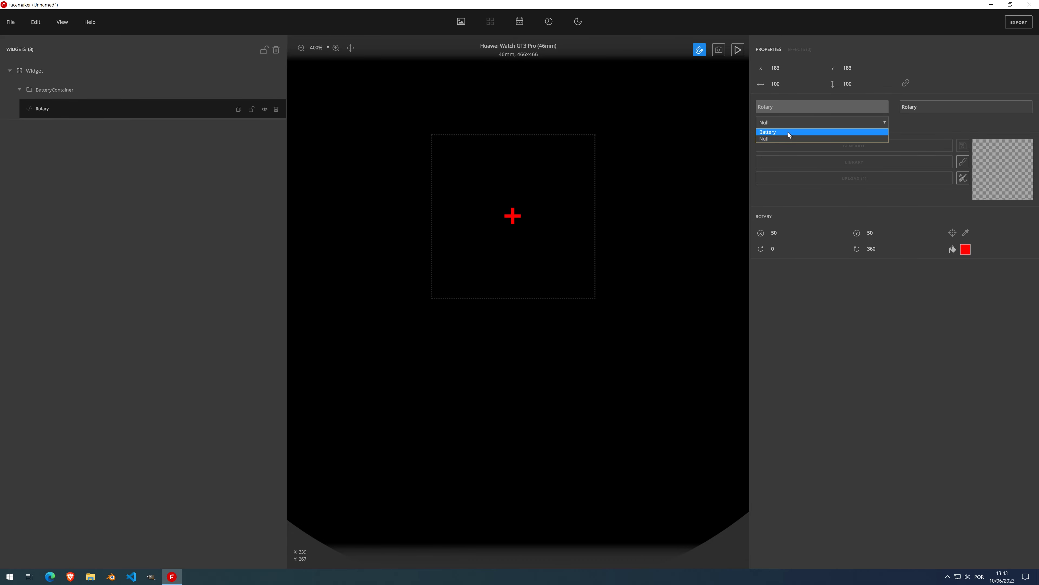
left_click(788, 132)
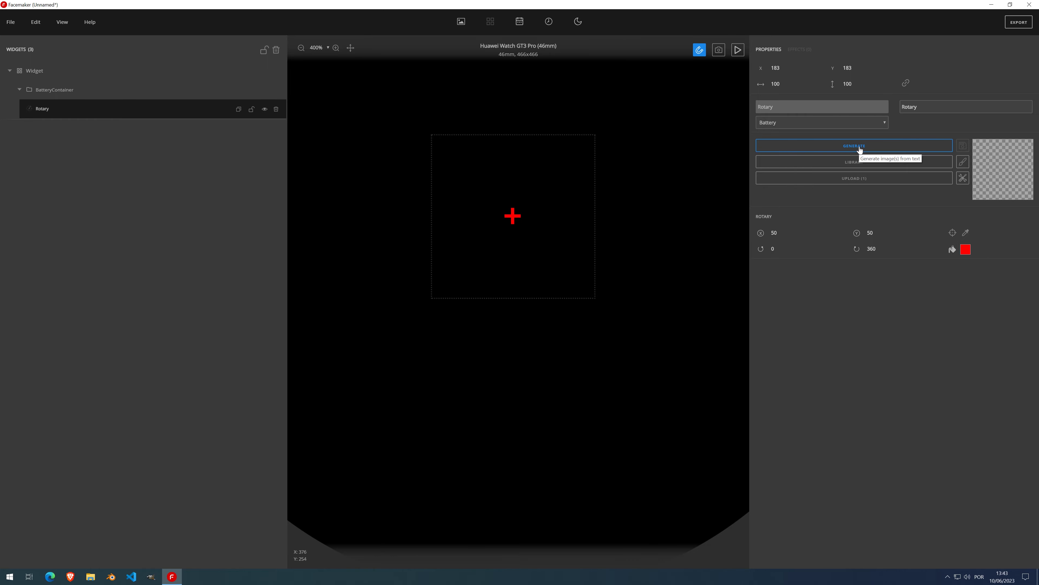
- Browse the hand images in the Rotary's image library
left_click(865, 164)
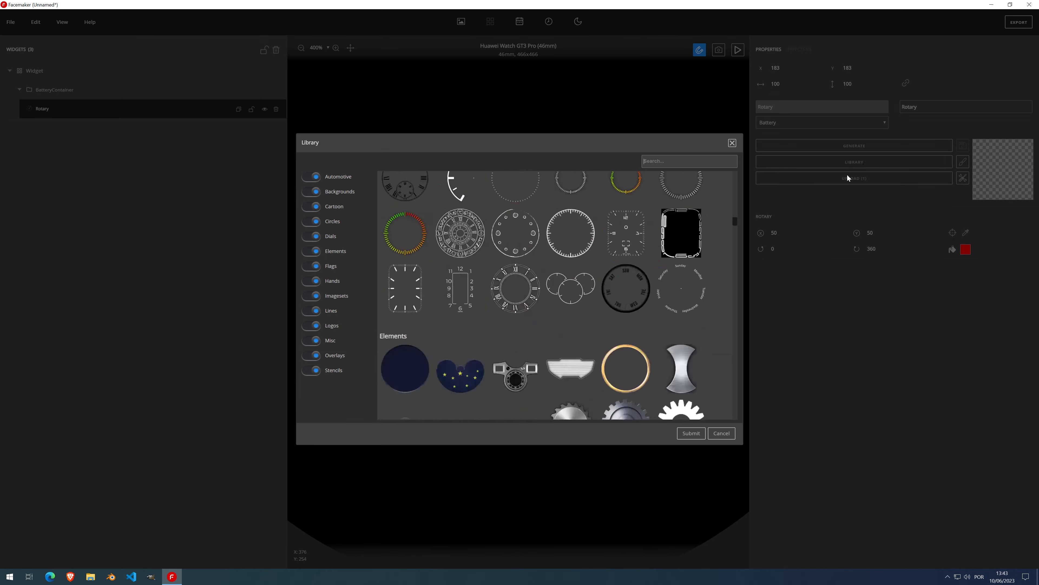
scroll(531, 287, "down", 10)
scroll(541, 282, "down", 10)
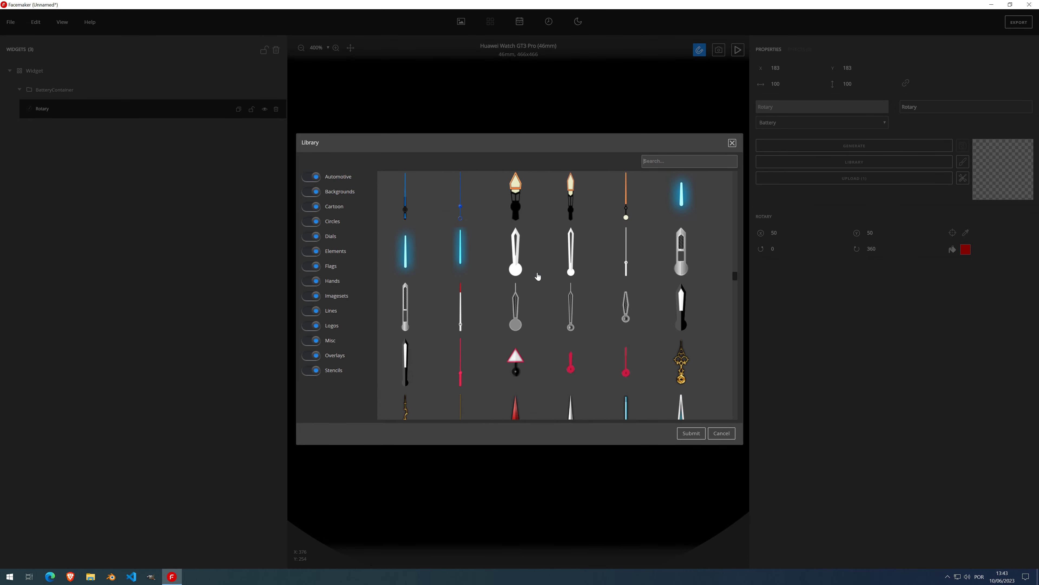
scroll(538, 276, "down", 10)
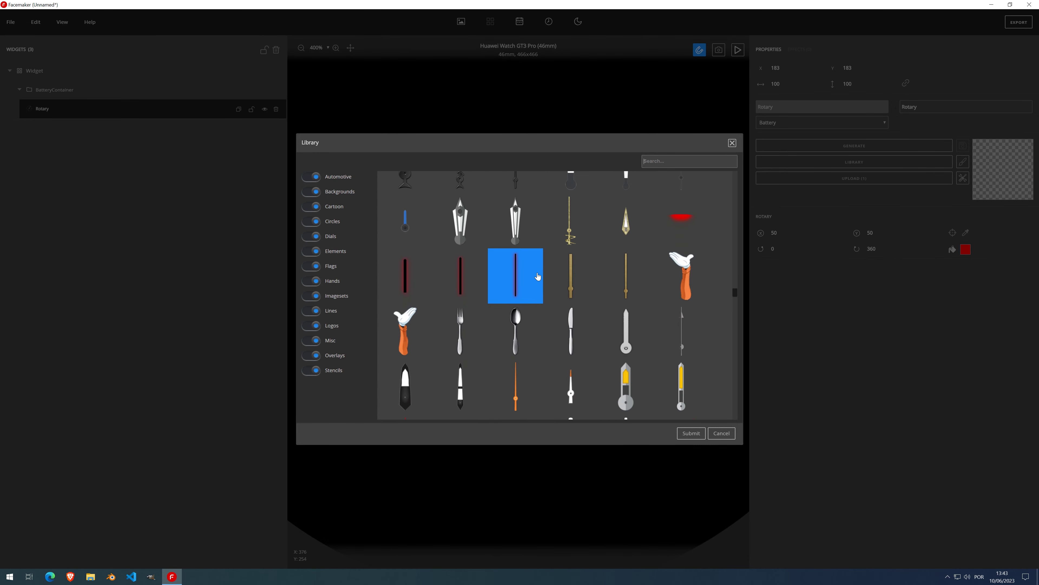
scroll(538, 276, "down", 10)
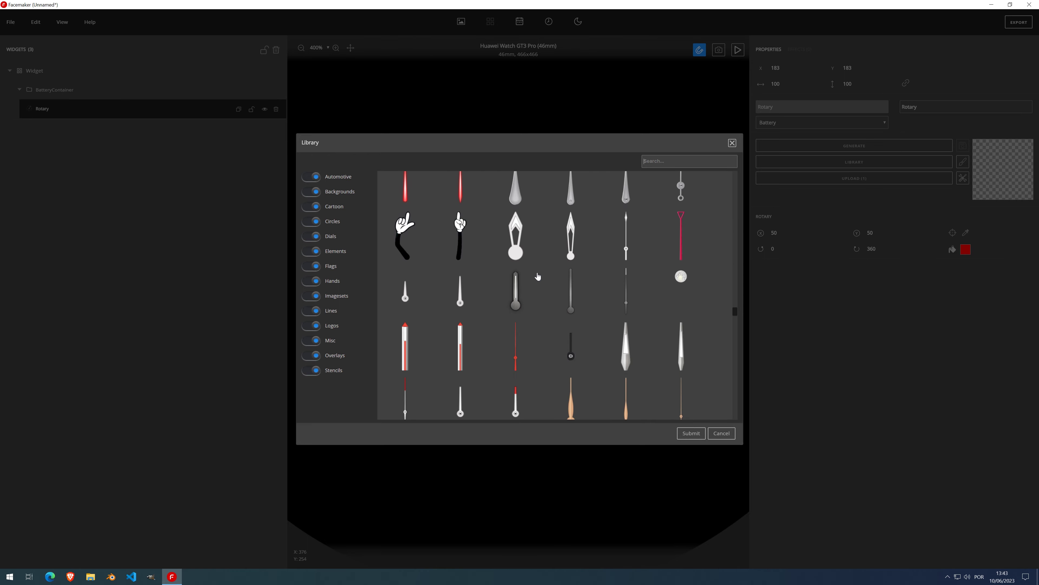
left_click(463, 267)
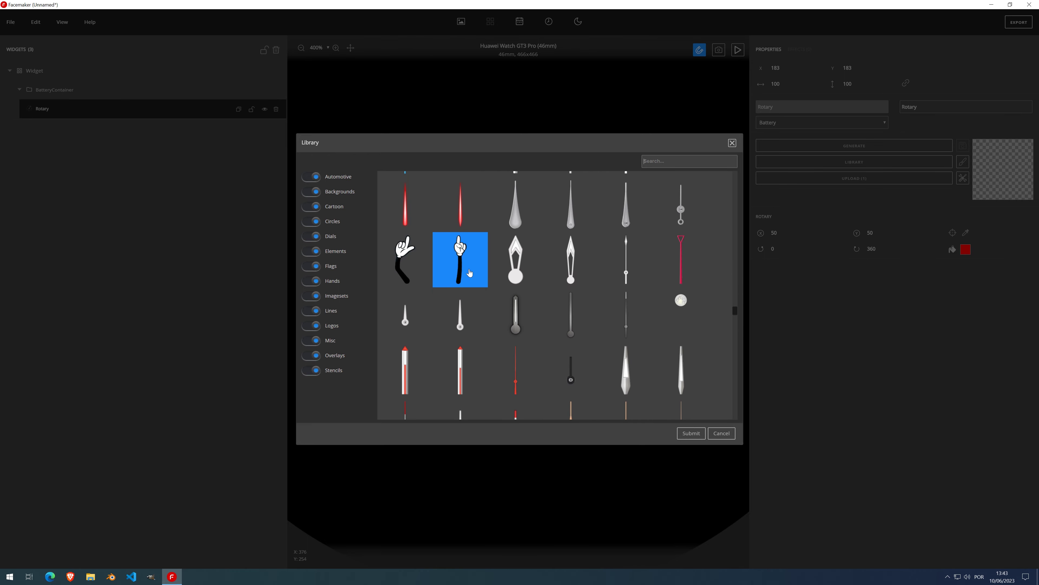
left_click(495, 279)
scroll(495, 281, "up", 6)
left_click(498, 282)
scroll(498, 281, "up", 3)
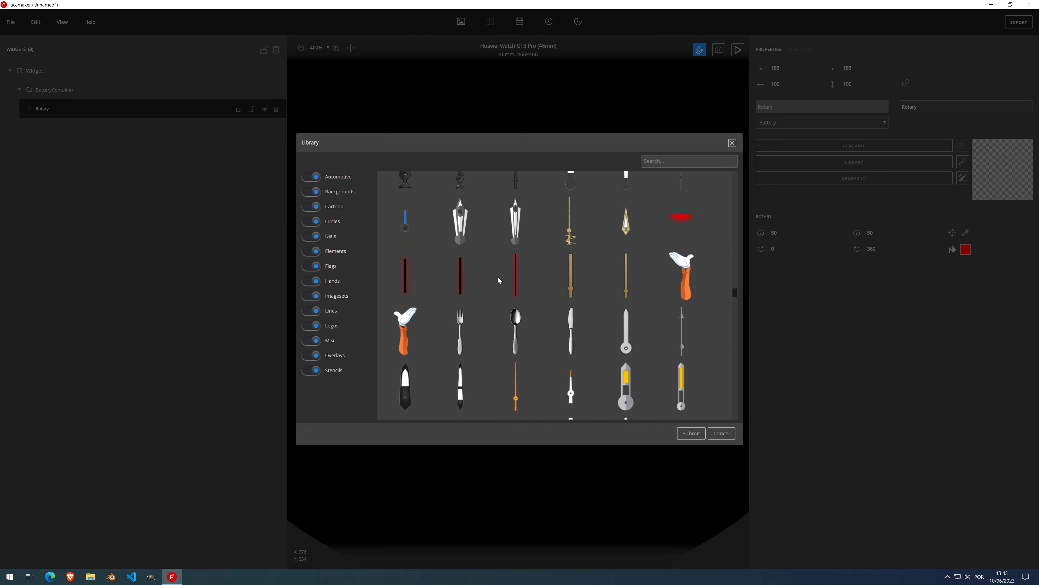
- Compare several more hand images, then close the library without choosing one
left_click(461, 332)
left_click(626, 275)
left_click(682, 275)
left_click(571, 332)
left_click(407, 333)
left_click(571, 332)
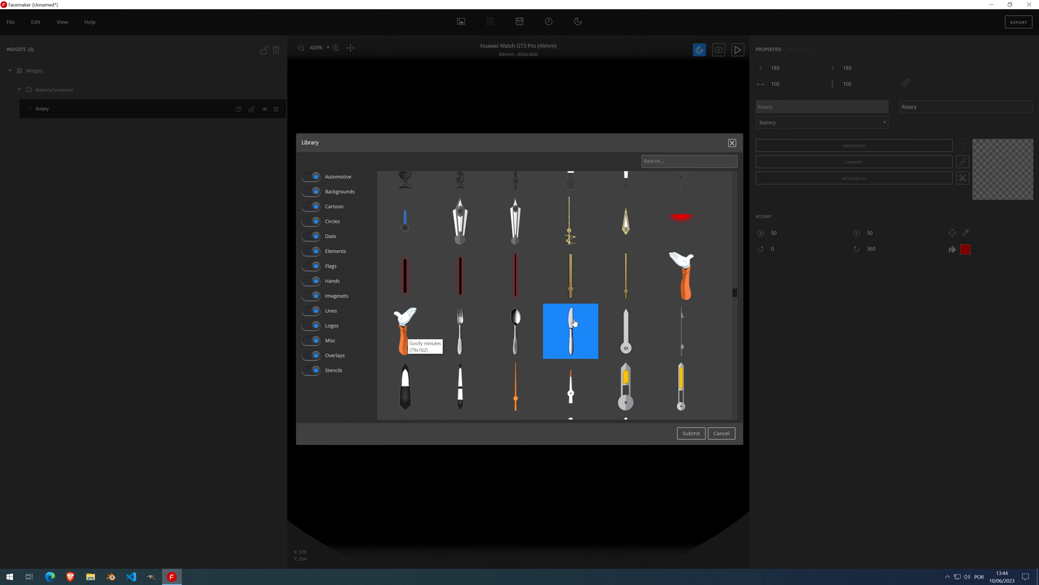
left_click(526, 297)
scroll(525, 297, "down", 2)
left_click(525, 297)
scroll(526, 297, "down", 2)
left_click(525, 299)
scroll(526, 298, "down", 2)
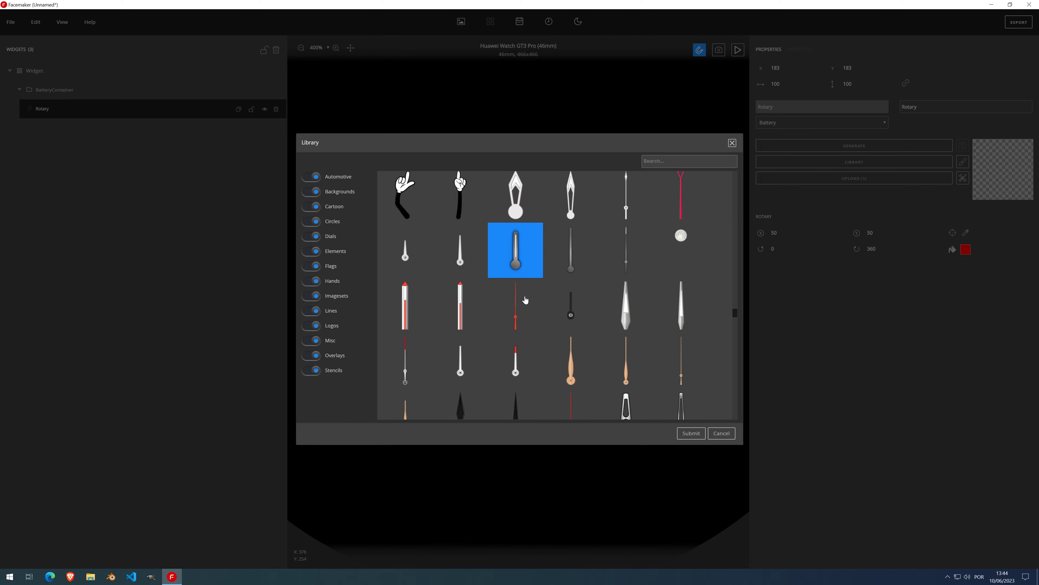
scroll(525, 297, "down", 2)
left_click(525, 297)
scroll(528, 297, "down", 2)
left_click(528, 297)
scroll(529, 297, "down", 2)
left_click(568, 326)
scroll(569, 326, "down", 3)
left_click(552, 327)
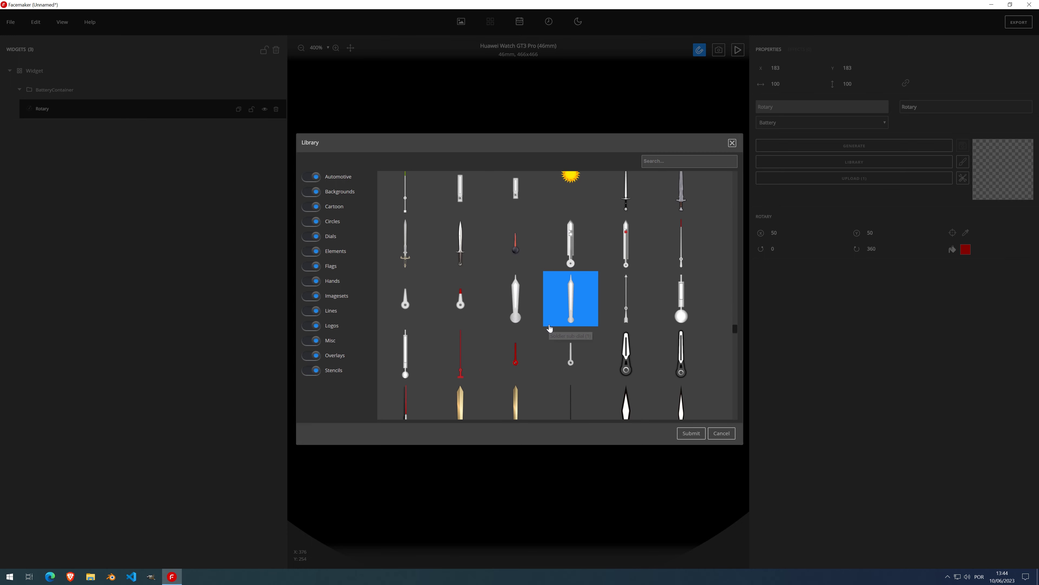
scroll(552, 327, "down", 6)
scroll(548, 306, "up", 3)
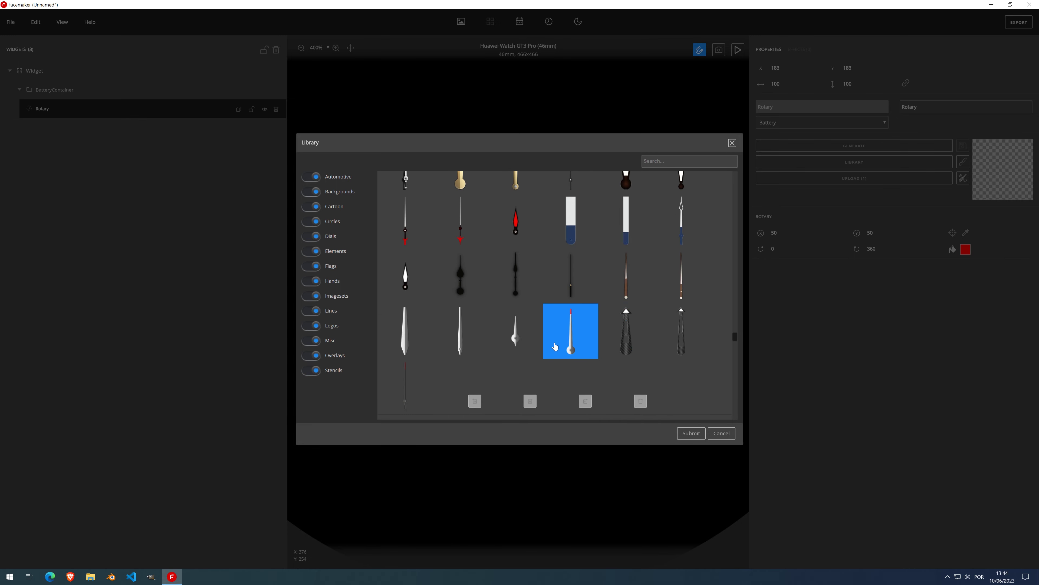
left_click(733, 143)
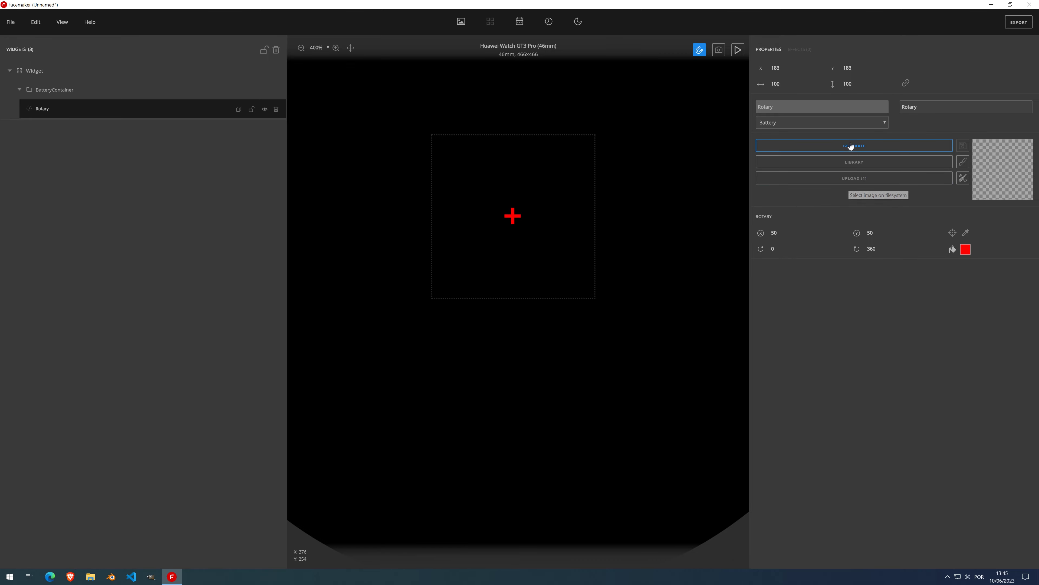
- Apply the thin red hand from the library as the Rotary's image
left_click(853, 162)
scroll(514, 249, "down", 5)
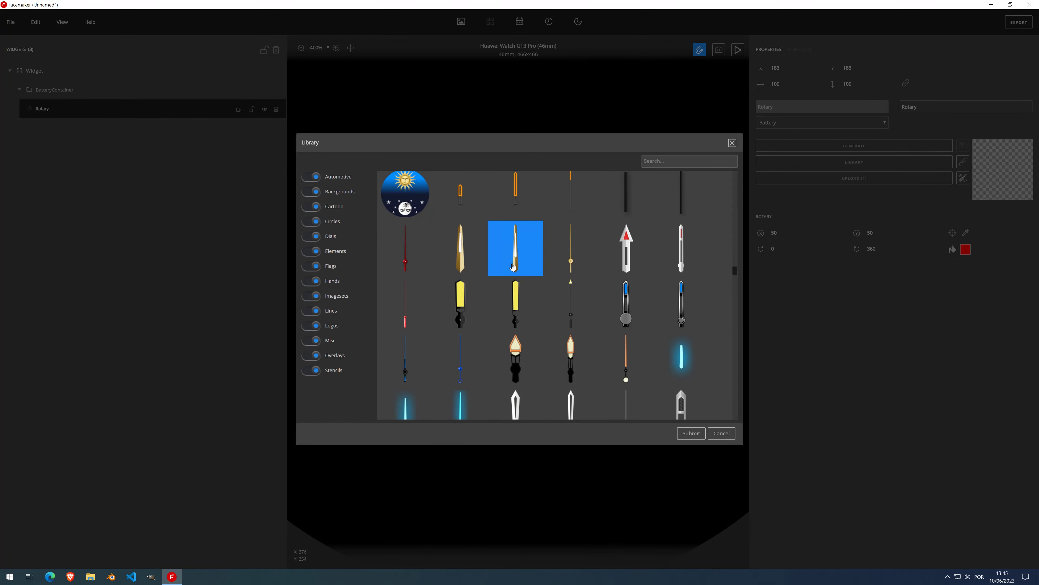
scroll(486, 309, "down", 6)
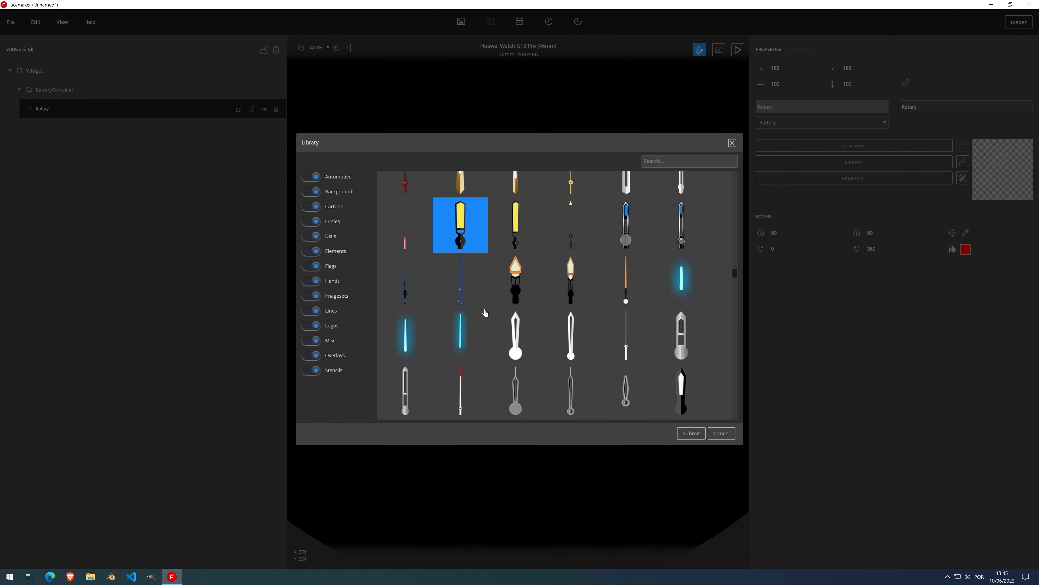
scroll(485, 308, "up", 5)
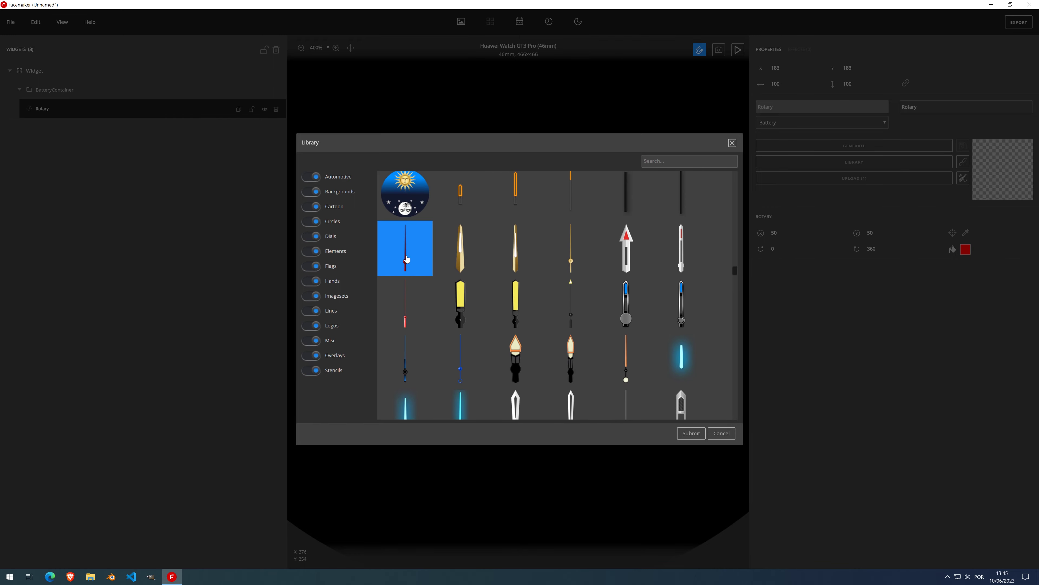
double_click(406, 254)
scroll(530, 255, "down", 3)
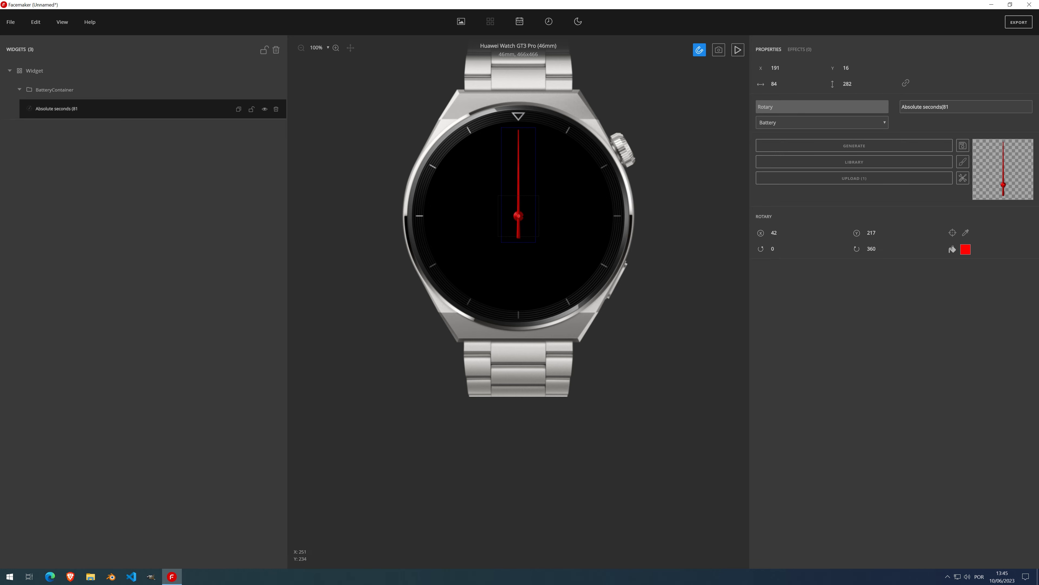
- Lower the red hand to Y 92, set its pivot Y to 141, and preview the spin
scroll(519, 215, "up", 5)
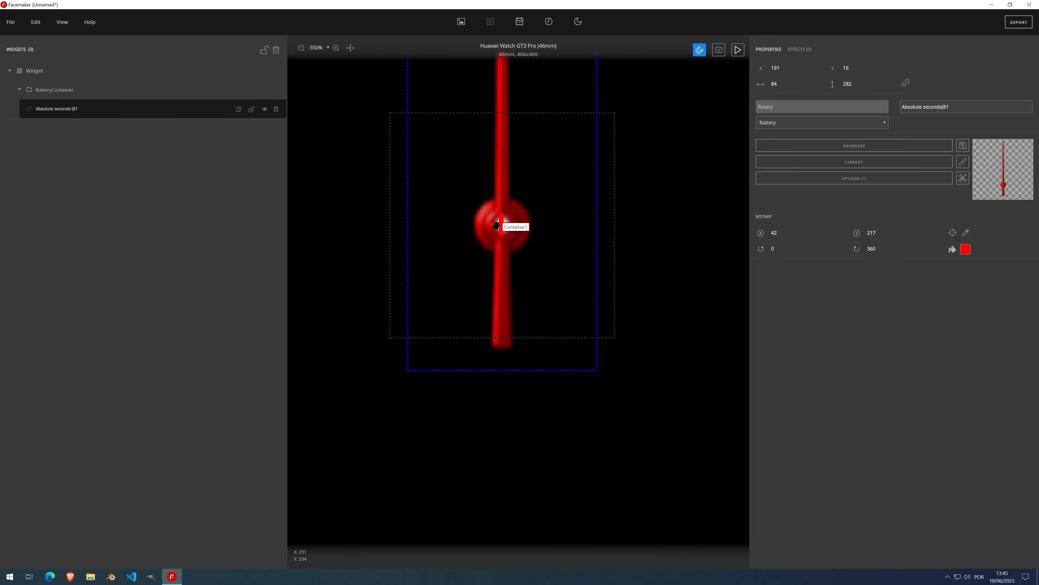
scroll(497, 226, "down", 5)
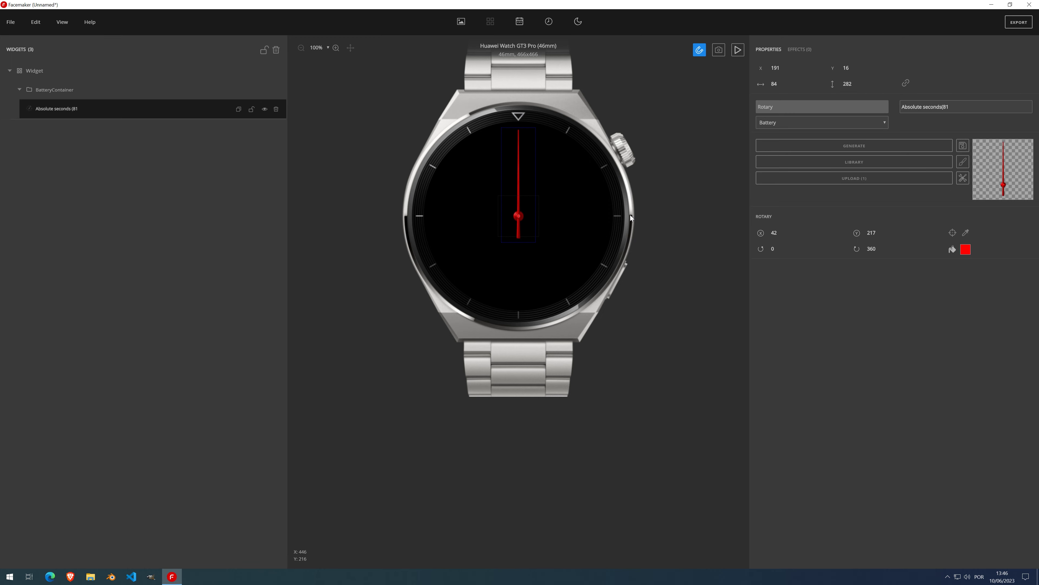
scroll(518, 217, "up", 3)
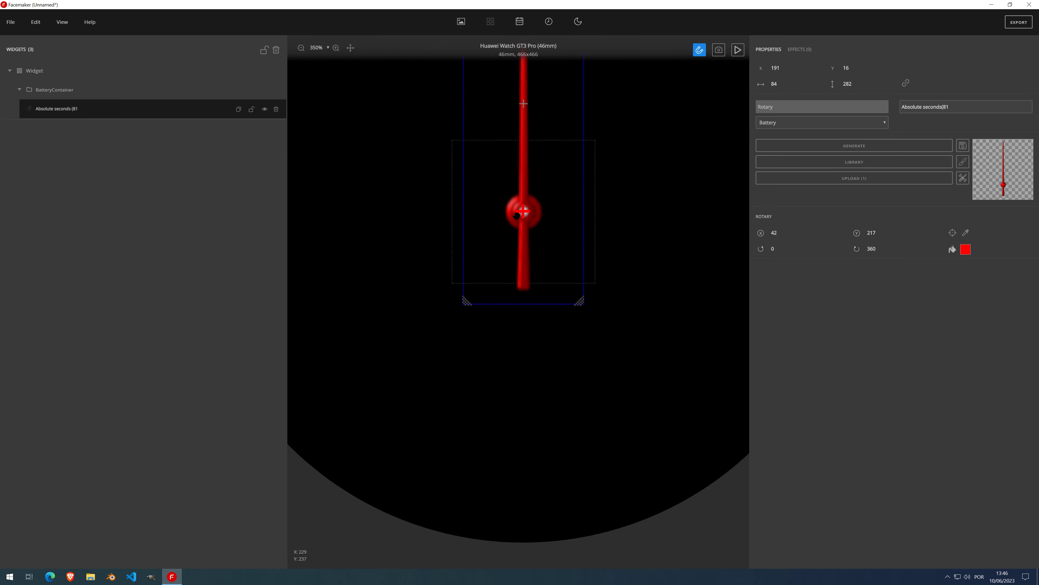
scroll(520, 215, "down", 3)
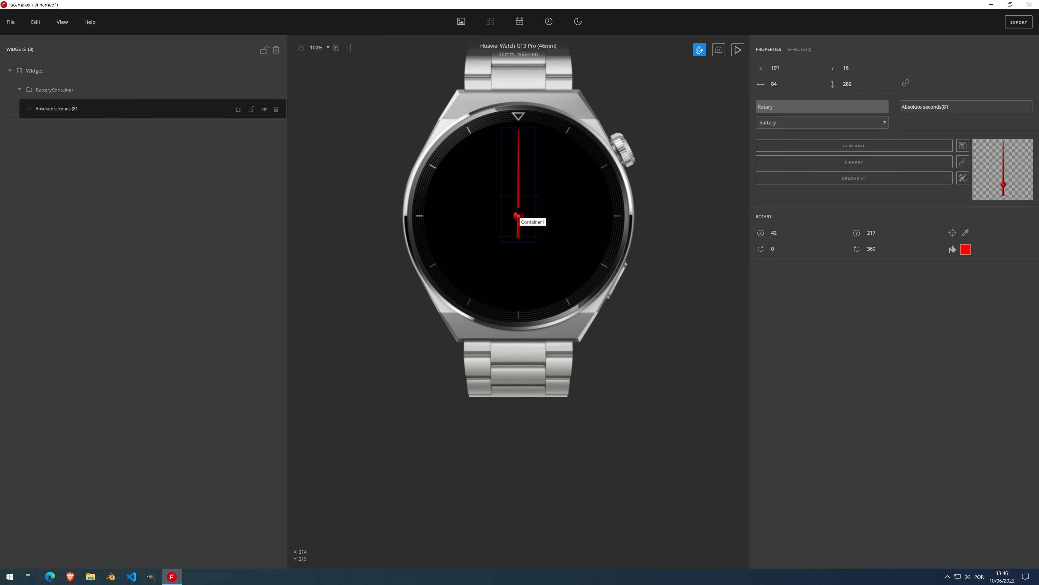
scroll(518, 214, "up", 4)
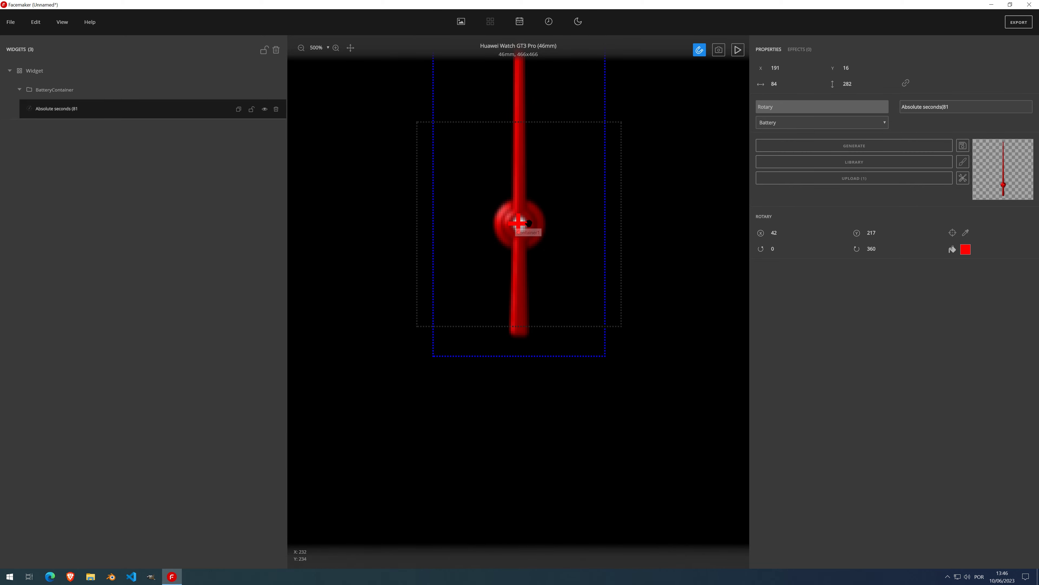
scroll(518, 222, "down", 4)
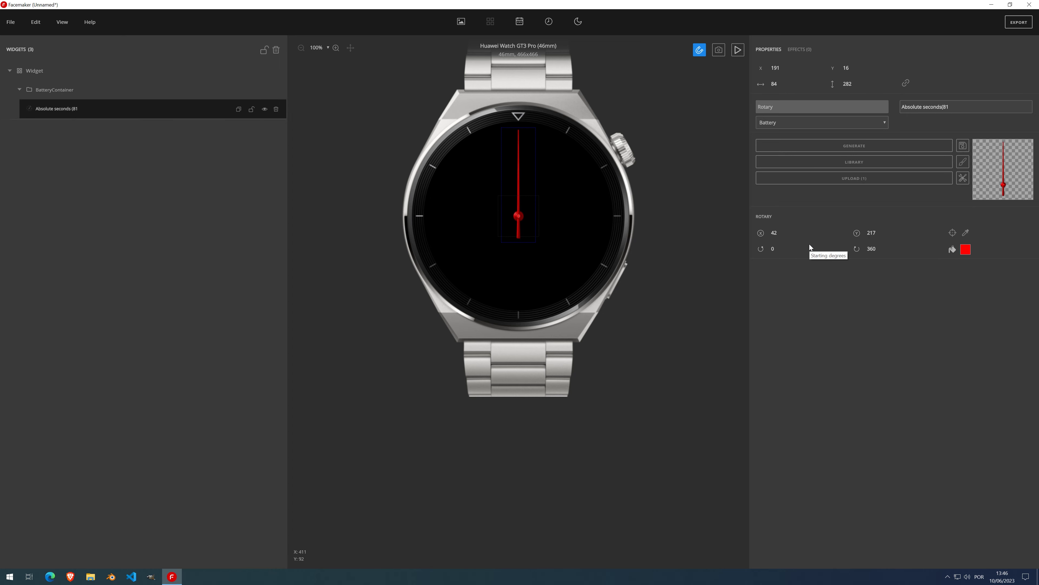
left_click_drag(529, 161, 526, 192)
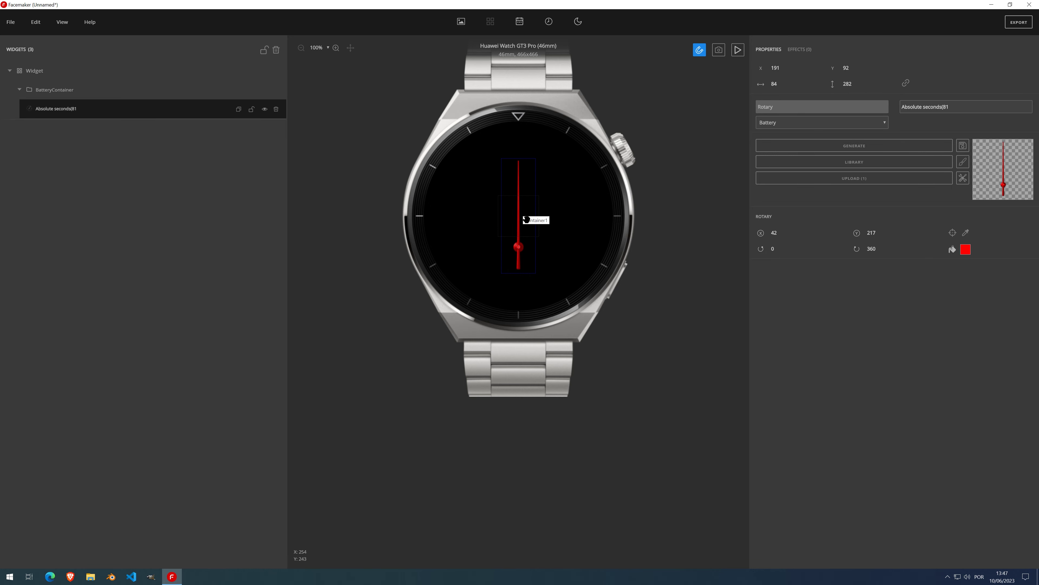
double_click(871, 232)
left_click(738, 50)
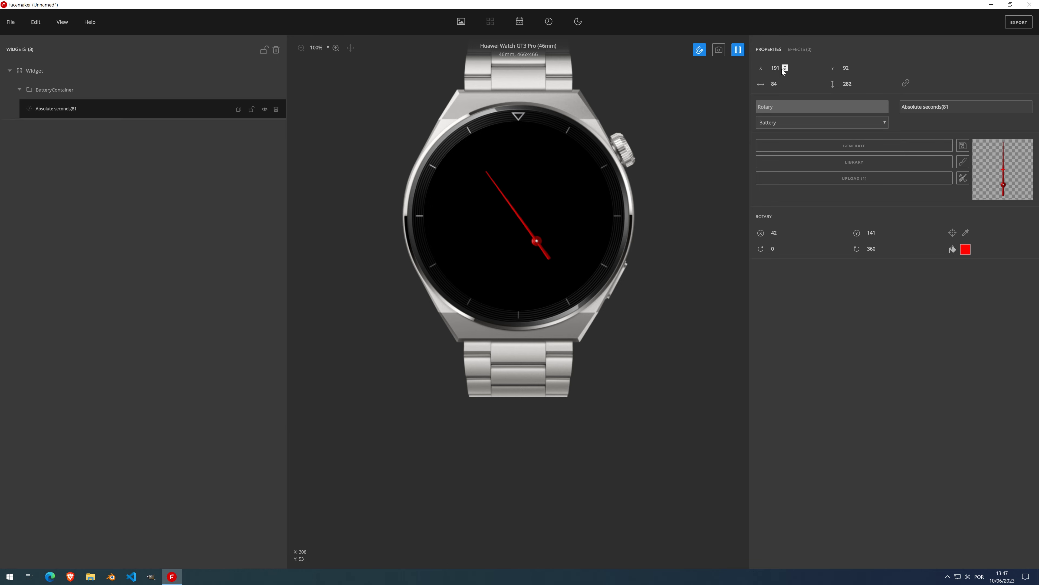
left_click(733, 52)
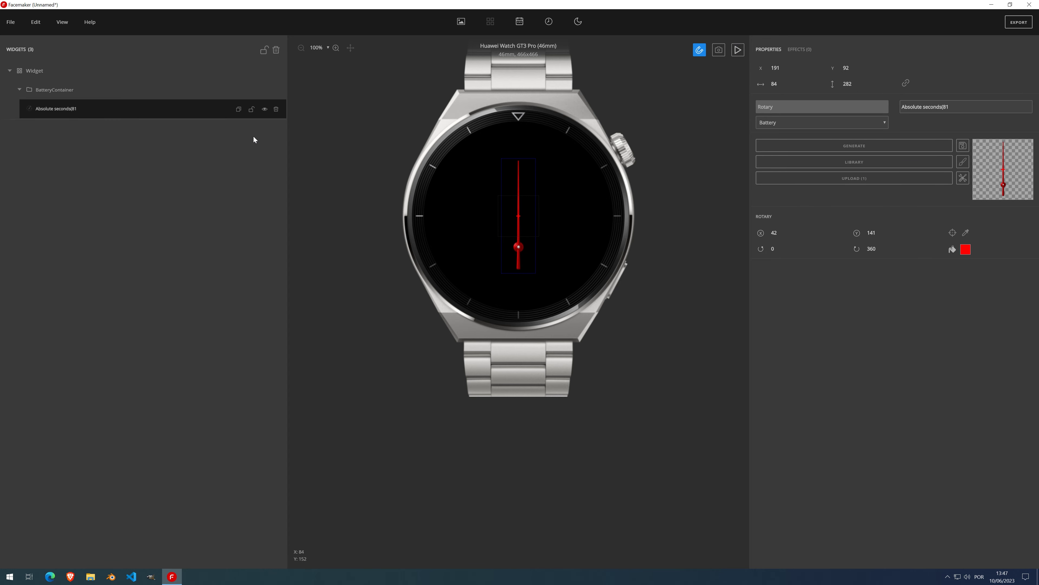
- Delete the hand layer and add a new Battery-linked Rotary under BatteryContainer
left_click(276, 109)
left_click(239, 90)
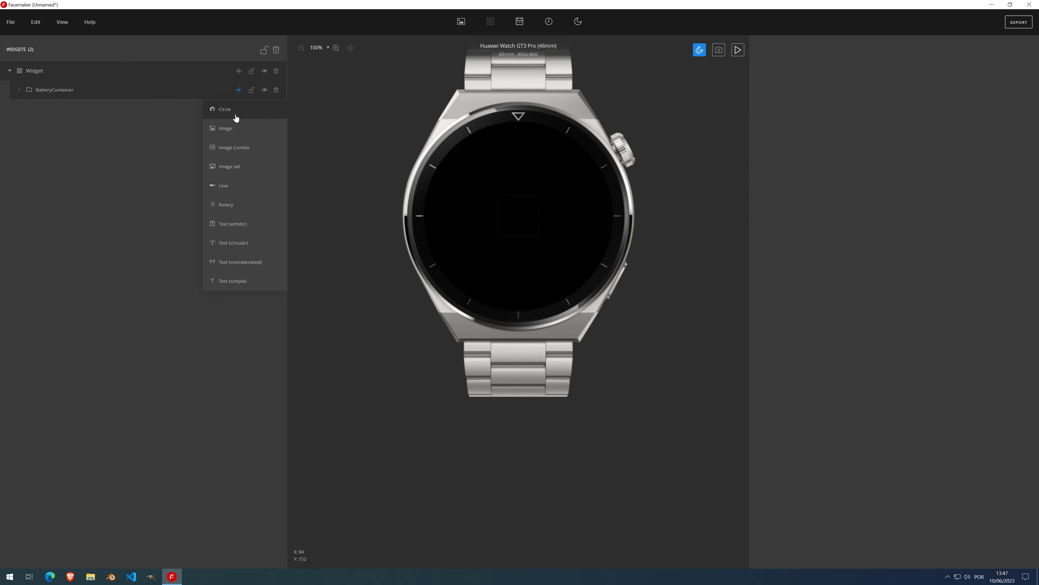
left_click(225, 204)
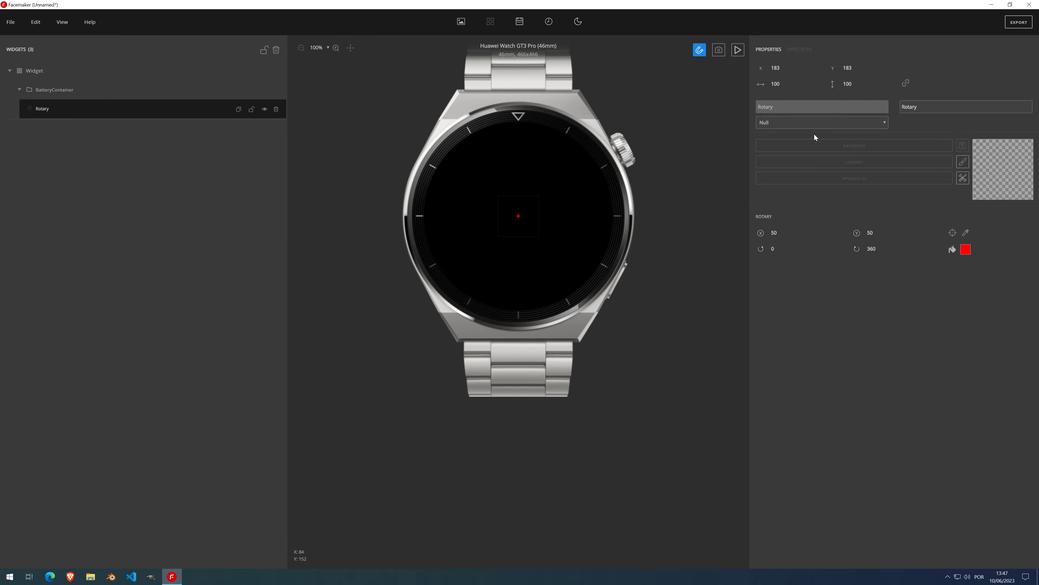
left_click(809, 125)
left_click(796, 135)
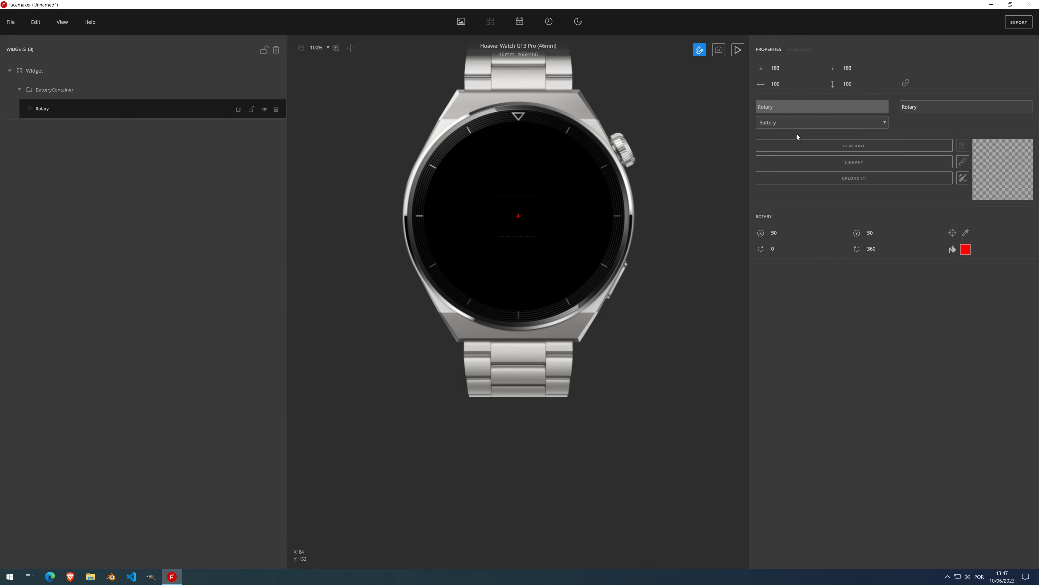
- Give the new Rotary the red hand image and crop it to content
left_click(864, 170)
scroll(541, 268, "down", 10)
left_click(541, 269)
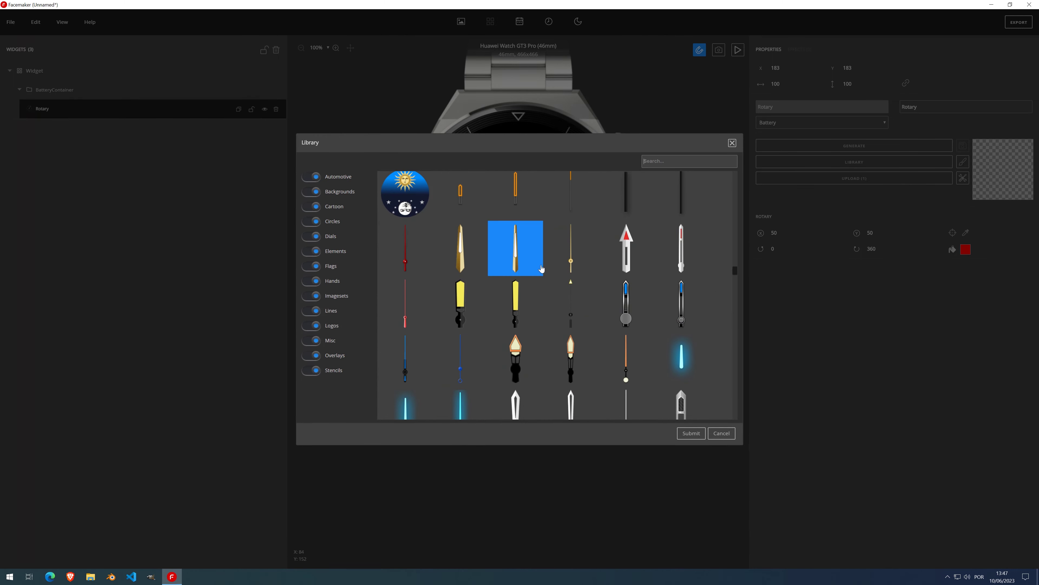
double_click(417, 261)
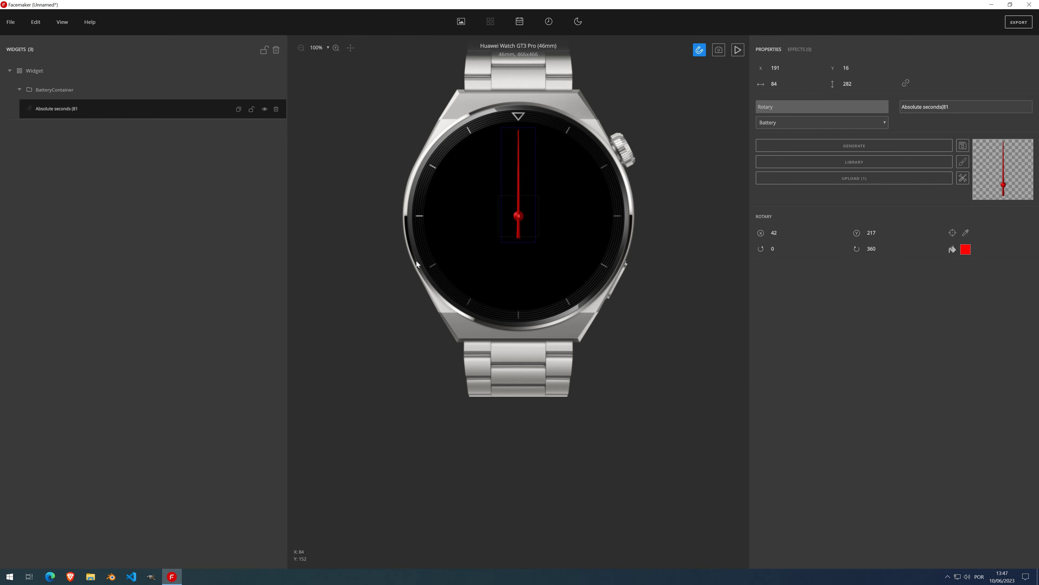
left_click(963, 178)
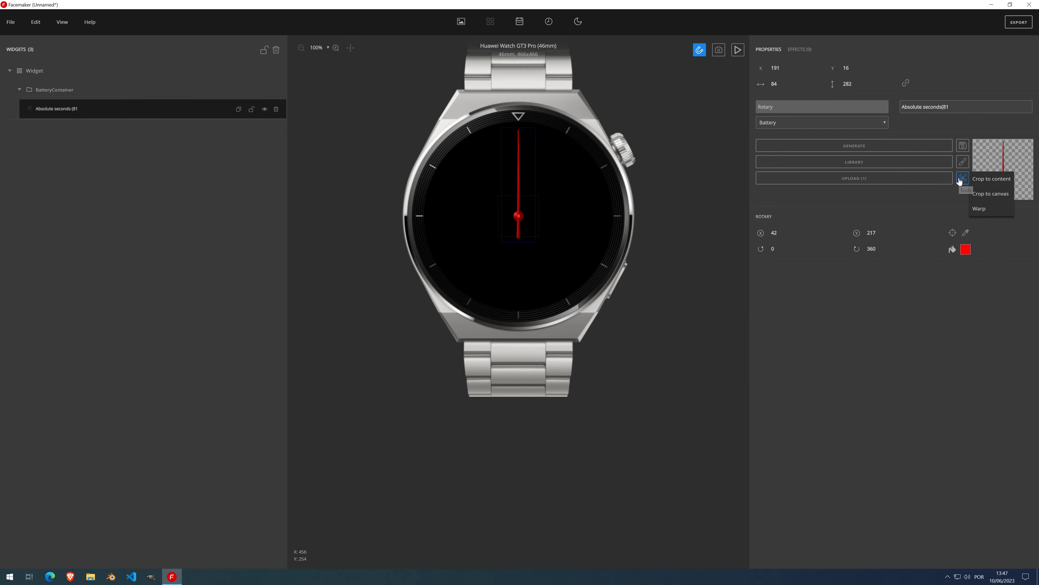
left_click(992, 178)
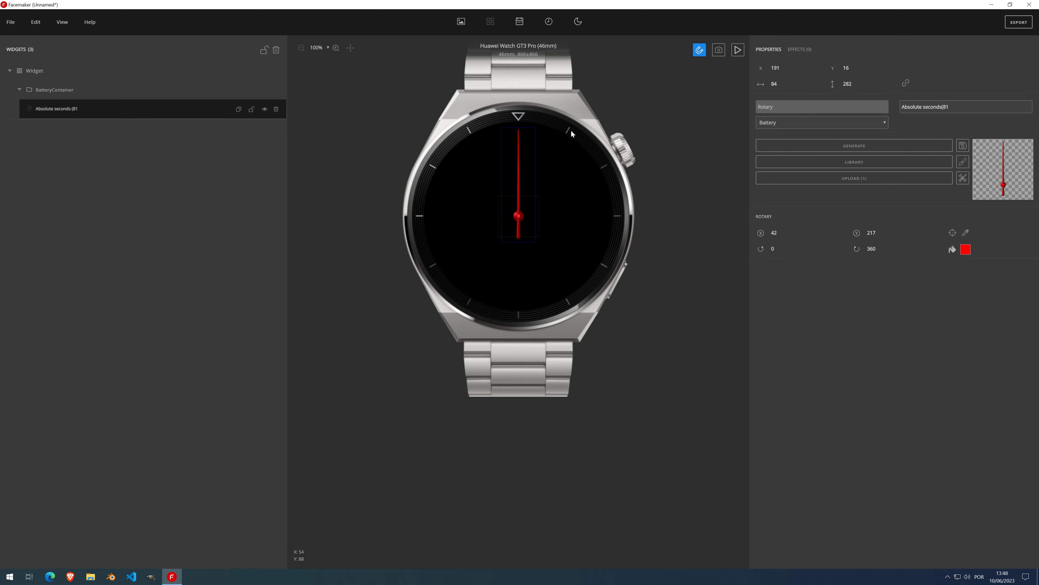
- Crop the hand image to the full 466×466 canvas and lock its layer
left_click(962, 180)
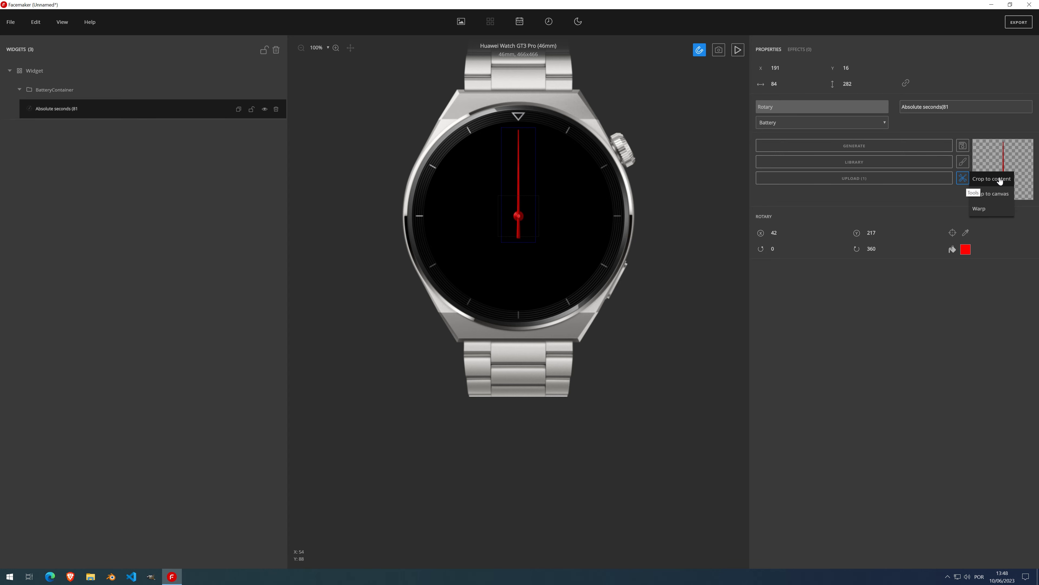
left_click(998, 199)
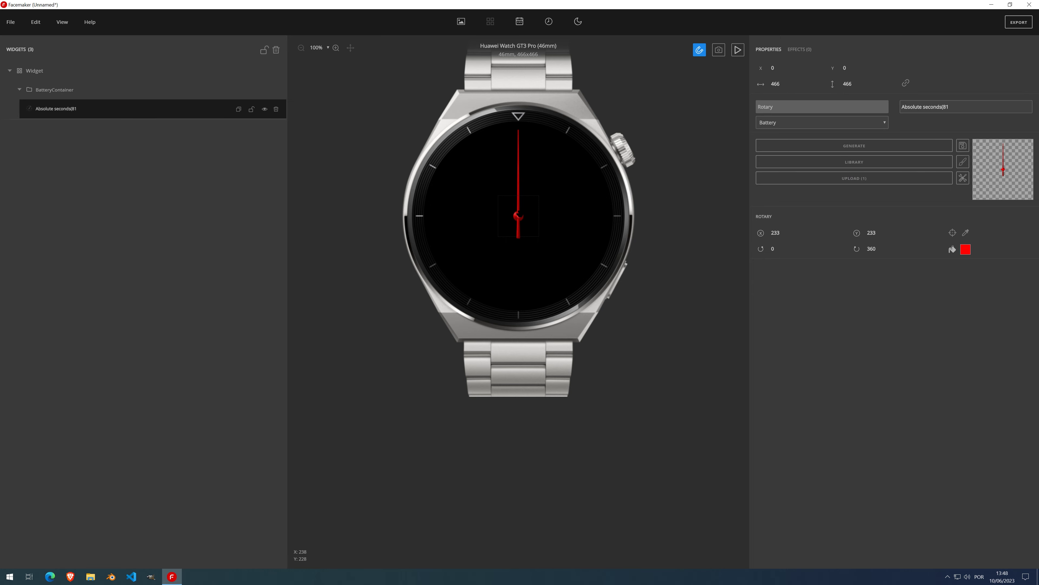
scroll(520, 215, "up", 5)
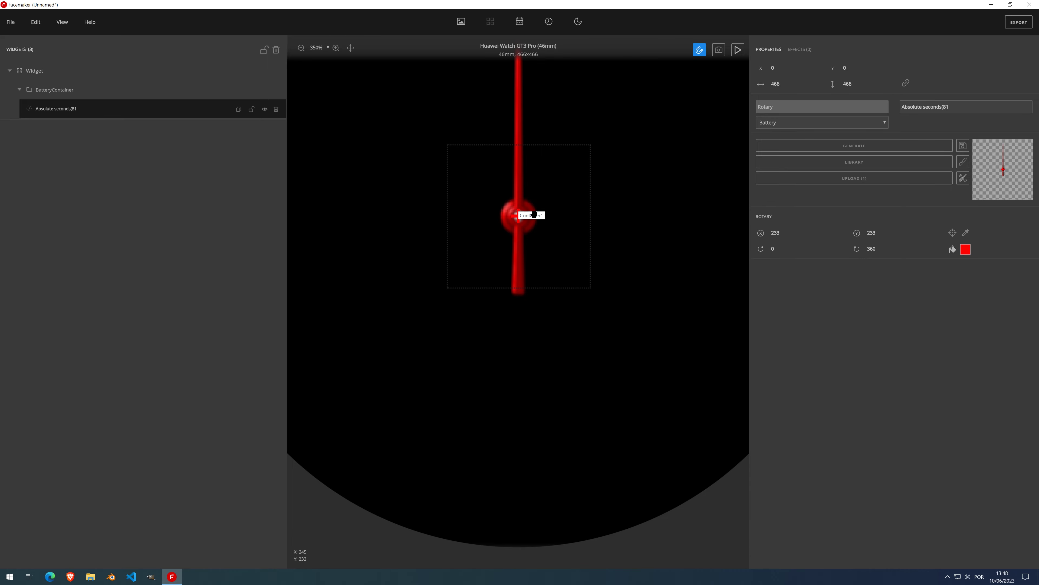
left_click(252, 109)
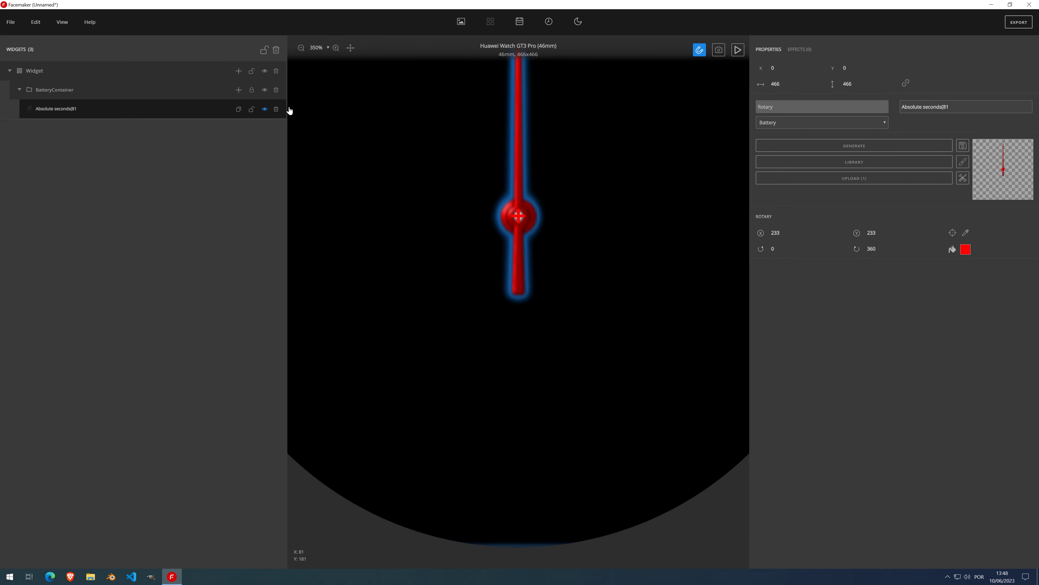
key("ctrl+0")
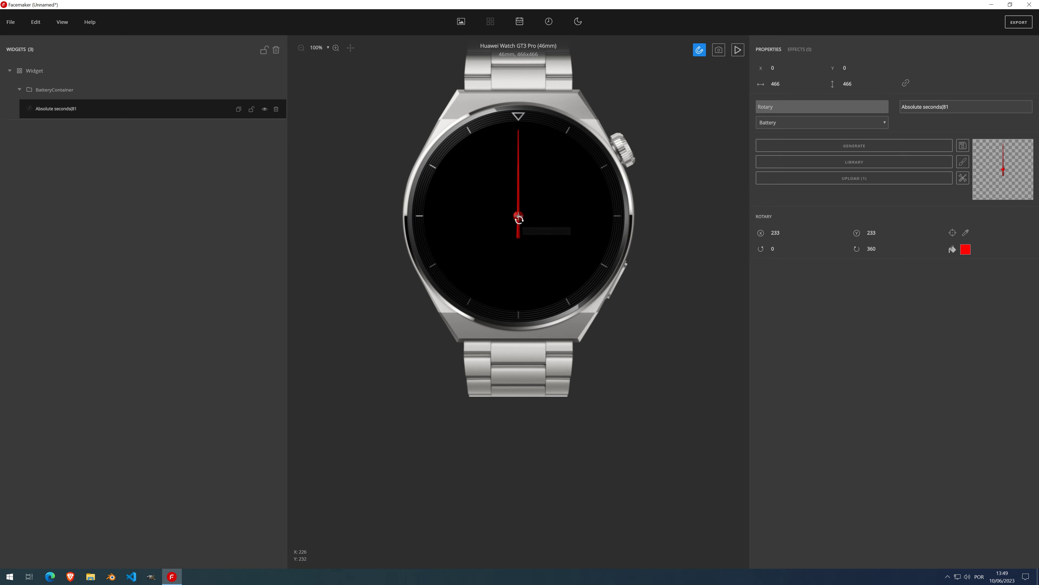
scroll(520, 214, "up", 5)
scroll(532, 224, "down", 5)
left_click(962, 178)
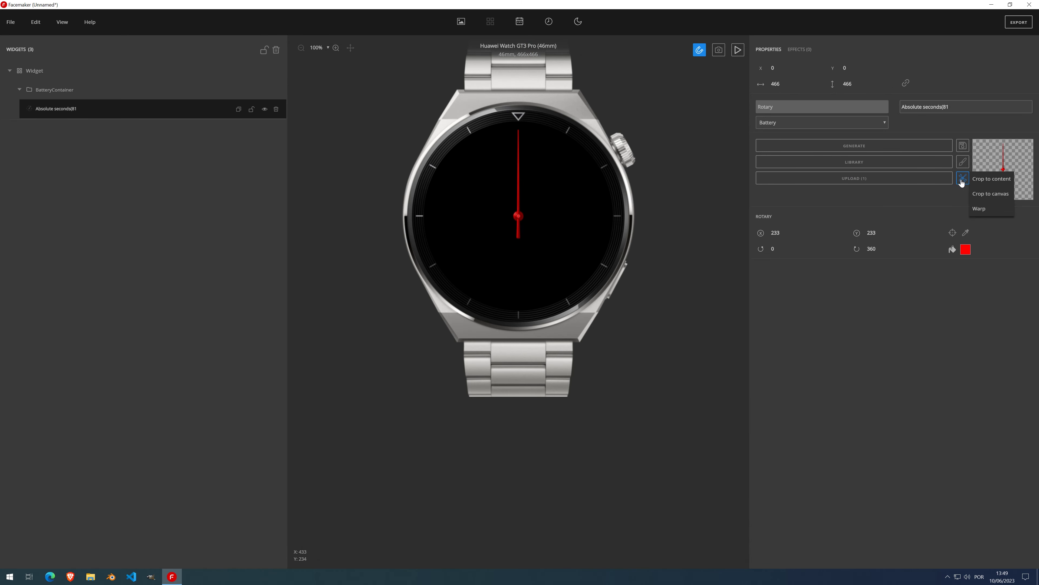
left_click(995, 180)
scroll(514, 191, "up", 3)
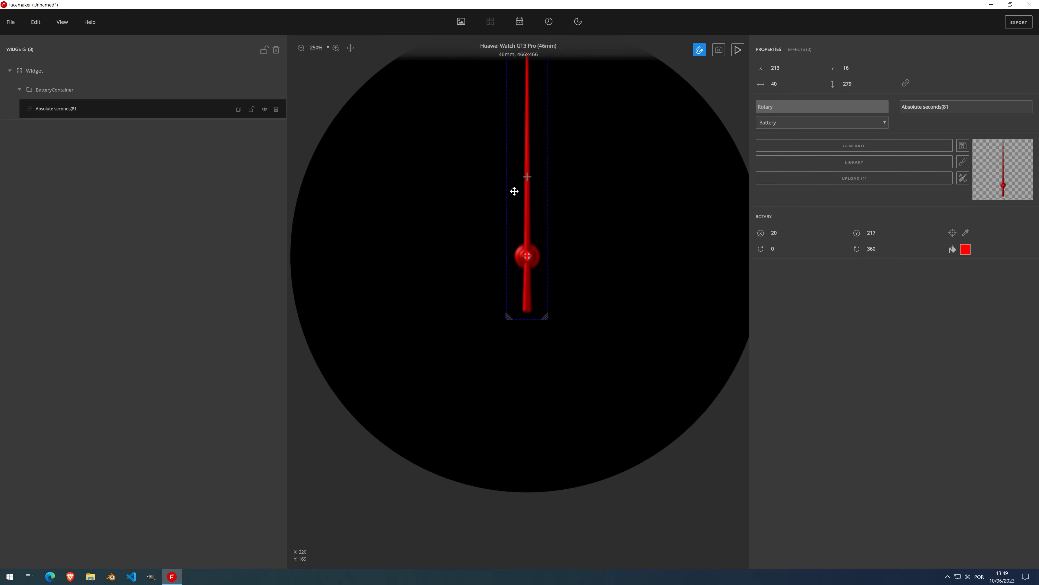
scroll(514, 191, "up", 2)
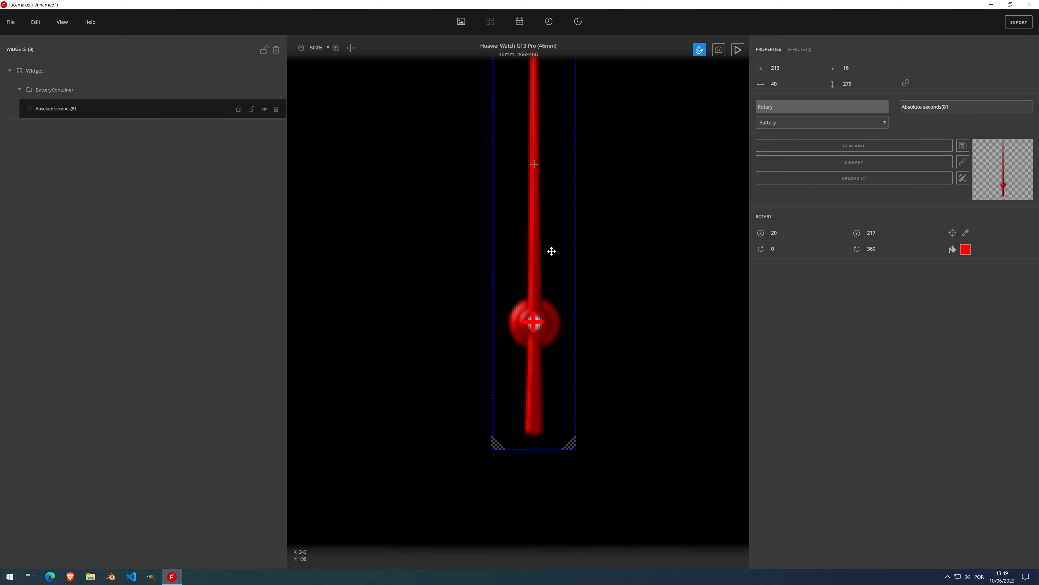
scroll(552, 251, "down", 5)
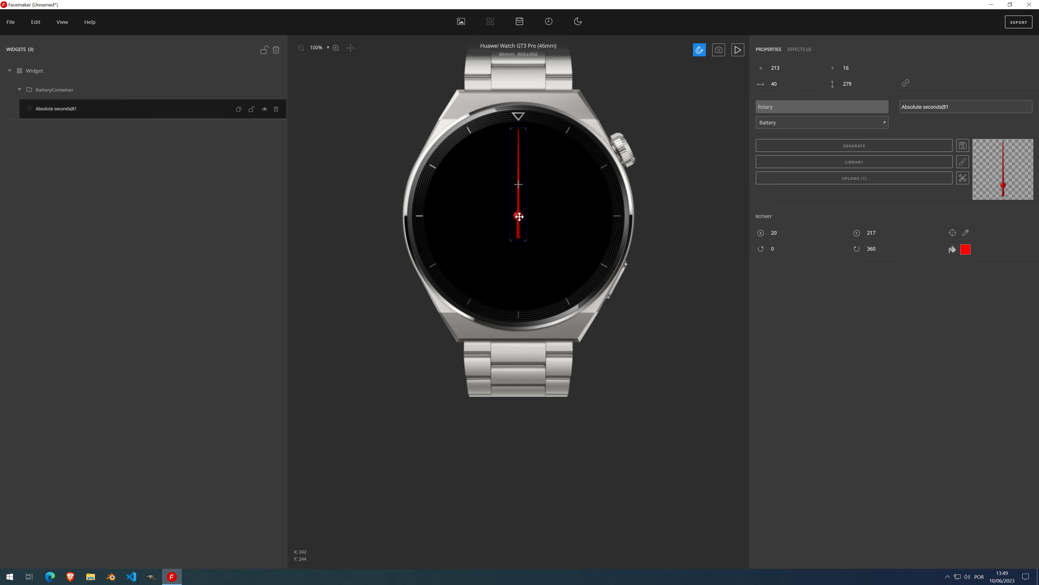
scroll(518, 213, "up", 5)
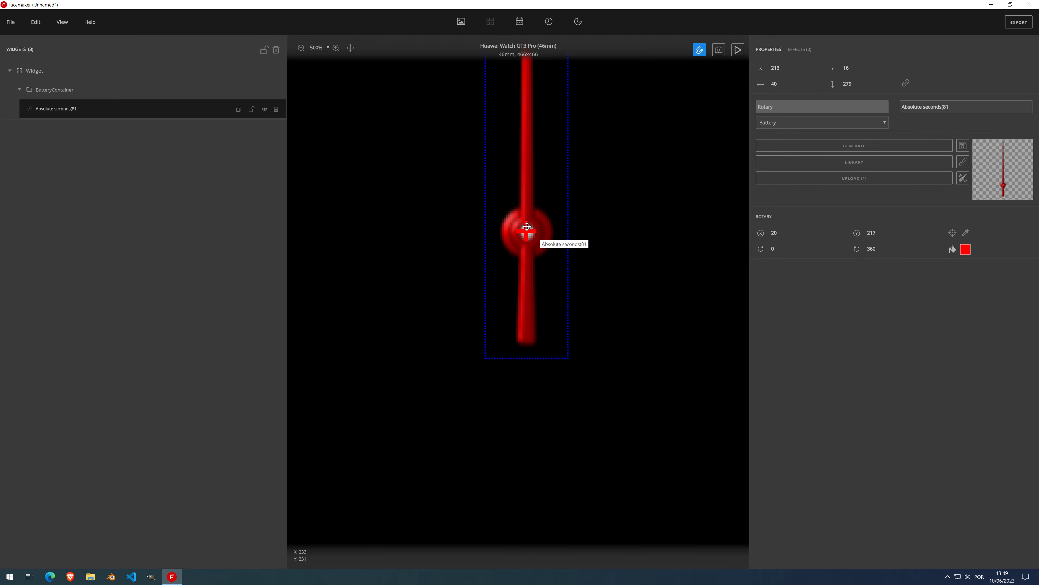
key("ctrl+0")
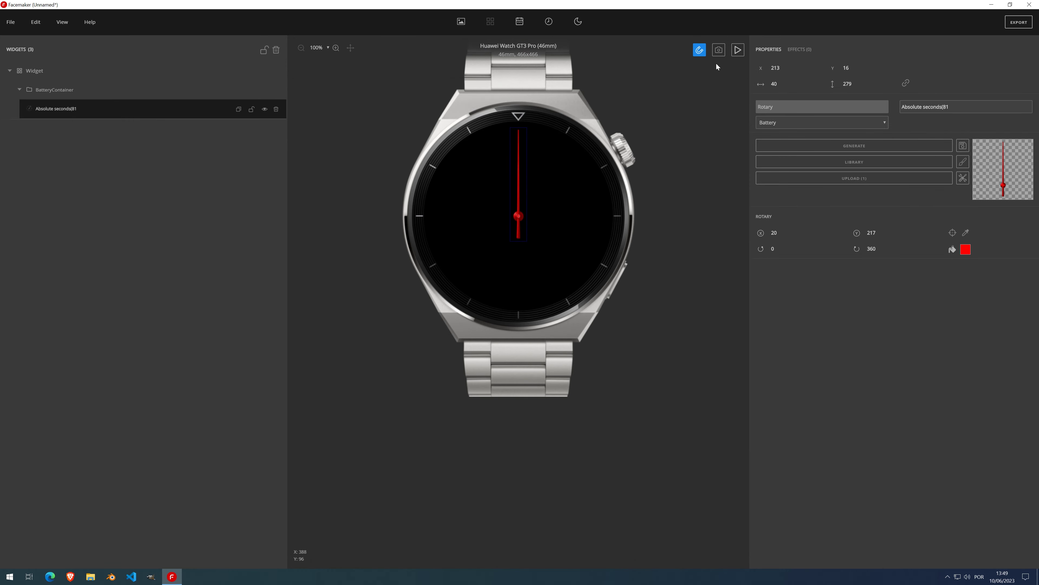
- Preview the seconds hand sweeping, then crop the hand image to its content
left_click(738, 50)
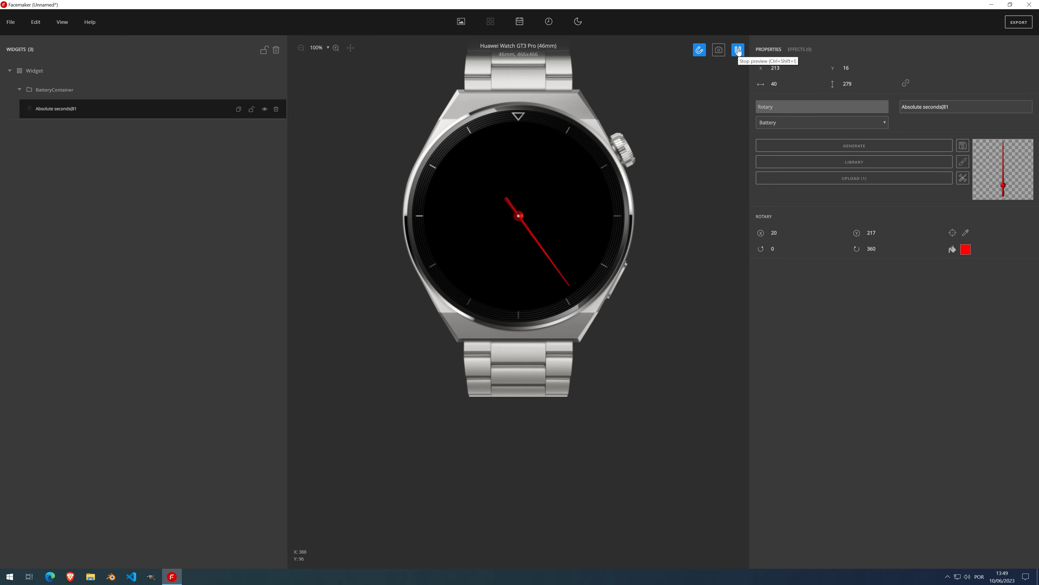
left_click(738, 50)
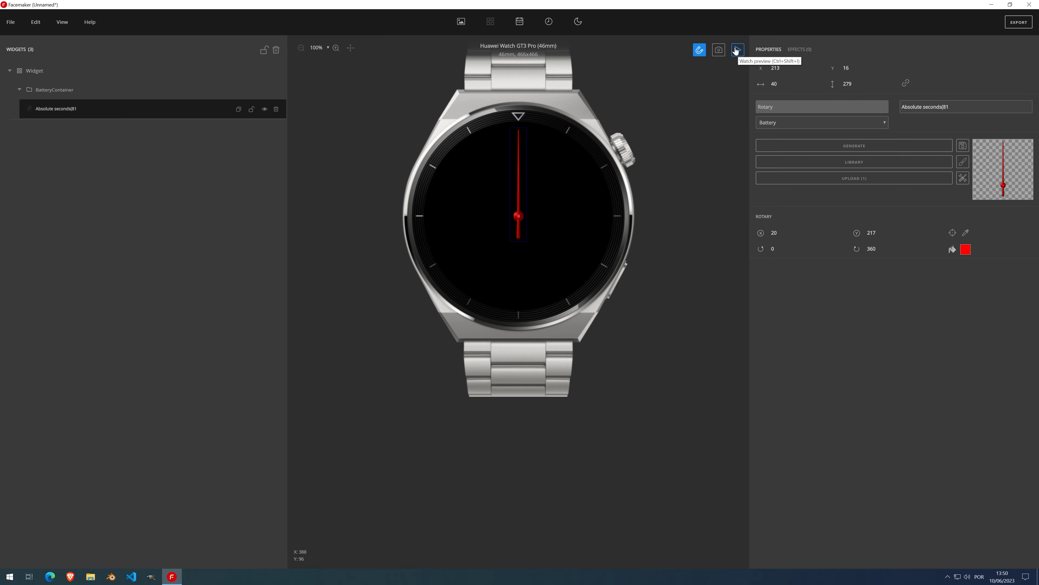
left_click(963, 177)
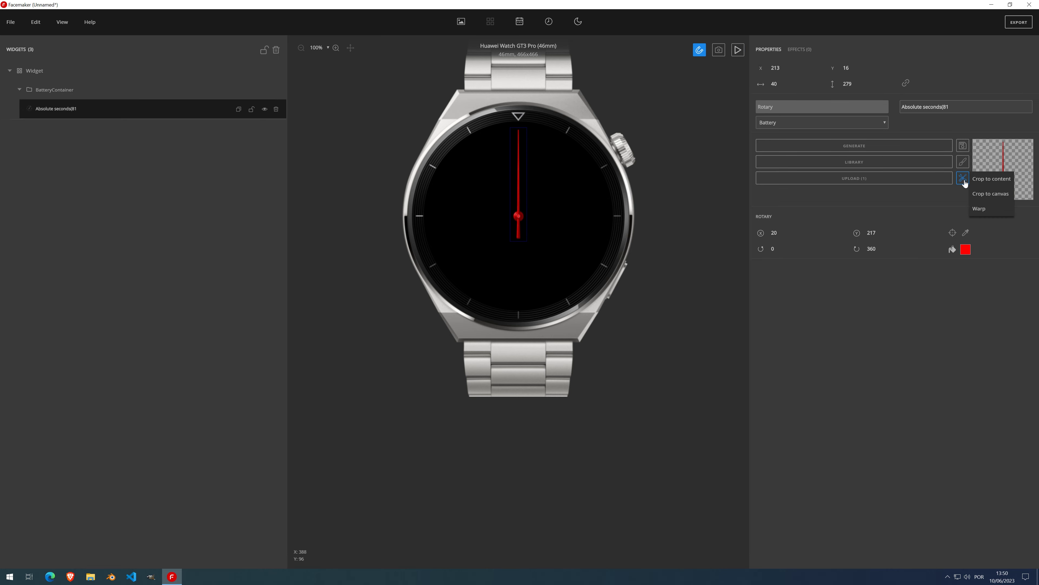
left_click(984, 180)
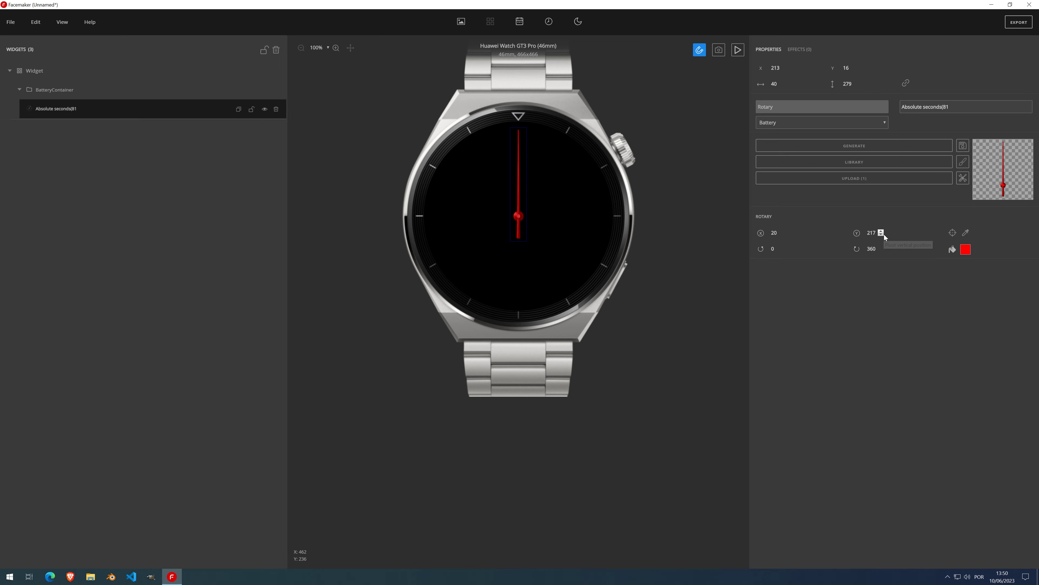
double_click(881, 235)
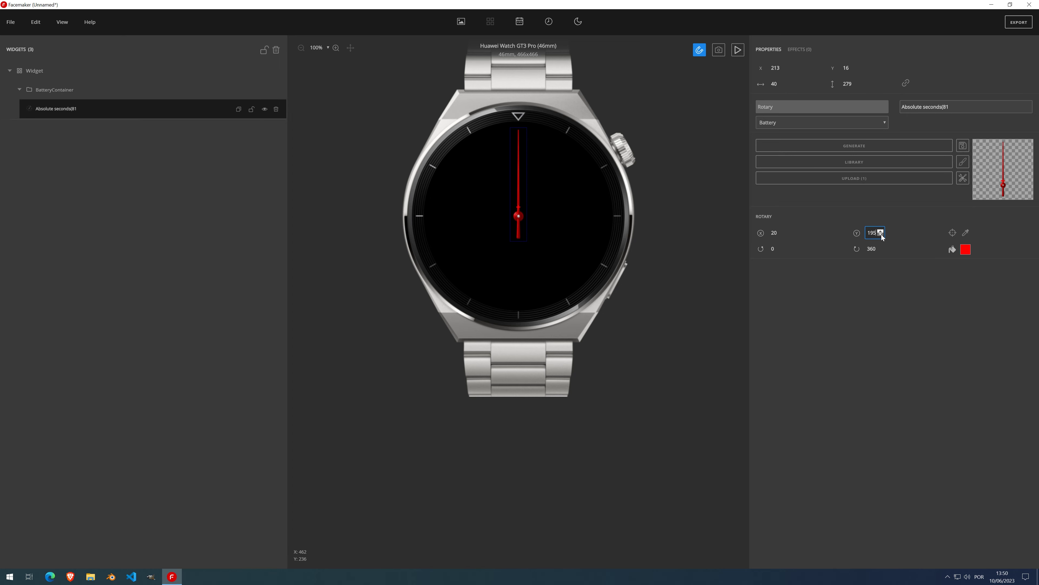
left_click(881, 235)
left_click(881, 235)
scroll(516, 216, "up", 5)
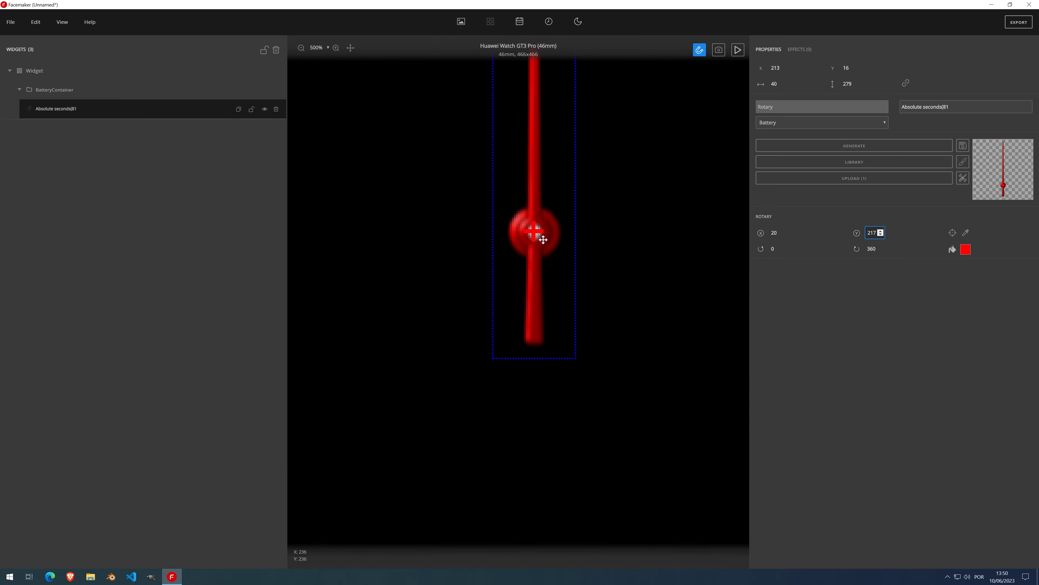
scroll(536, 230, "up", 2)
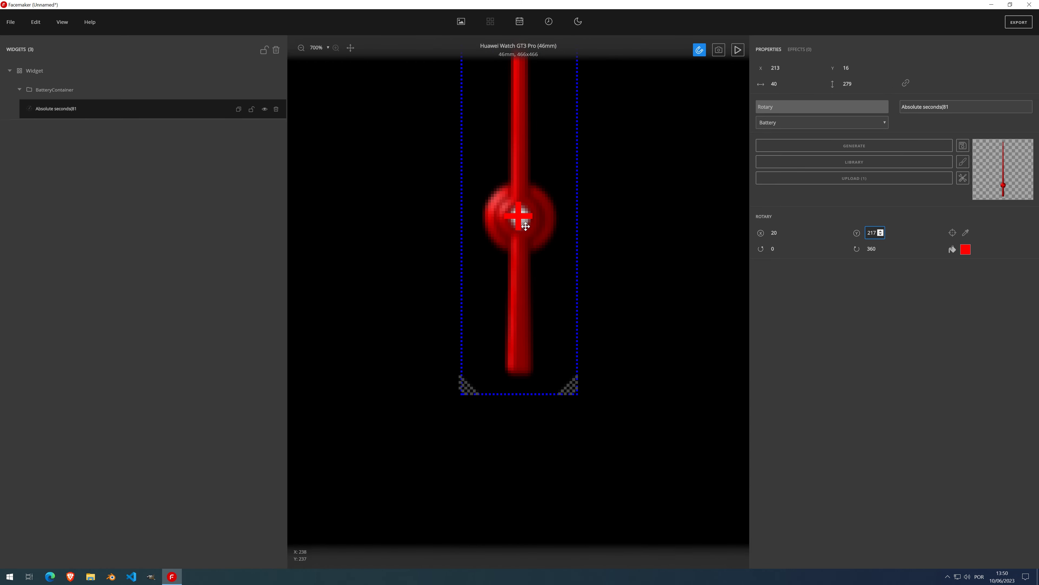
left_click(881, 232)
left_click(881, 235)
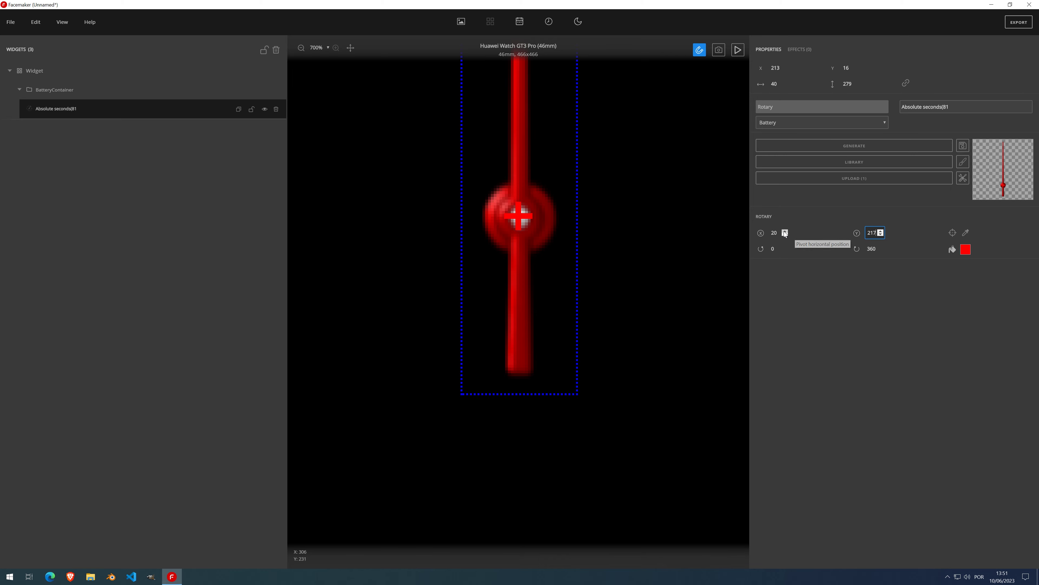
left_click(784, 232)
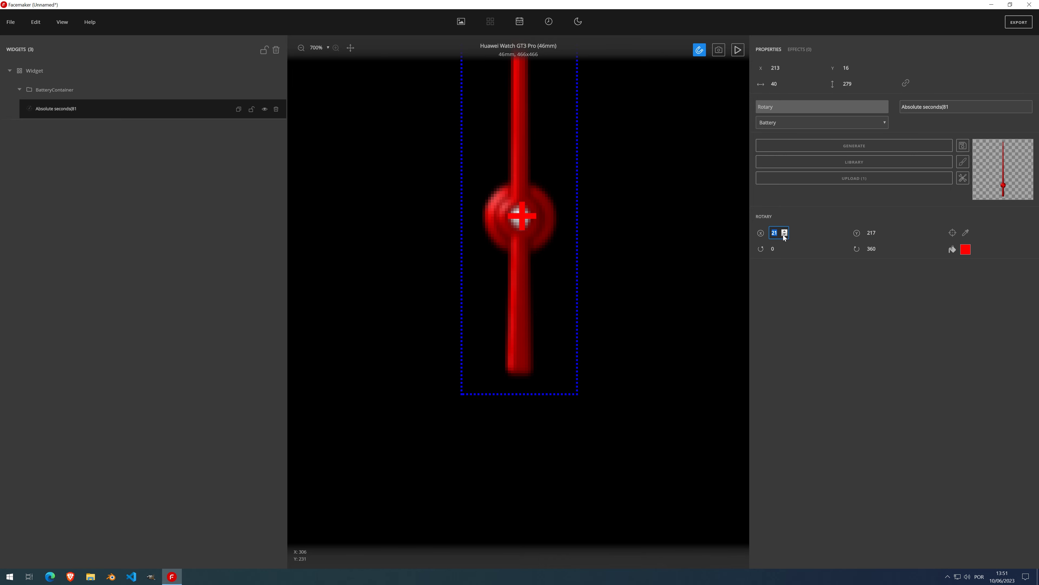
left_click(784, 236)
scroll(510, 222, "down", 6)
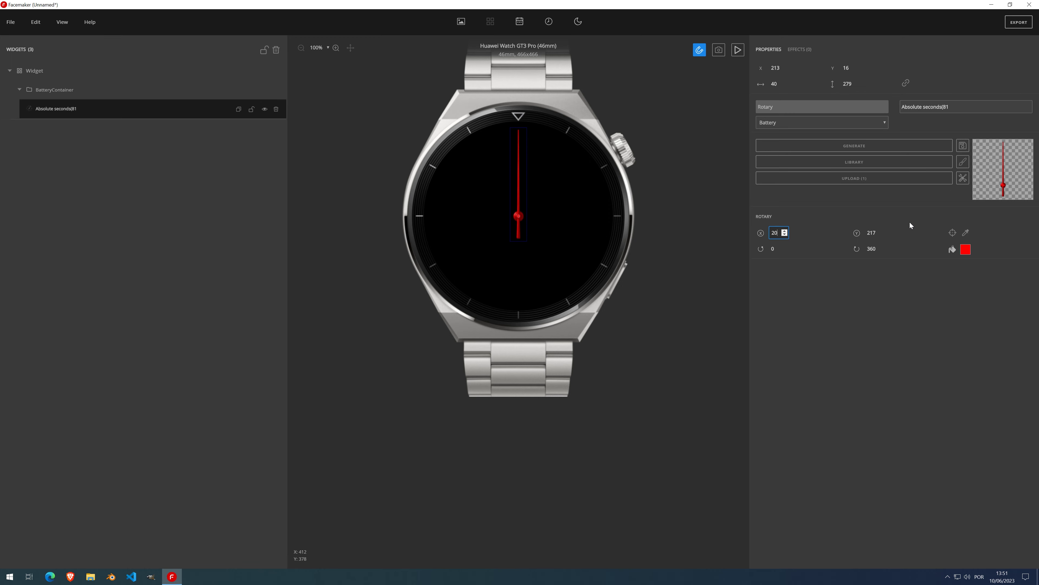
- Adjust the pivot's vertical position and nudge the hand's Y by one pixel
left_click(915, 322)
left_click(966, 234)
left_click(1003, 169)
scroll(521, 215, "up", 6)
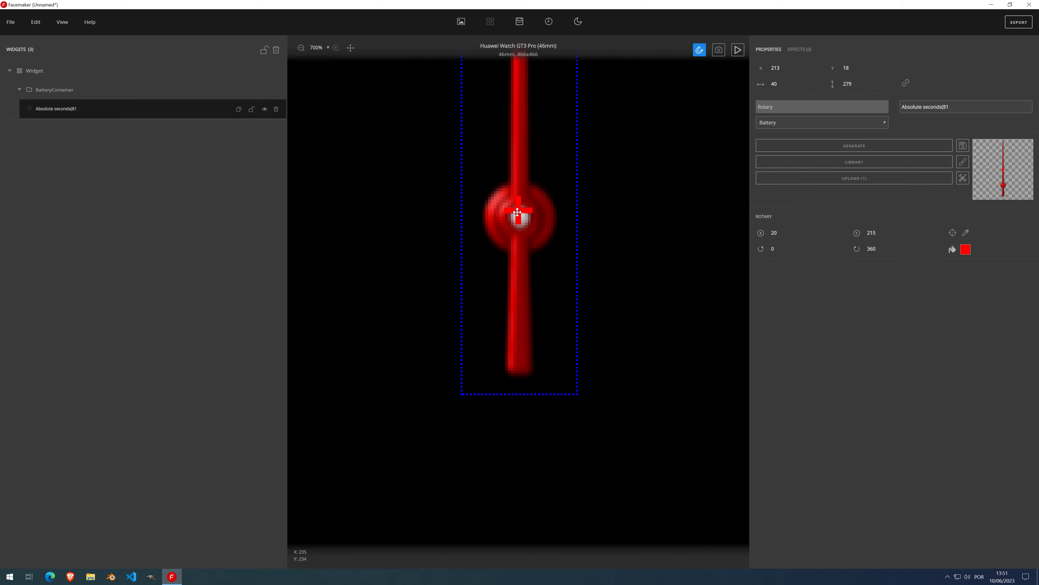
left_click(857, 66)
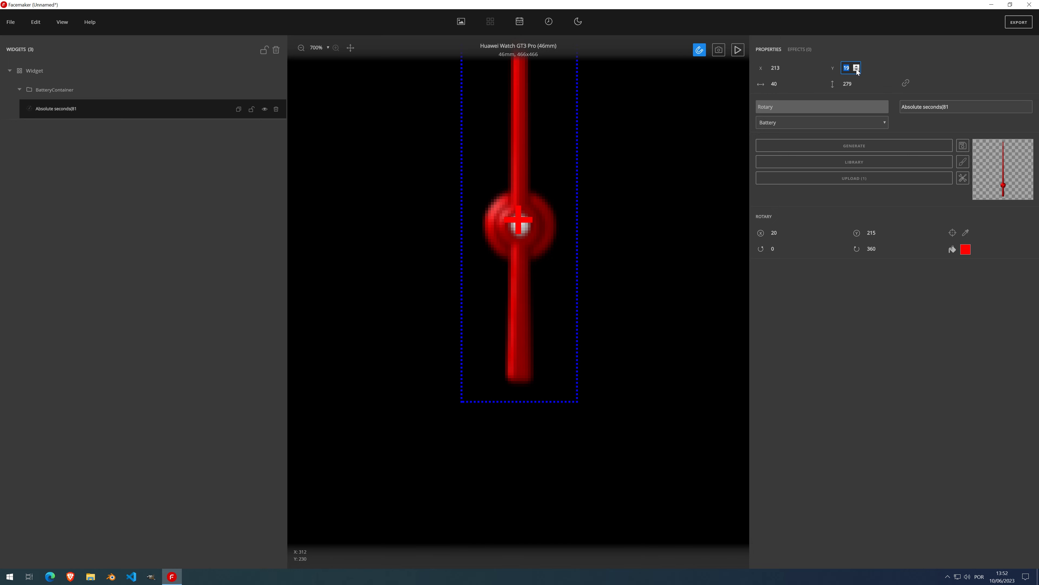
left_click(857, 70)
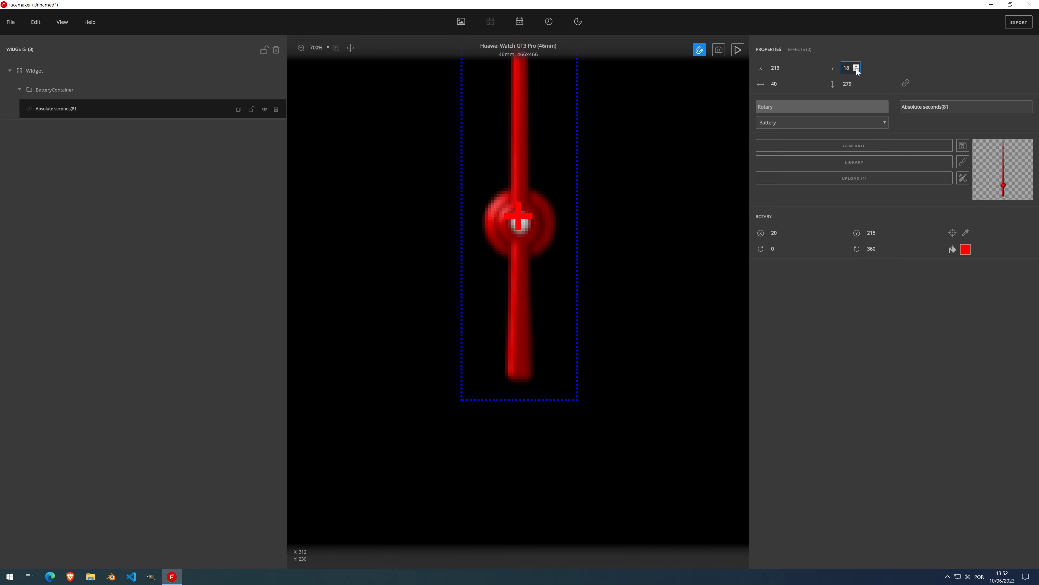
- Return the pivot Y to 217, then delete the seconds hand layer
left_click(880, 230)
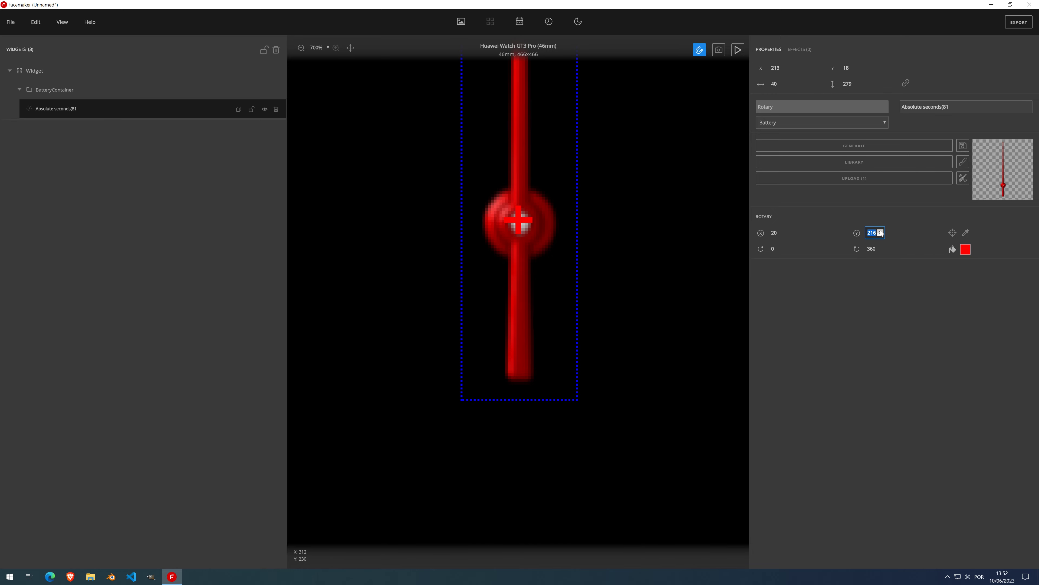
scroll(513, 229, "down", 3)
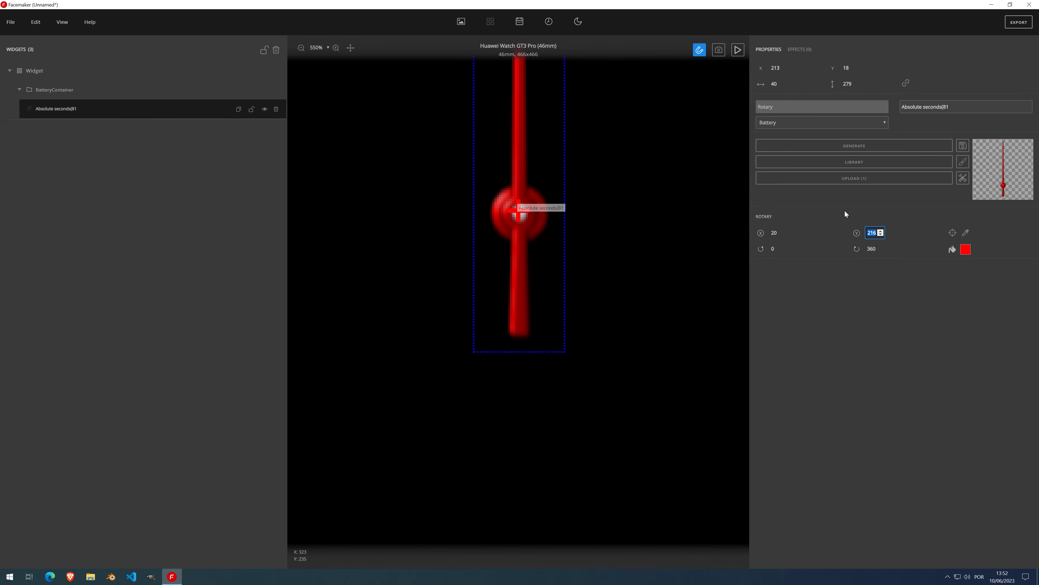
left_click(881, 230)
scroll(540, 201, "down", 9)
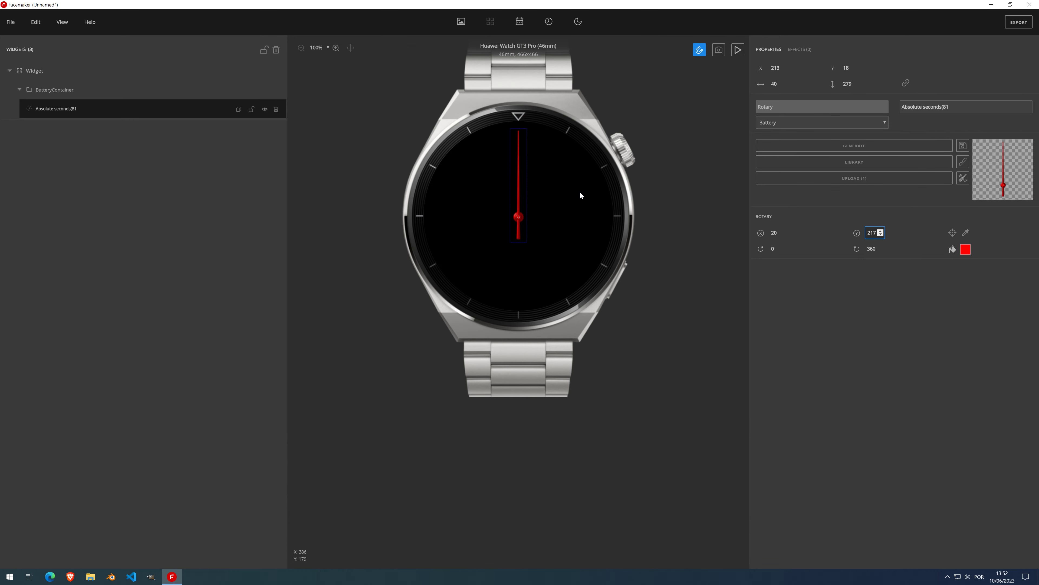
left_click(952, 233)
left_click(786, 275)
left_click(277, 109)
- Add a new Image widget under the Background
left_click(461, 24)
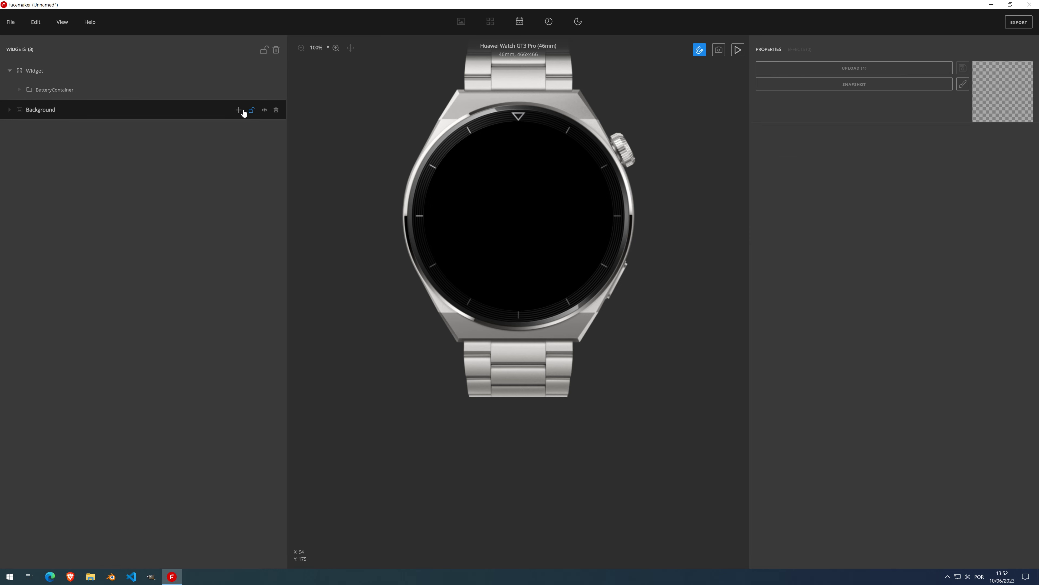
left_click(237, 110)
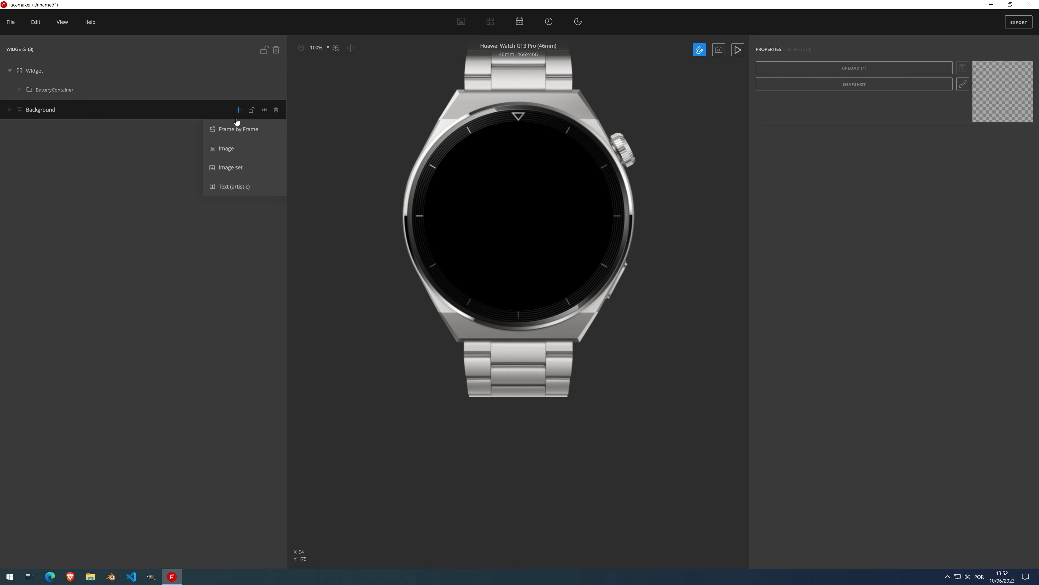
left_click(237, 149)
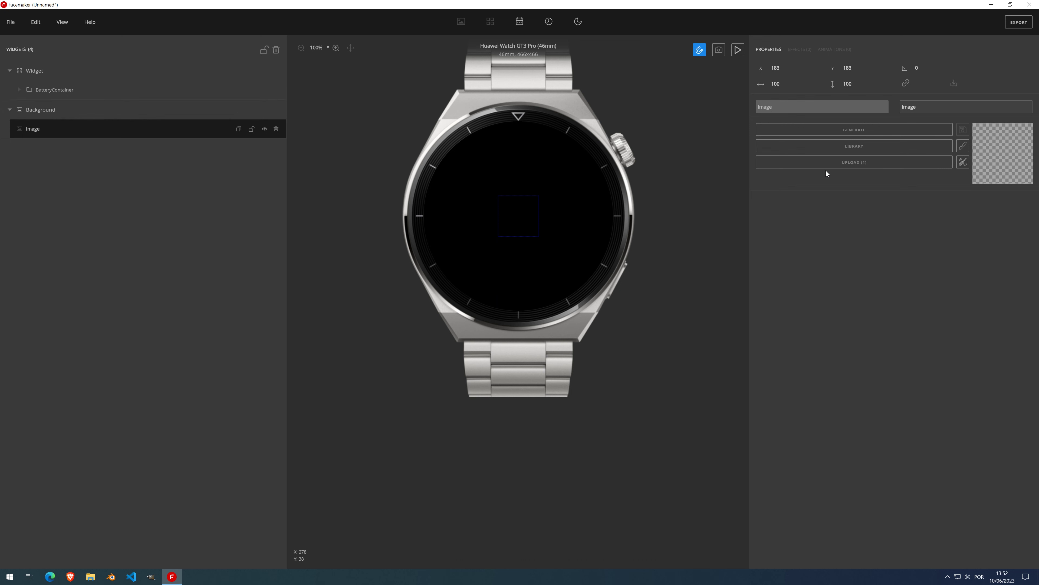
- Fill the image layer with the library's curved Side (120x212) half-dial gauge from Dials
left_click(883, 148)
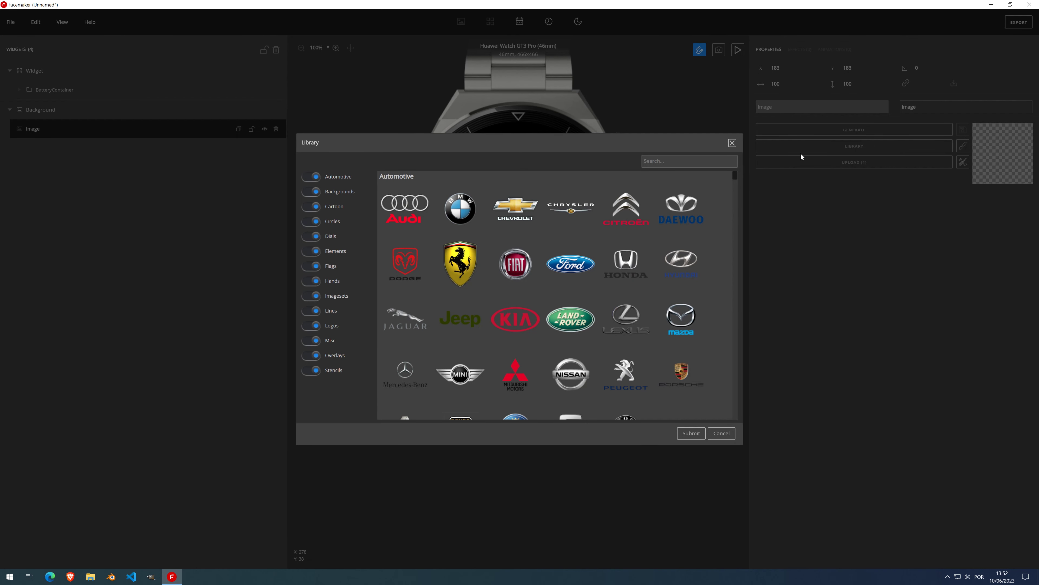
left_click(332, 238)
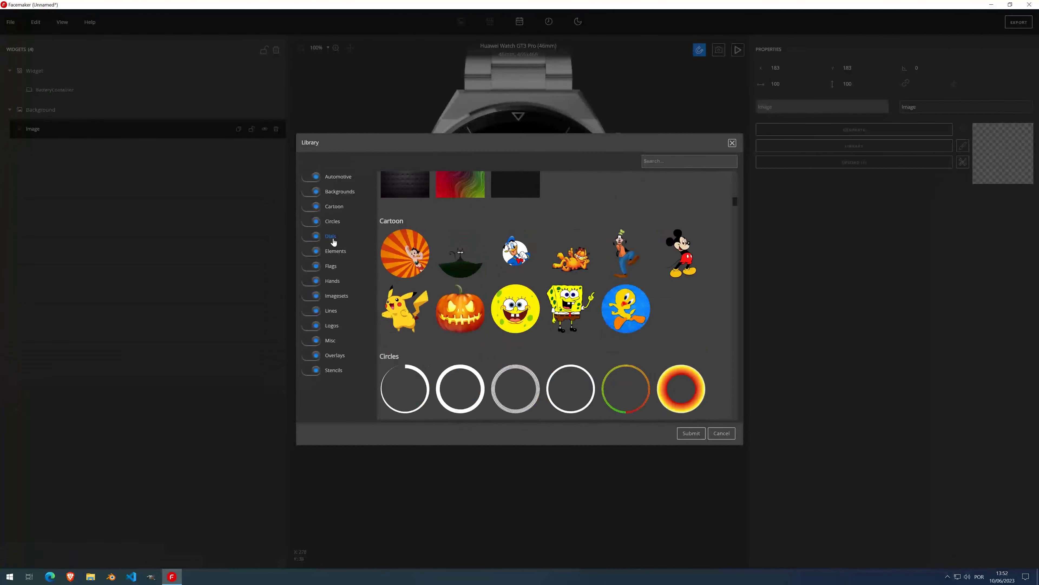
left_click(466, 256)
scroll(511, 255, "down", 5)
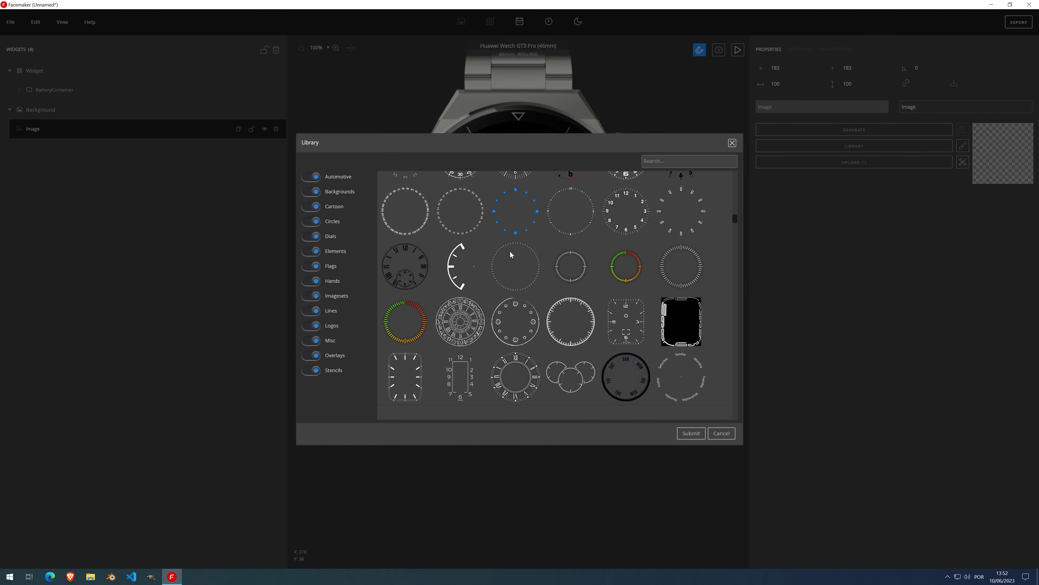
scroll(511, 255, "up", 1)
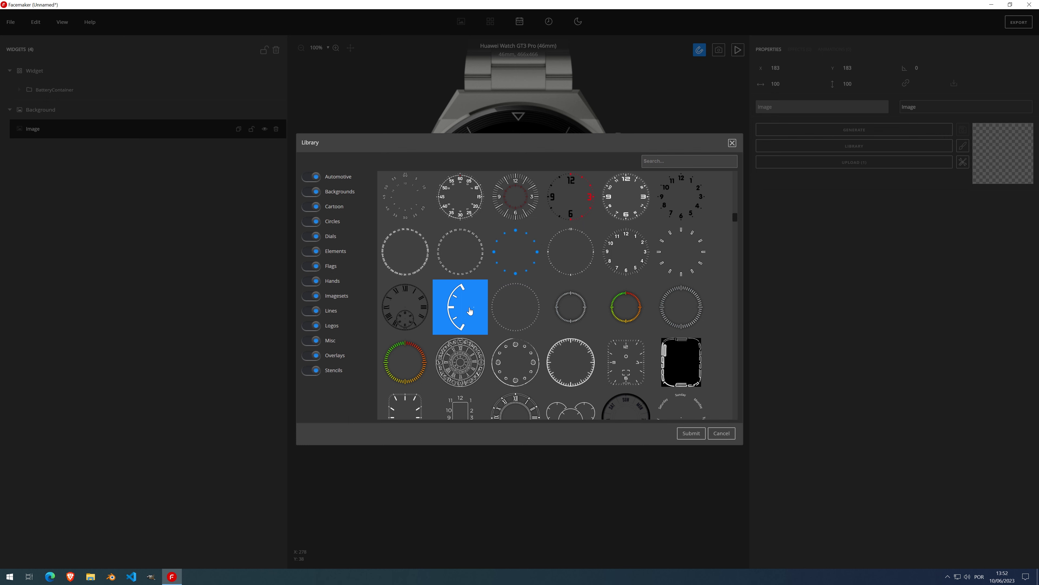
double_click(470, 311)
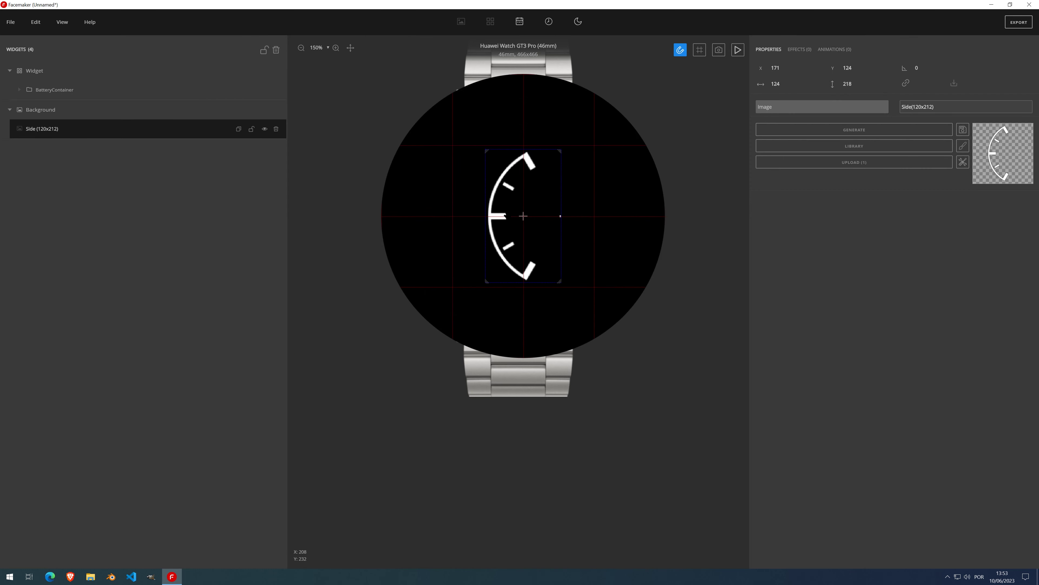
- Nudge the Side half-dial image left until its X position reads 110, keeping Y 124
scroll(507, 215, "up", 5)
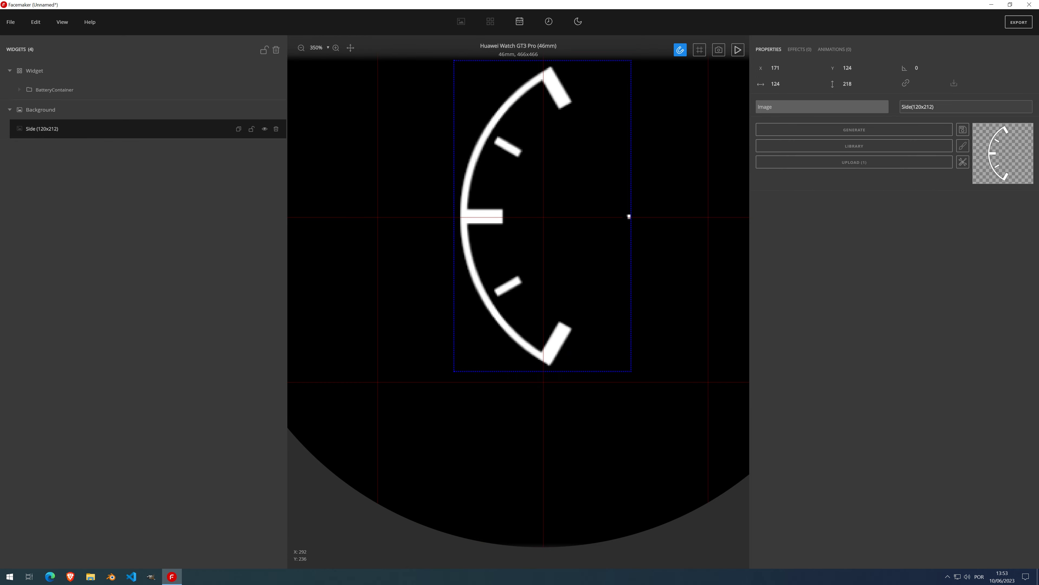
left_click(785, 71)
left_click_drag(785, 72, 785, 71)
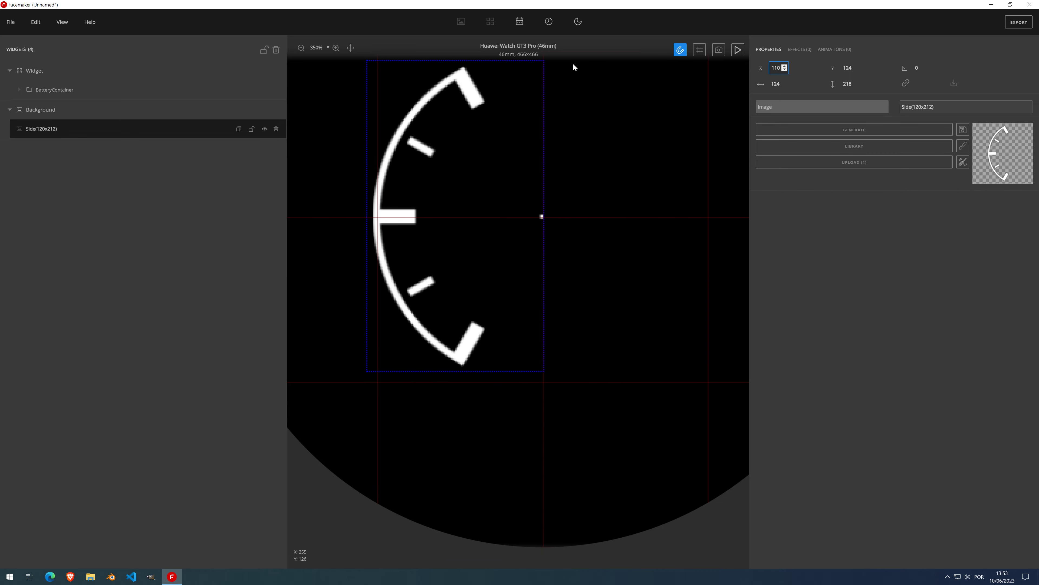
scroll(526, 144, "down", 5)
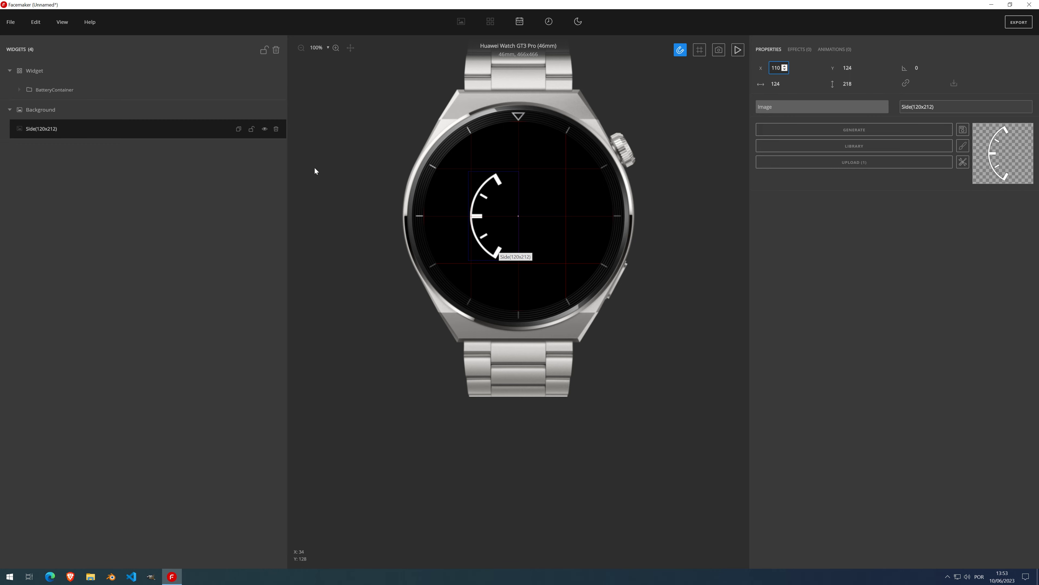
- Add a Rotary widget to BatteryContainer with Battery as its data source
left_click(123, 94)
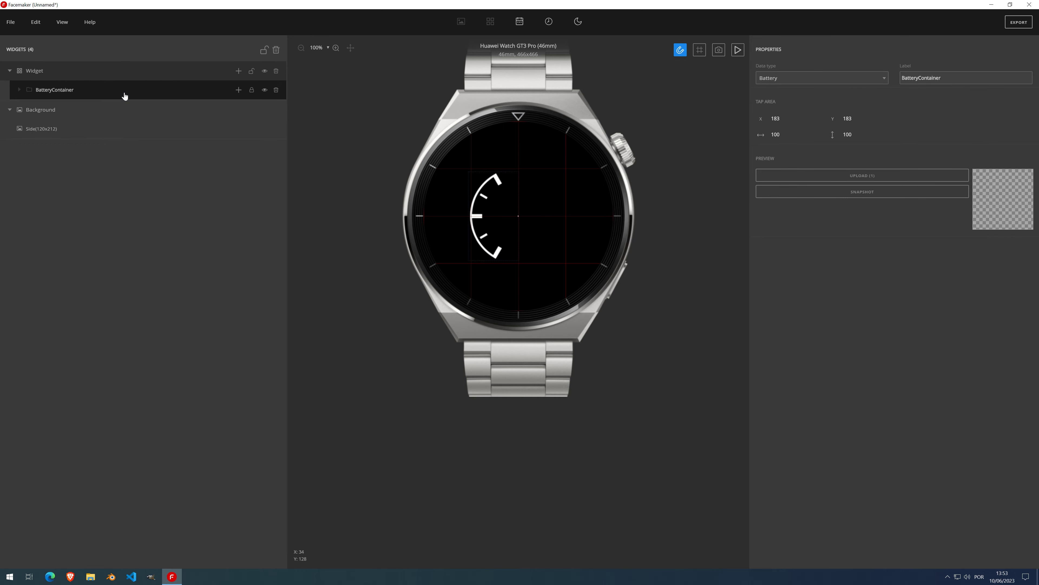
left_click(238, 92)
left_click(225, 205)
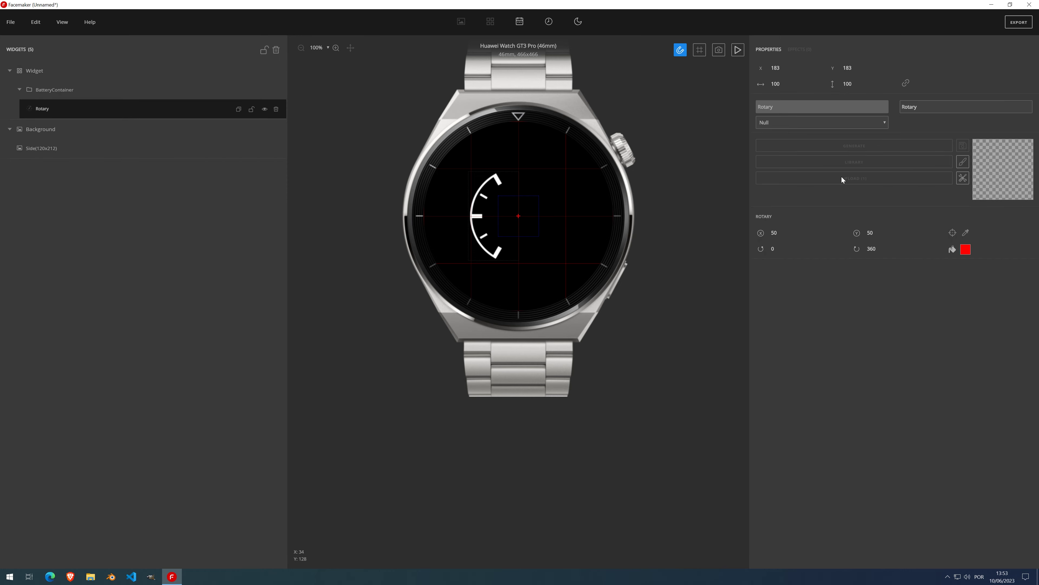
left_click(822, 120)
left_click(797, 134)
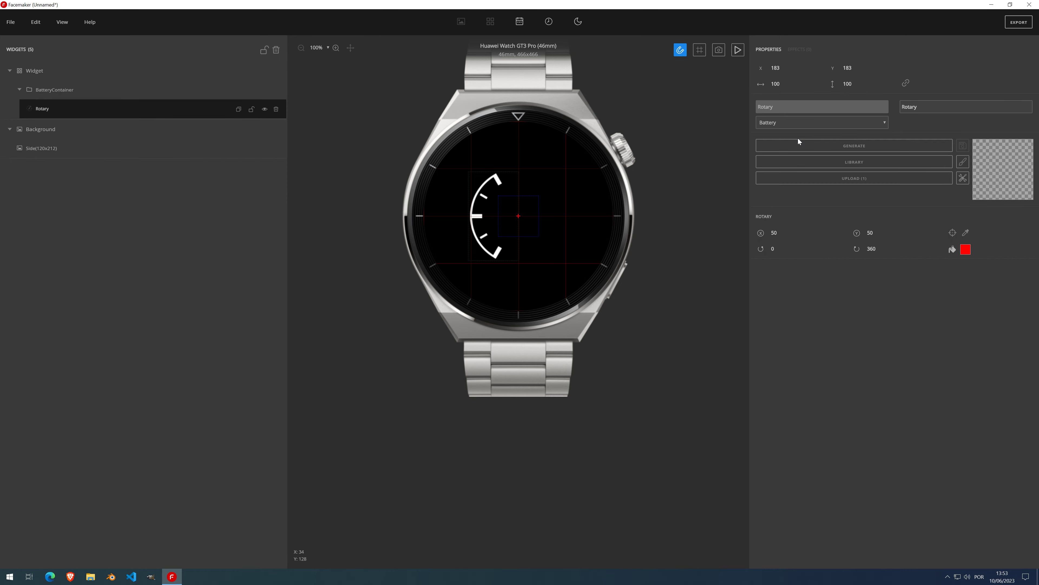
- Use the red Piston sub-dial hand from the image library as the needle
left_click(850, 163)
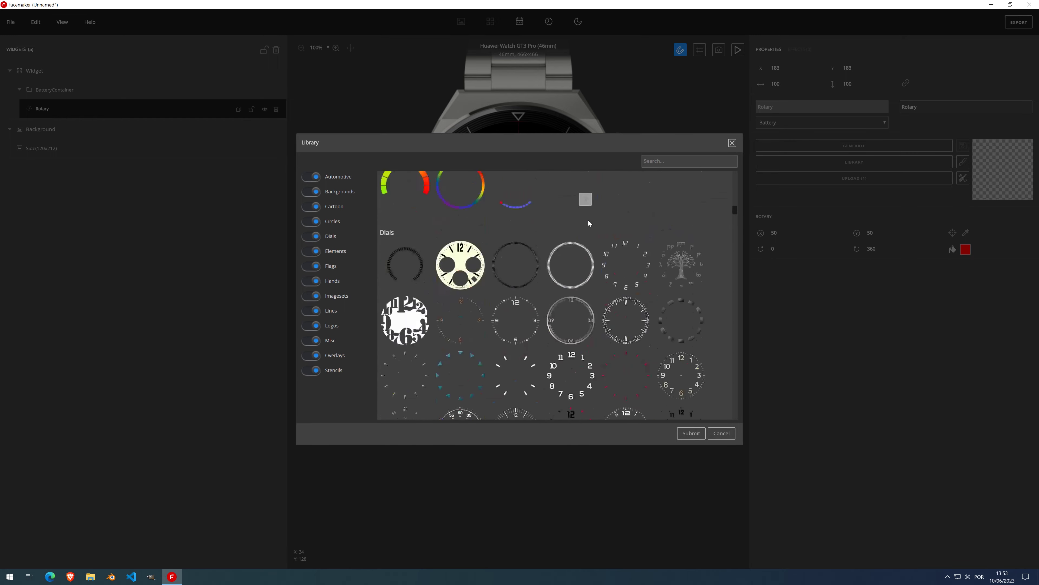
scroll(609, 311, "down", 10)
scroll(609, 310, "down", 2)
scroll(562, 308, "down", 5)
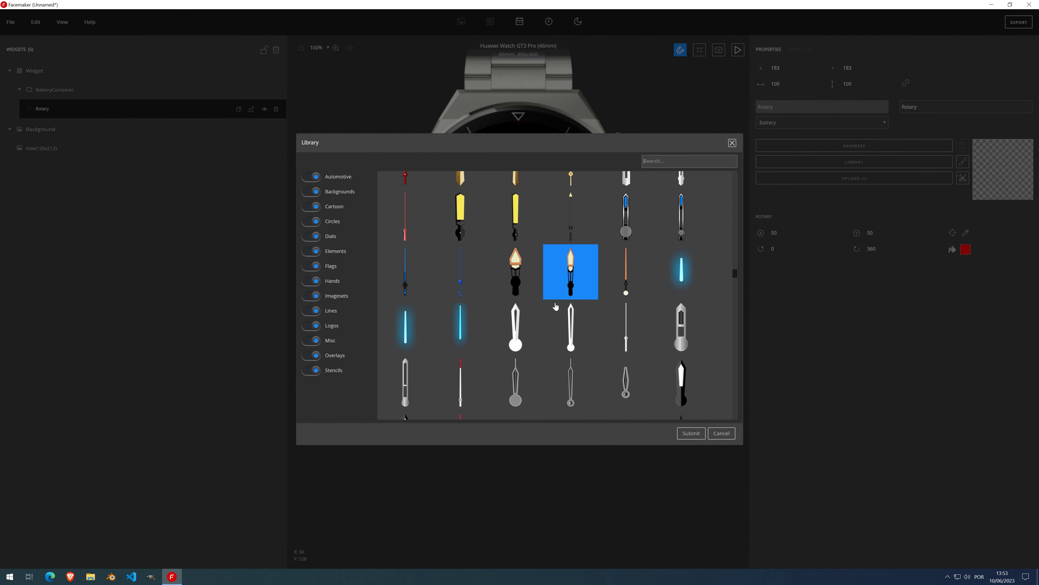
scroll(550, 296, "down", 3)
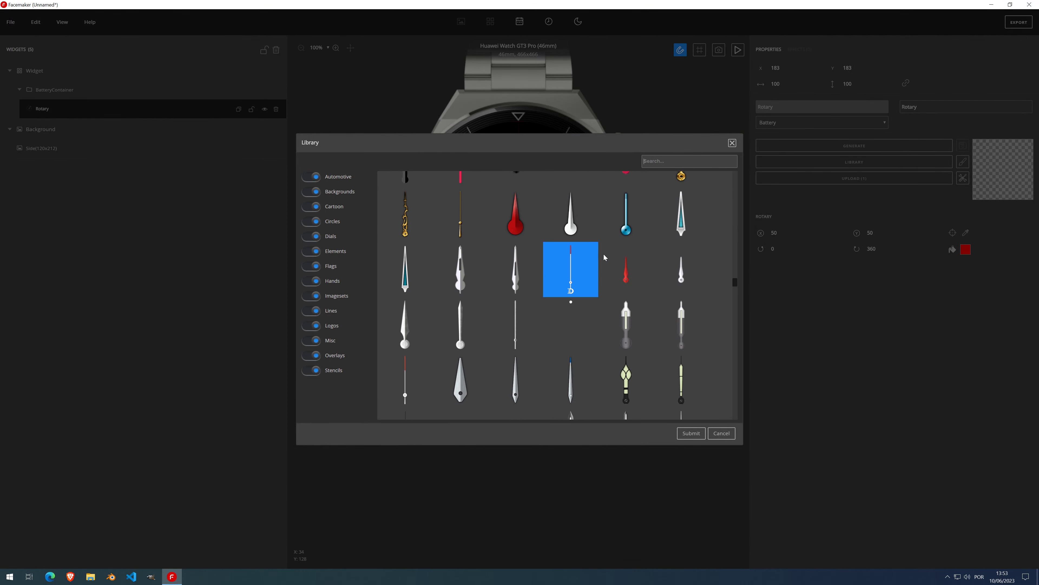
scroll(517, 316, "down", 8)
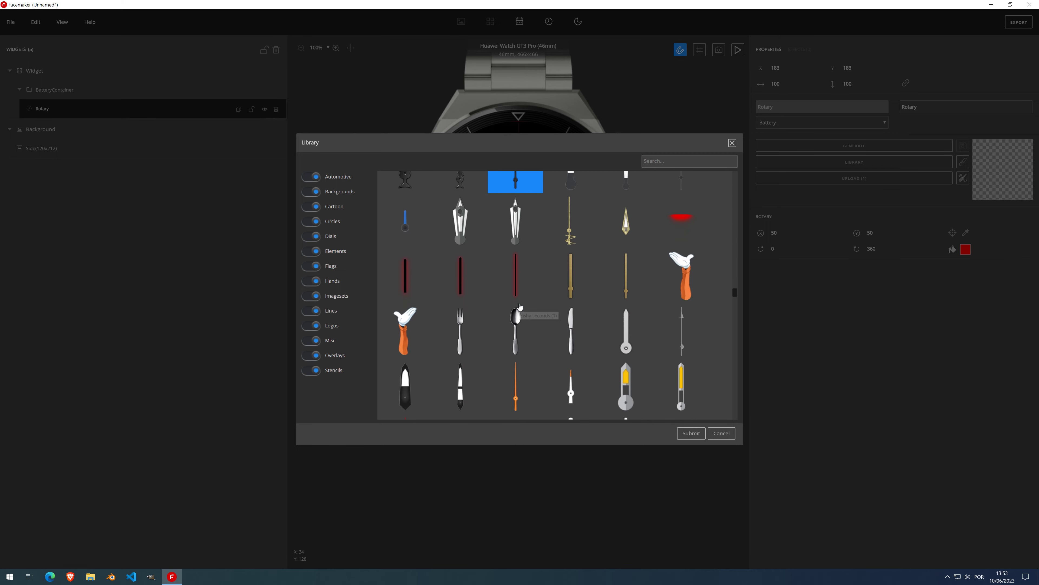
scroll(519, 306, "down", 6)
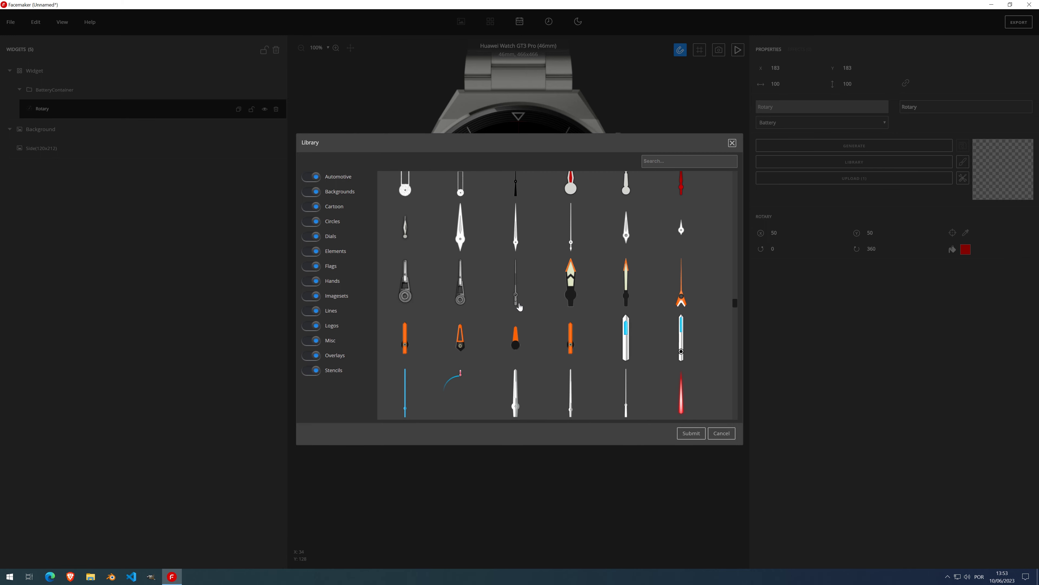
scroll(519, 306, "down", 5)
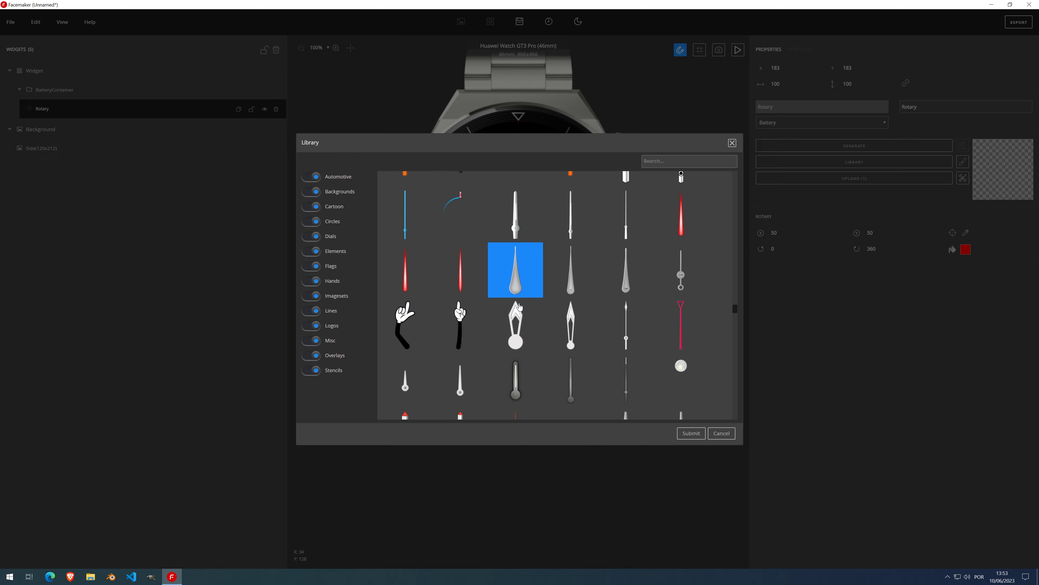
scroll(519, 306, "down", 2)
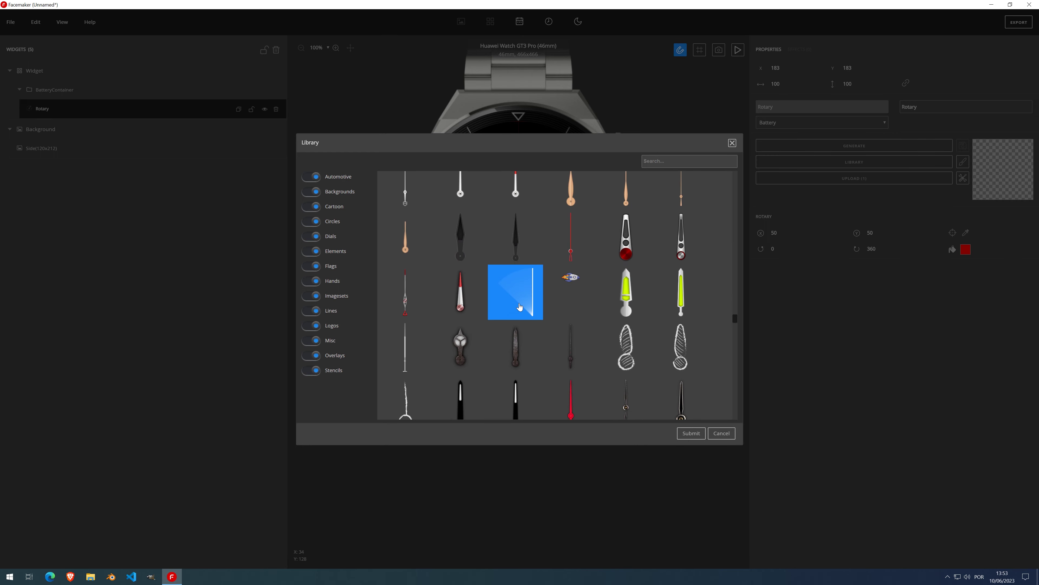
scroll(519, 306, "down", 3)
scroll(519, 307, "up", 3)
double_click(461, 303)
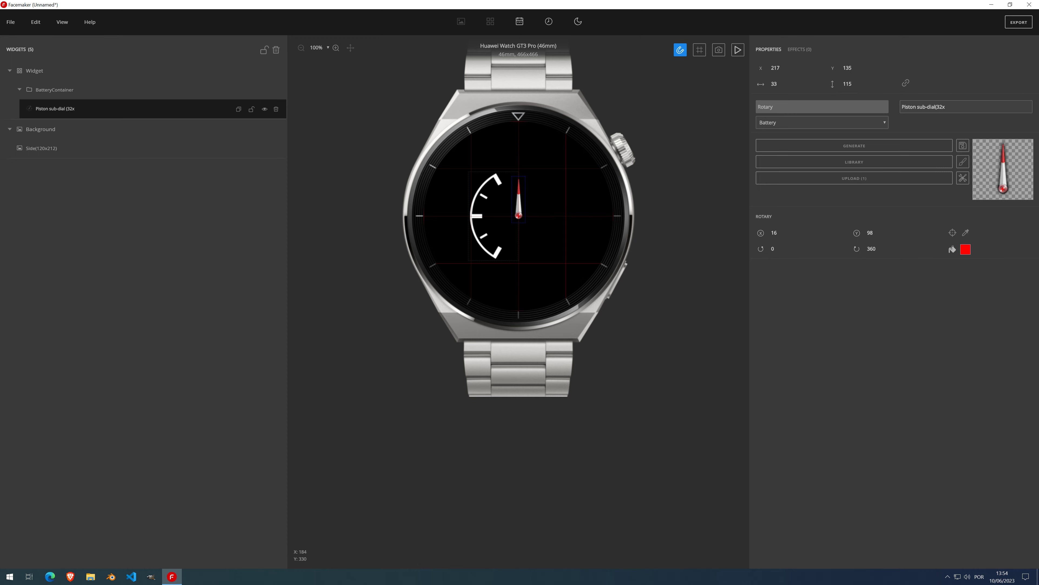
- Give the Piston needle a rotation range from 210 to 330 degrees
left_click(773, 249)
type("180")
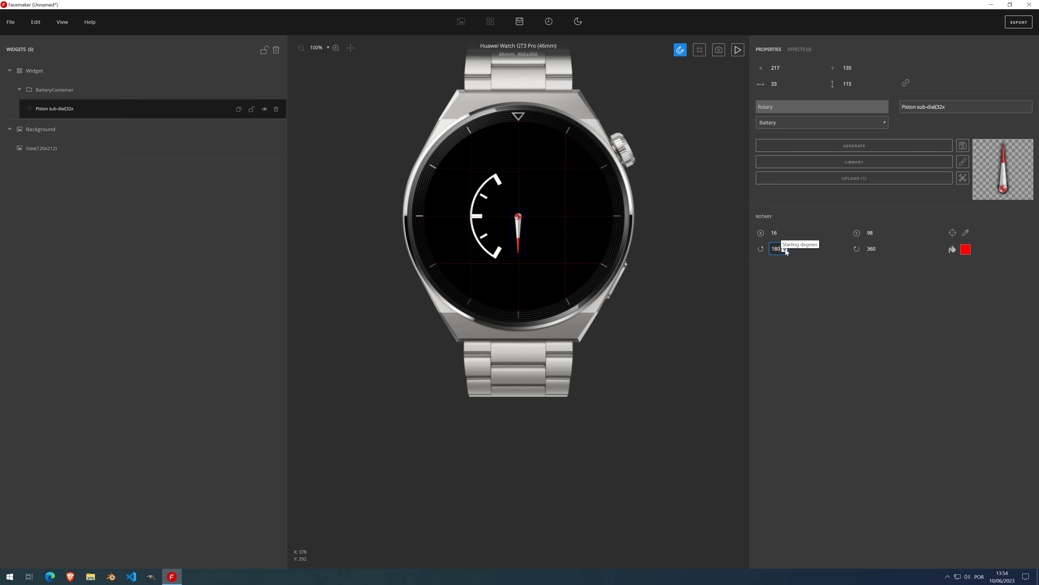
scroll(785, 247, "up", 20)
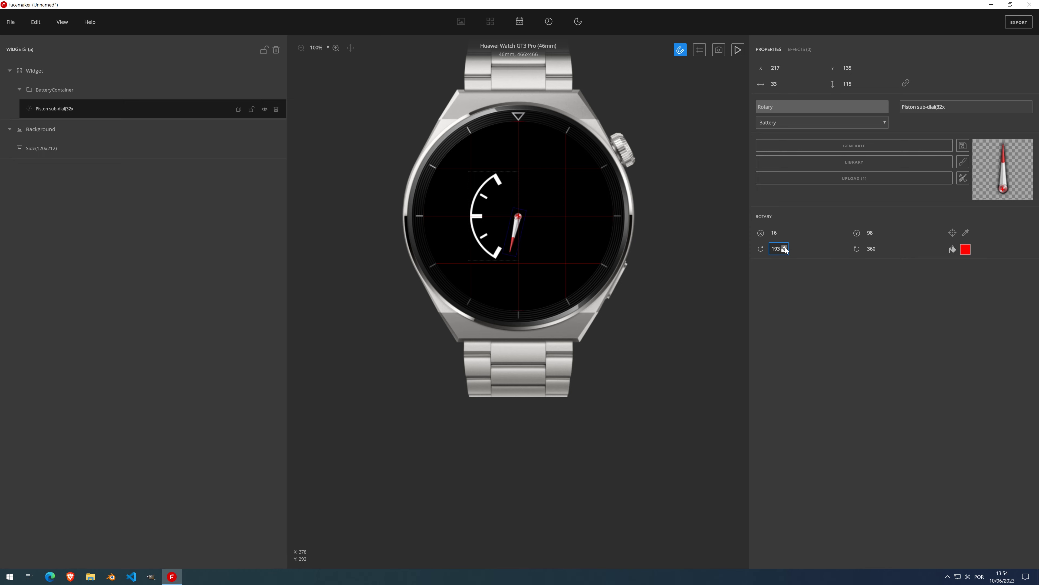
scroll(785, 249, "up", 2)
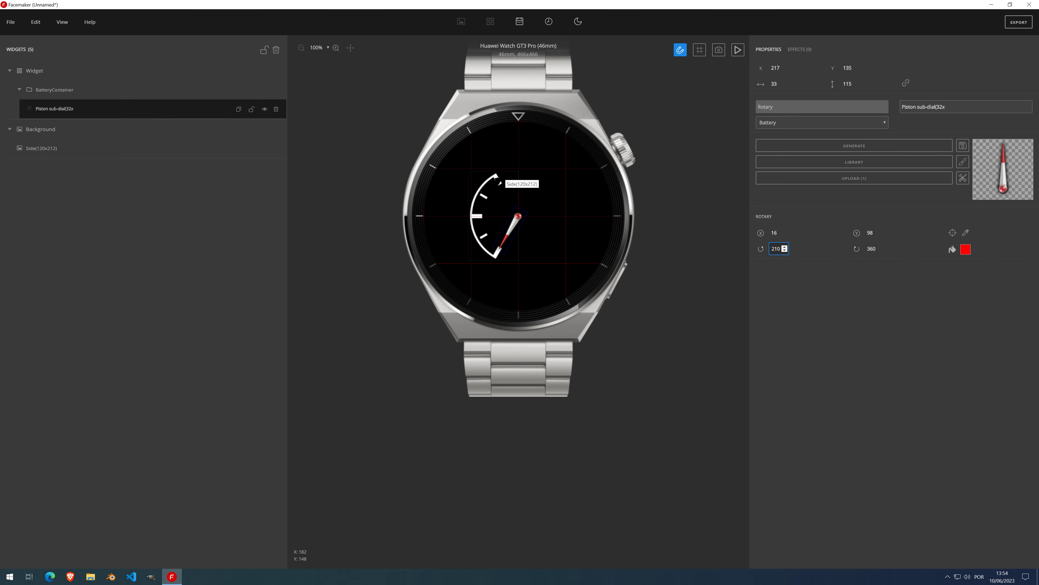
left_click(882, 251)
left_click_drag(882, 252, 881, 252)
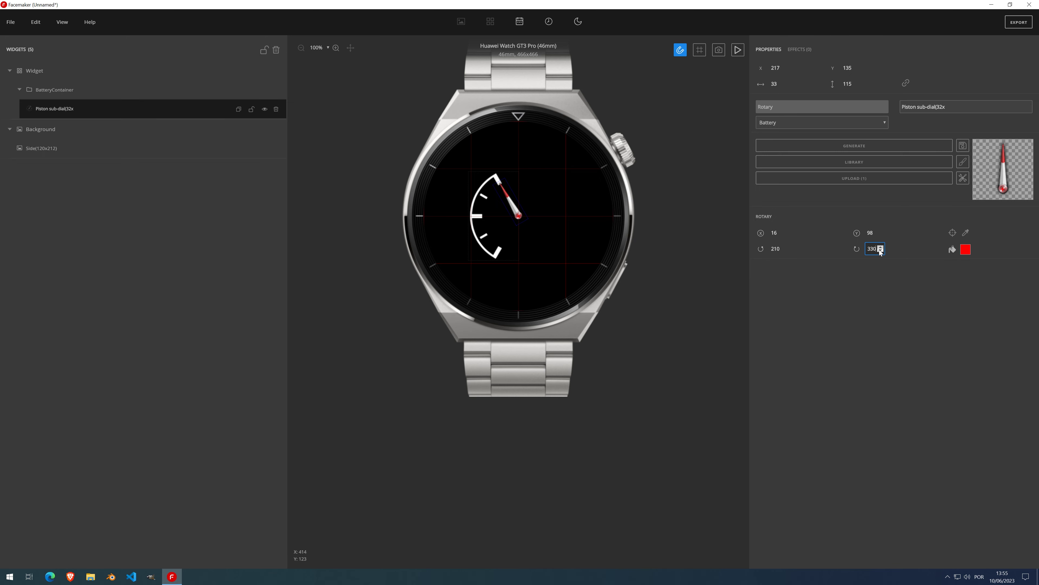
left_click(704, 325)
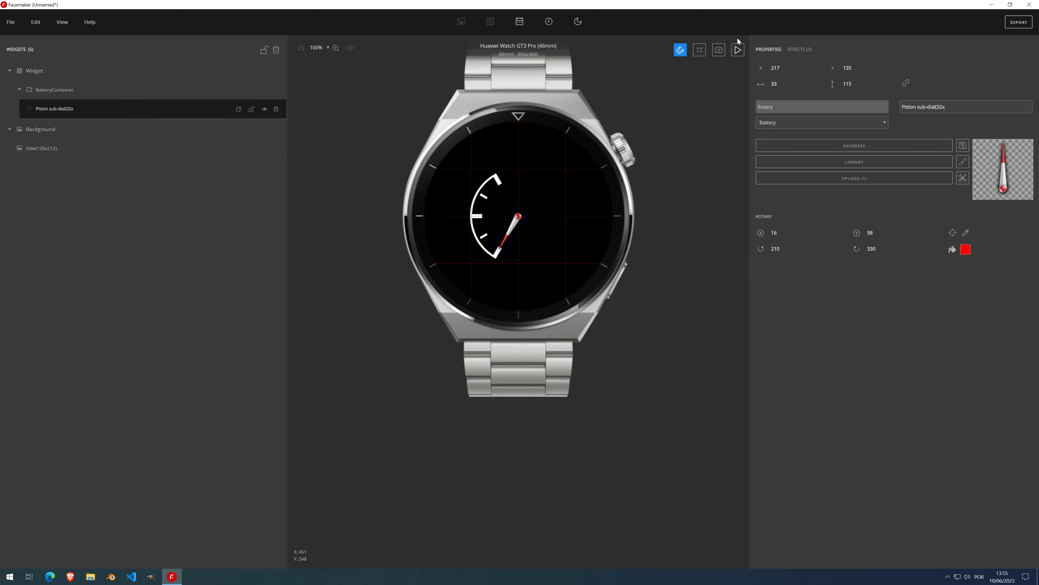
left_click(738, 49)
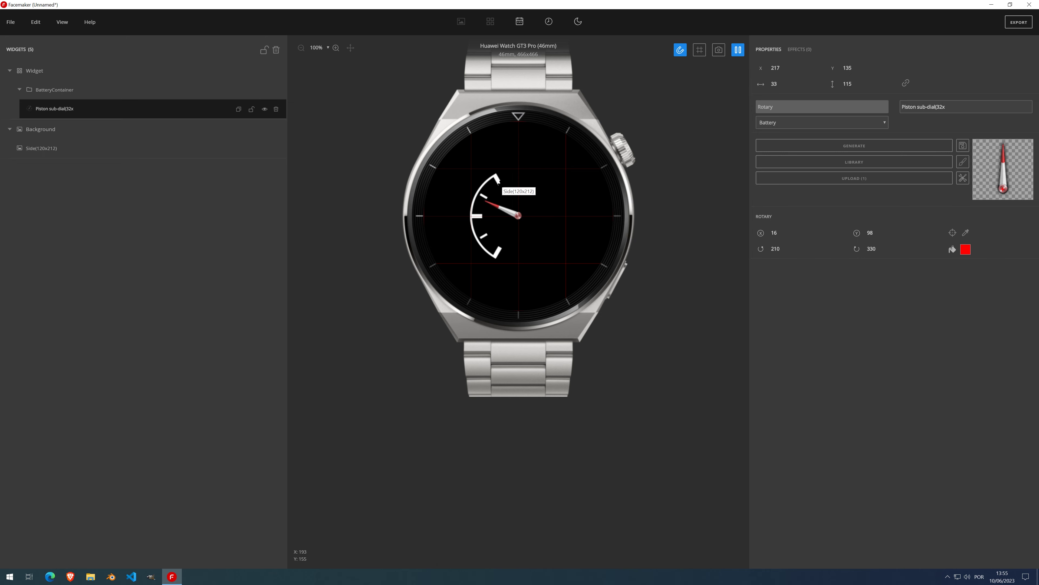
left_click(739, 51)
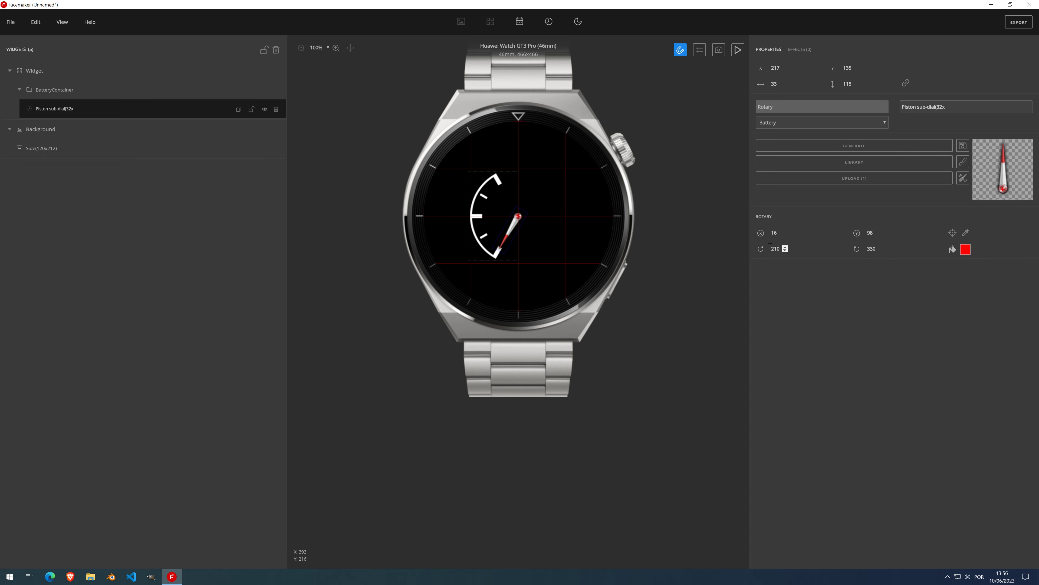
- Reverse the needle's range to 330–210 degrees and preview the sweep animation
type("330")
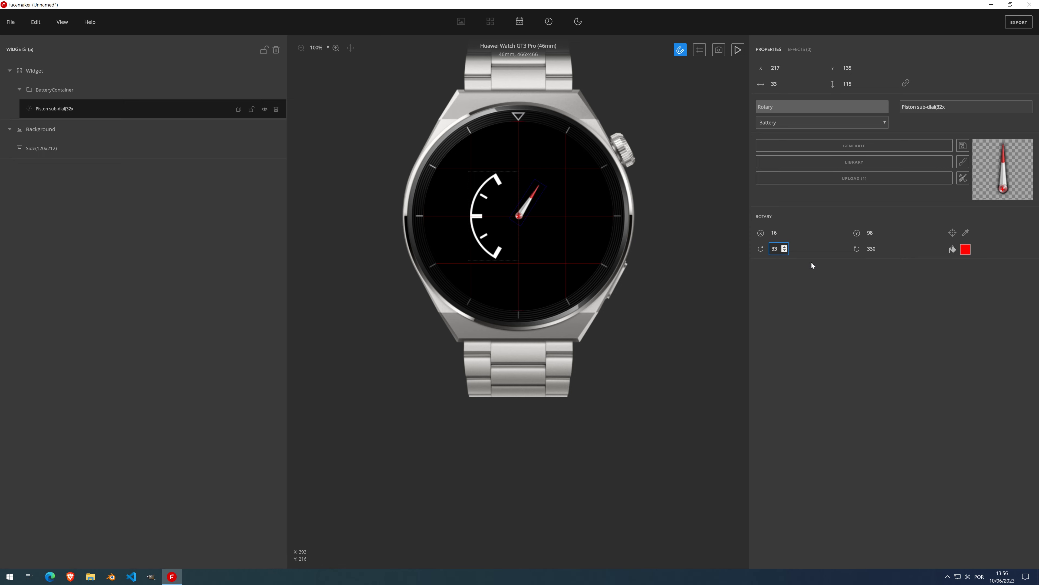
left_click(874, 249)
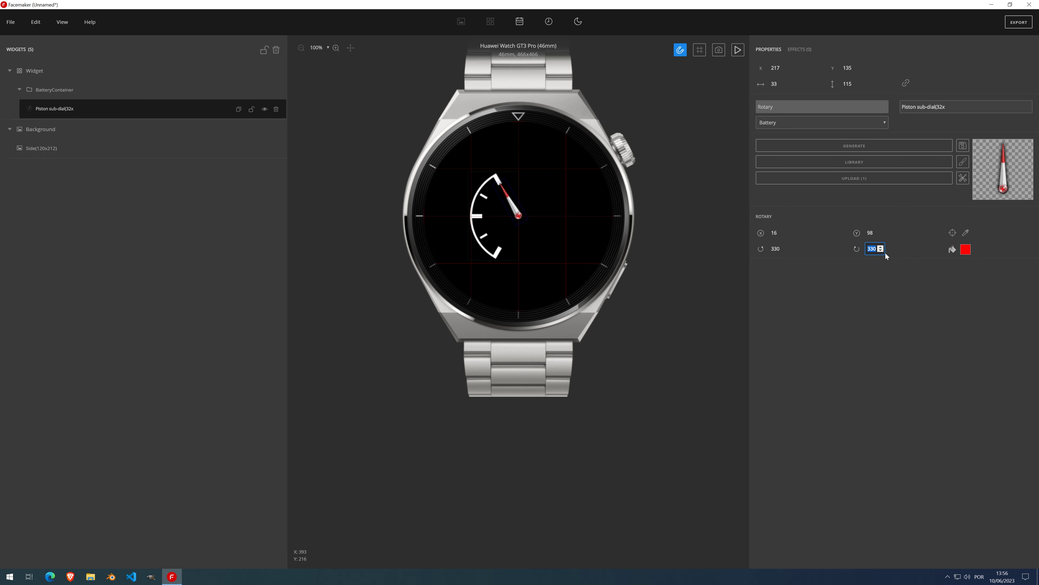
type("210")
left_click(738, 50)
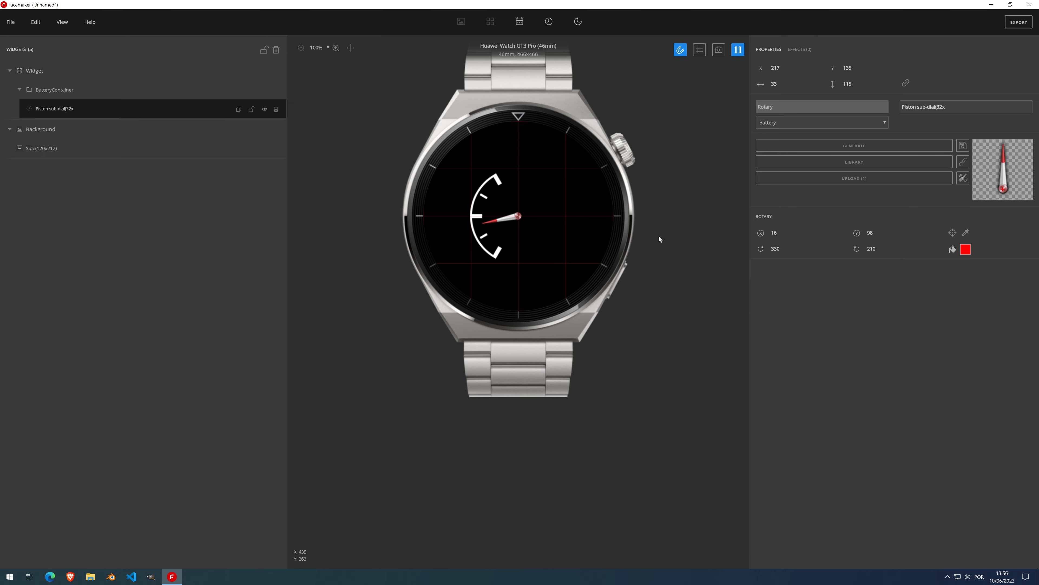
left_click(737, 51)
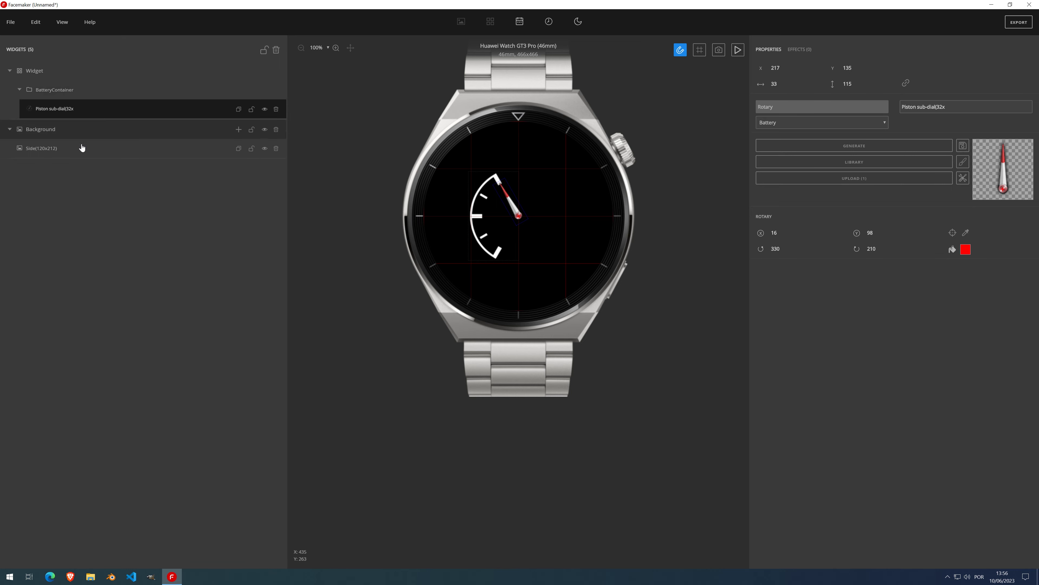
- Move the Side image into BatteryContainer, rotate it 90°, and place it at 172, 63 above the pivot
left_click_drag(56, 152, 55, 89)
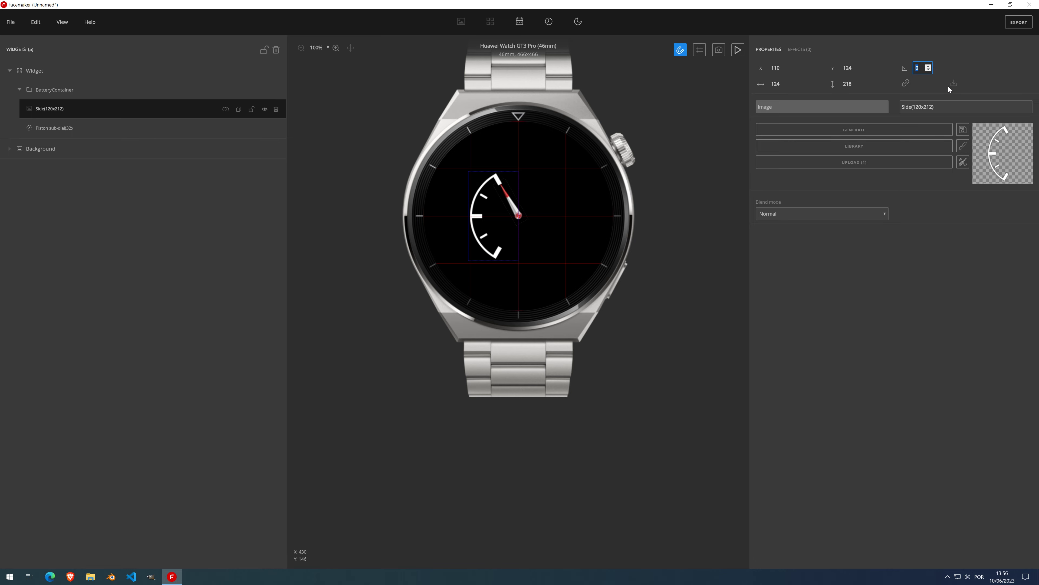
type("90")
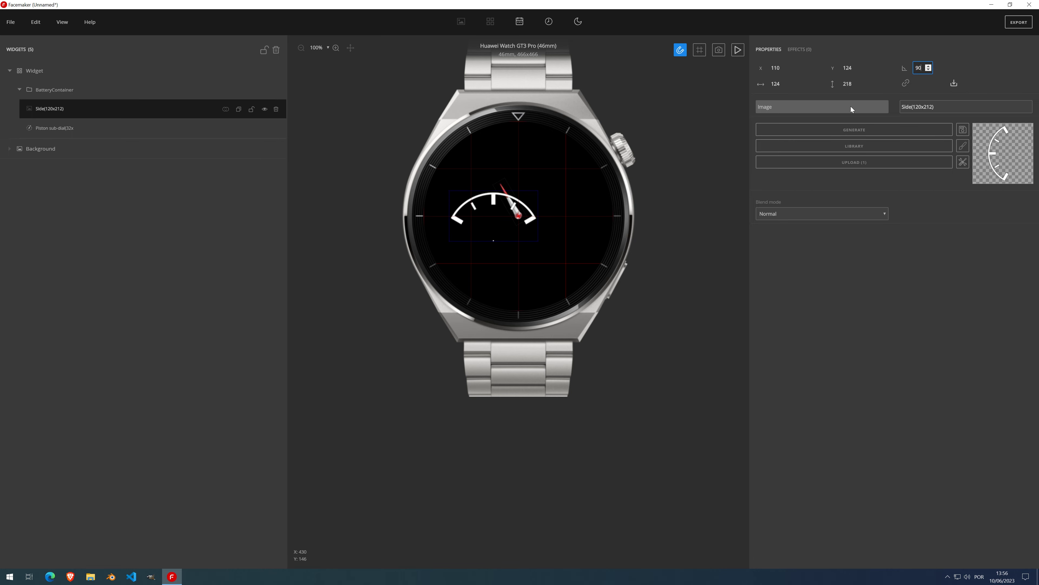
scroll(509, 213, "up", 3)
left_click_drag(470, 220, 532, 156)
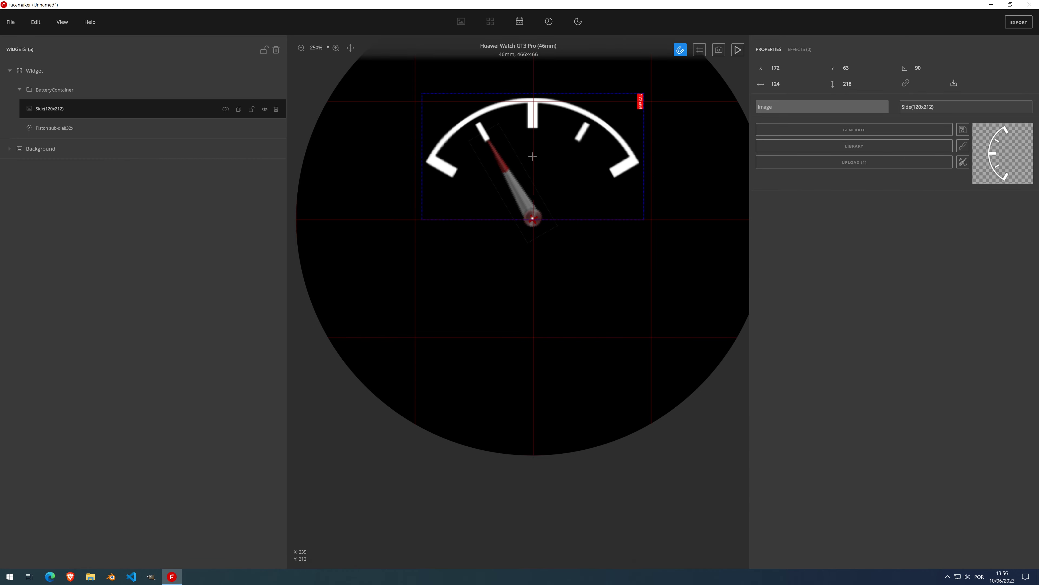
left_click_drag(533, 156, 534, 158)
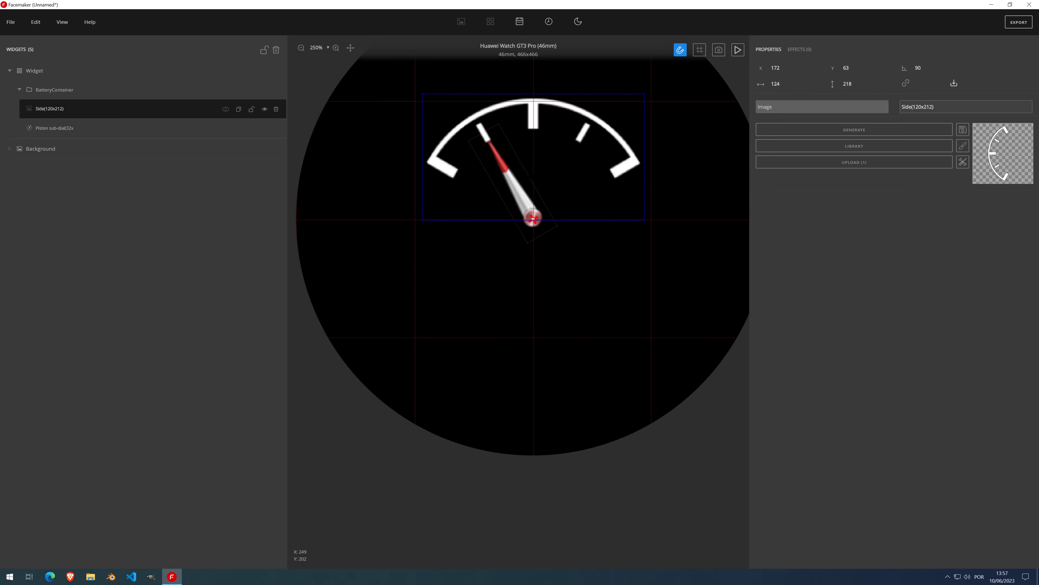
key("ctrl+0")
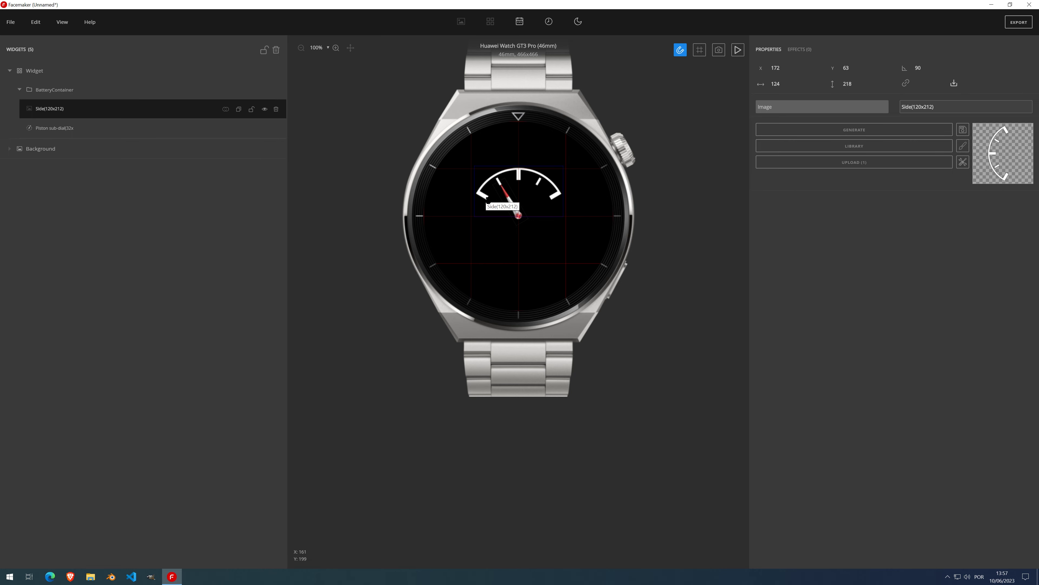
left_click(87, 136)
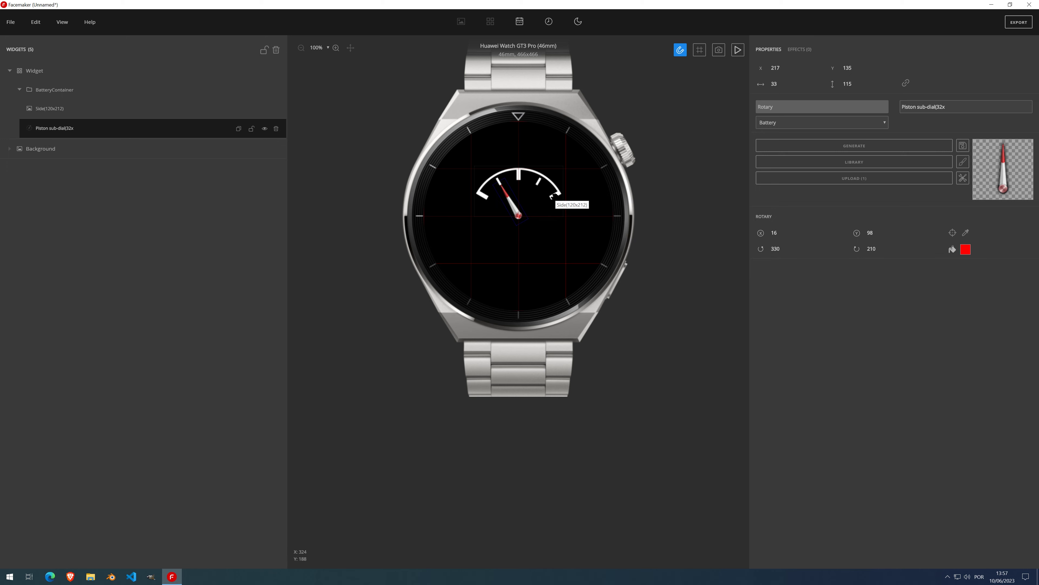
- Set the Piston needle's starting degrees to 300 and ending degrees to 60
left_click(784, 251)
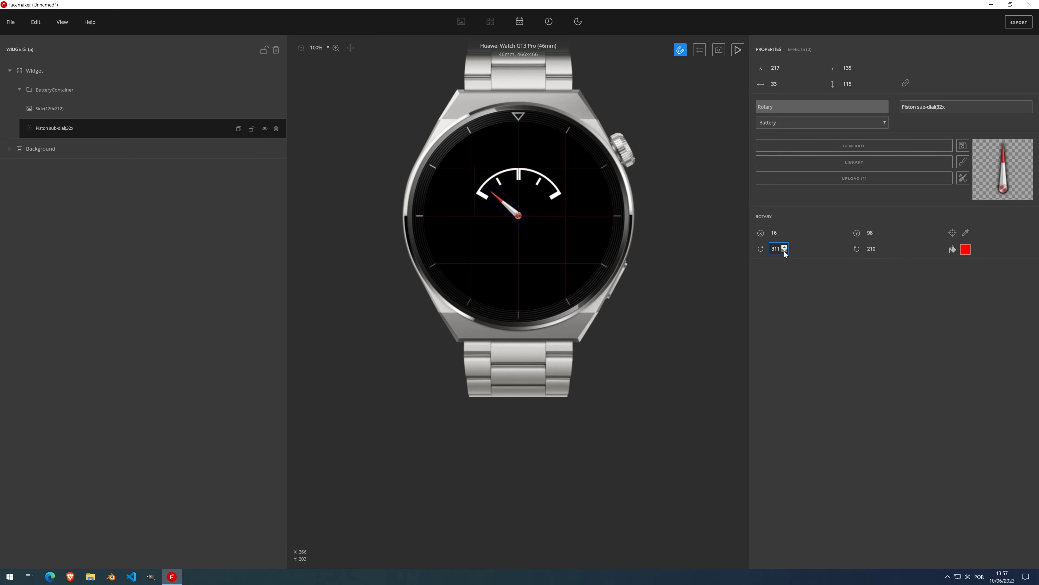
left_click_drag(785, 251, 784, 251)
left_click(875, 250)
type("60")
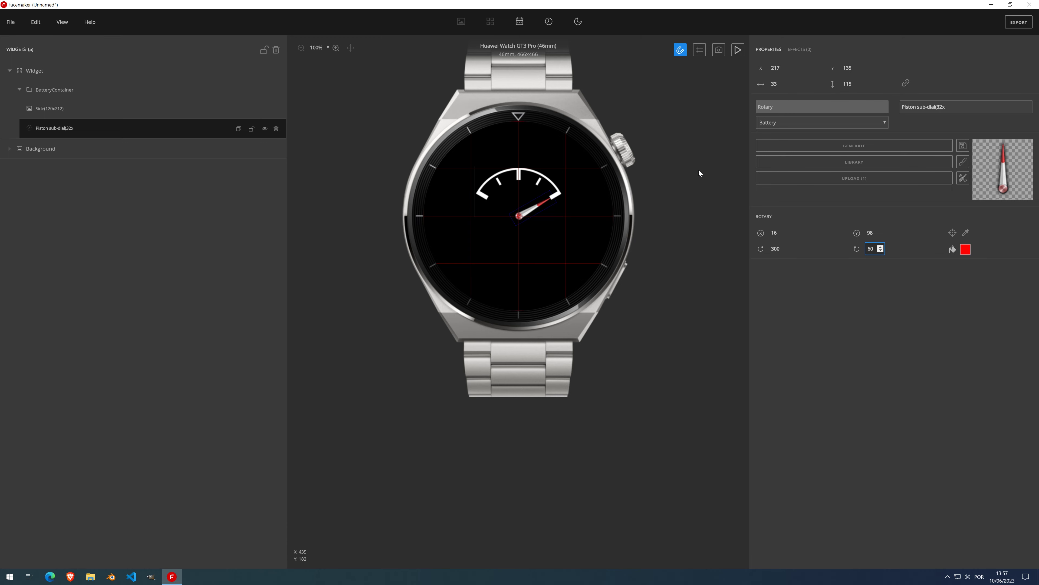
left_click(681, 158)
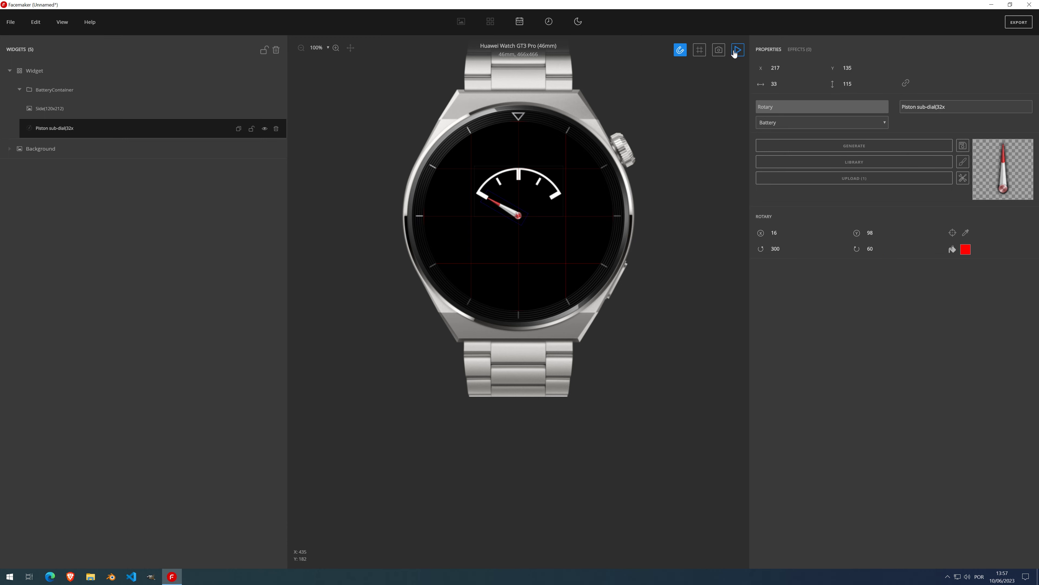
left_click(737, 51)
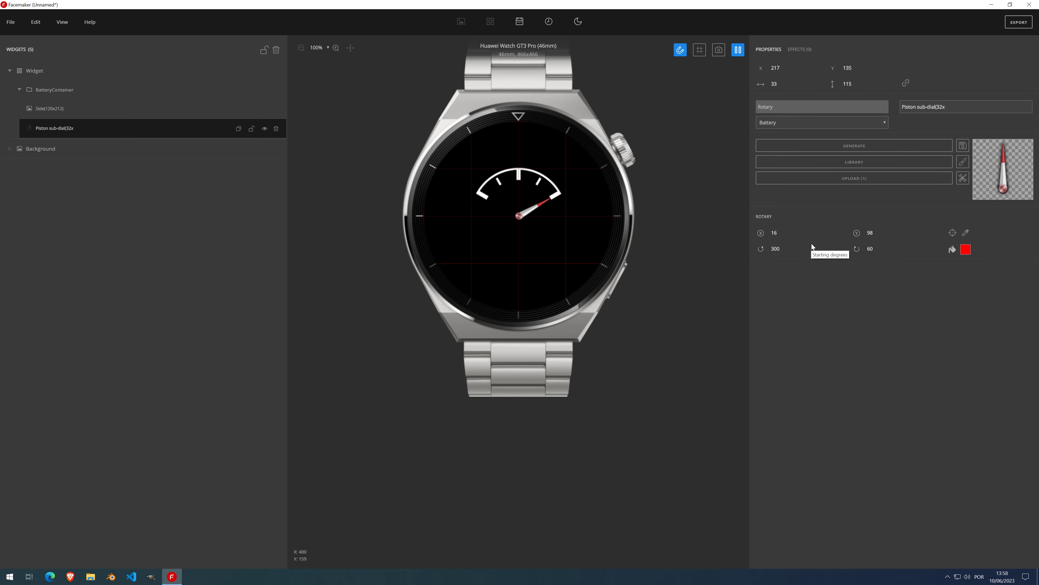
left_click(738, 50)
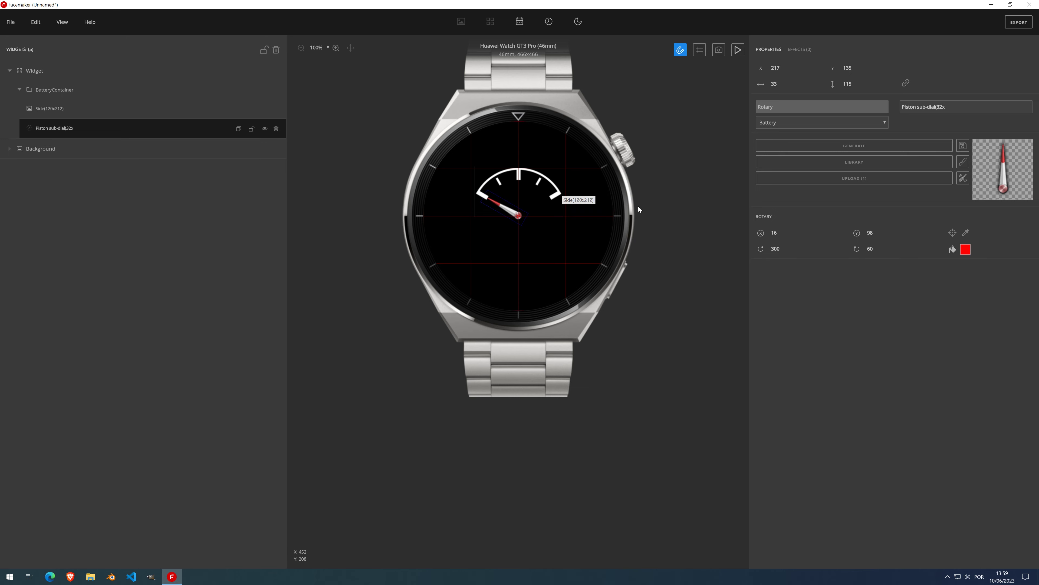
- Change the needle's starting angle to -60° and preview the -60 to 60 sweep
double_click(775, 248)
type("-60")
left_click(738, 50)
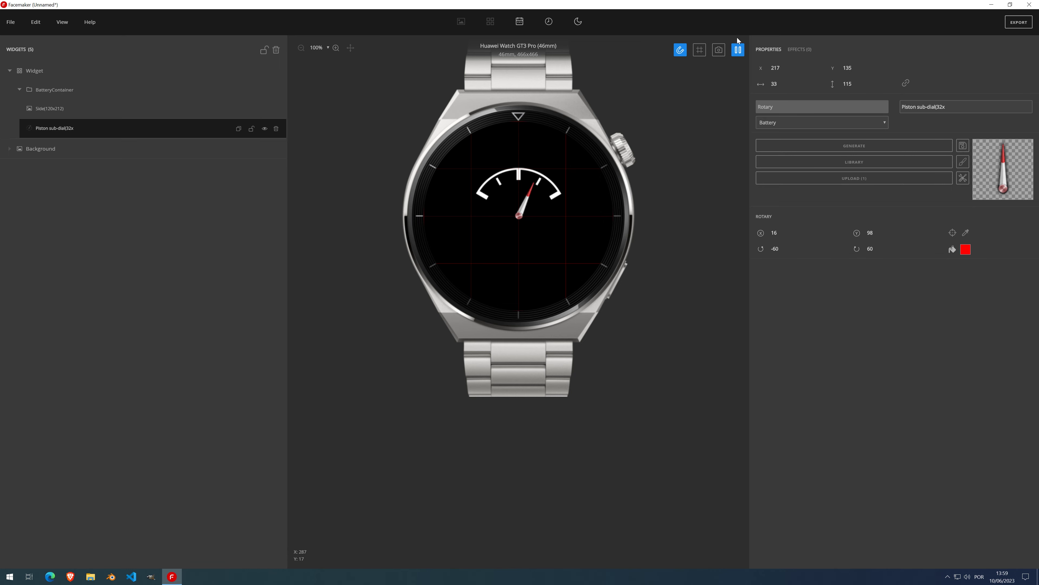
left_click(738, 49)
- Set the needle to sweep from 60 to -60 degrees and start the preview
left_click(776, 248)
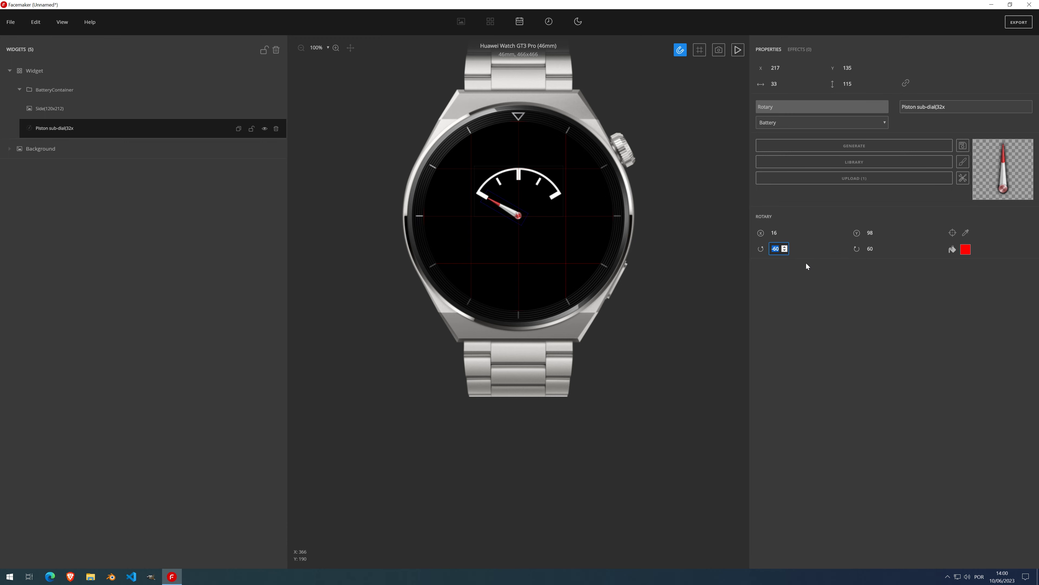
type("60")
key("Tab")
key("BackSpace")
type("-")
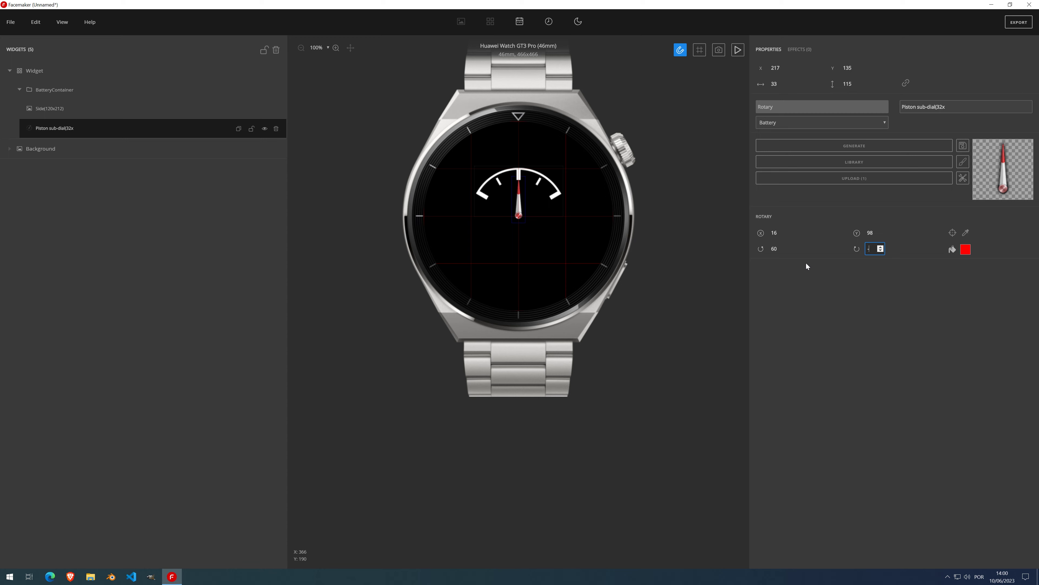
type("60")
key("Return")
left_click(738, 50)
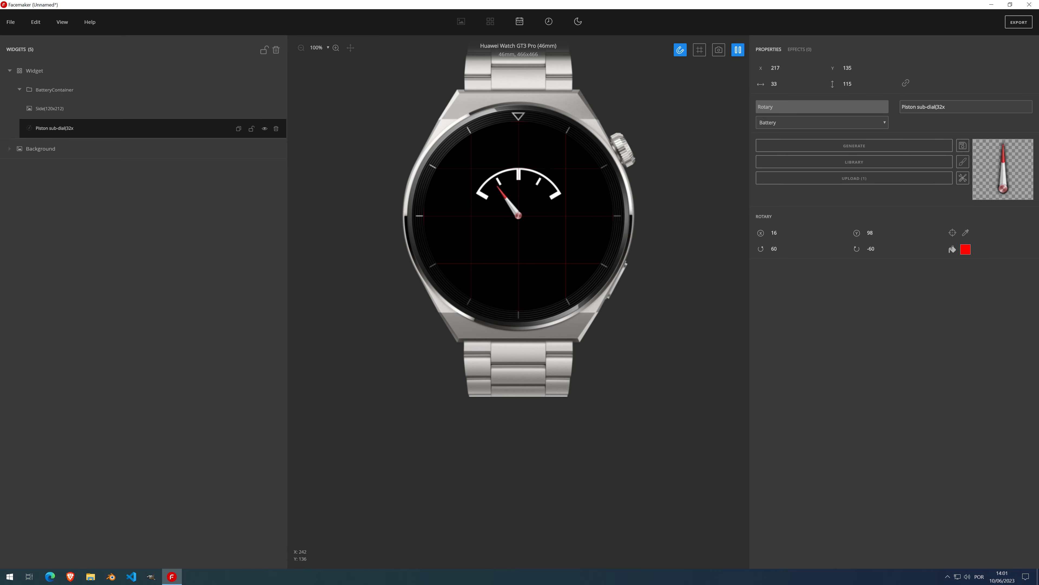
- Stop the preview and zoom in to 500% on the needle, then back to 250%
left_click(739, 50)
scroll(520, 220, "up", 5)
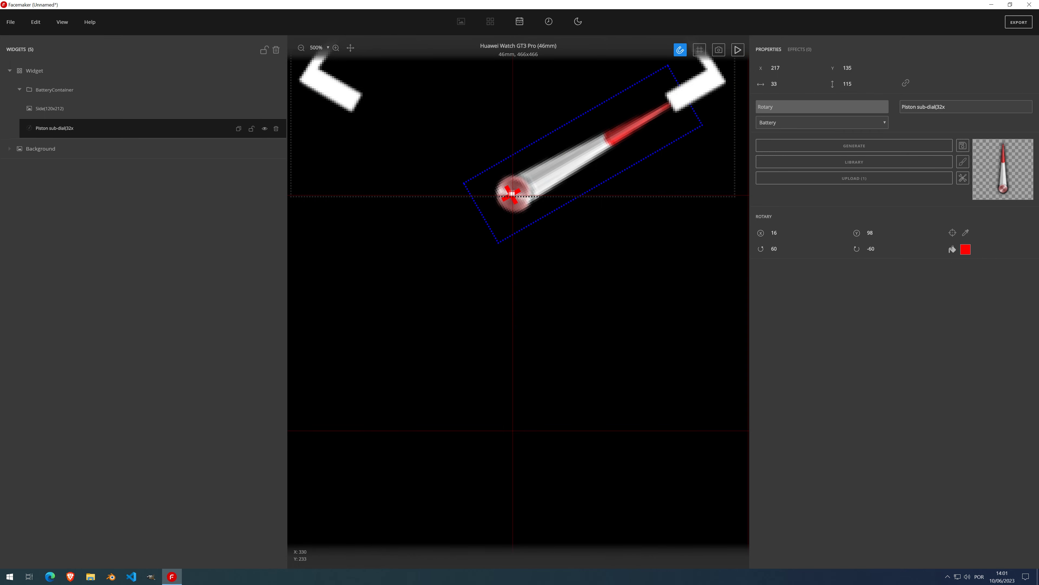
scroll(592, 217, "down", 3)
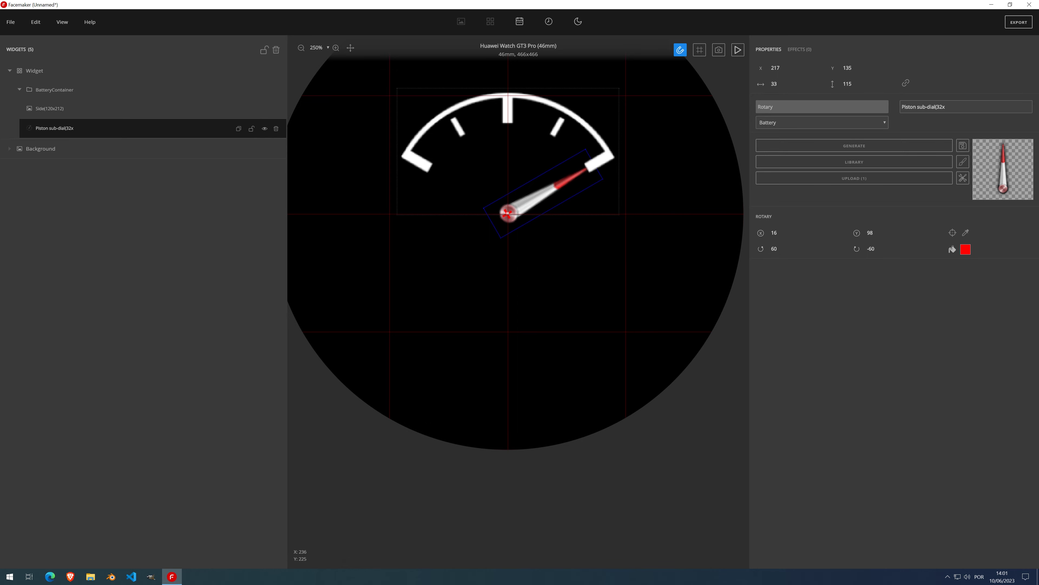
- Add a Fill color effect in pure red (#ff0000) to the Piston needle
left_click(803, 50)
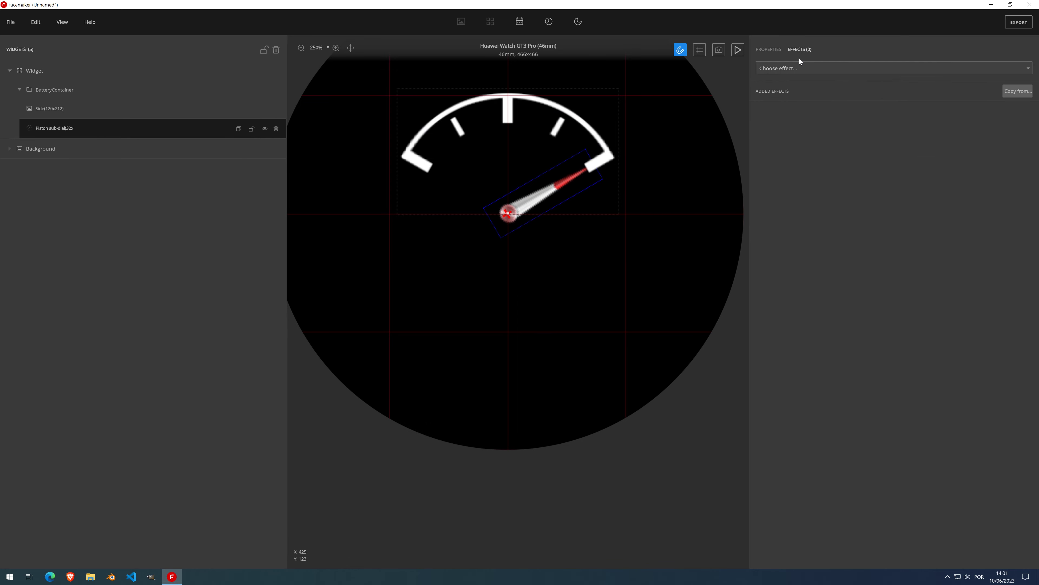
left_click(797, 68)
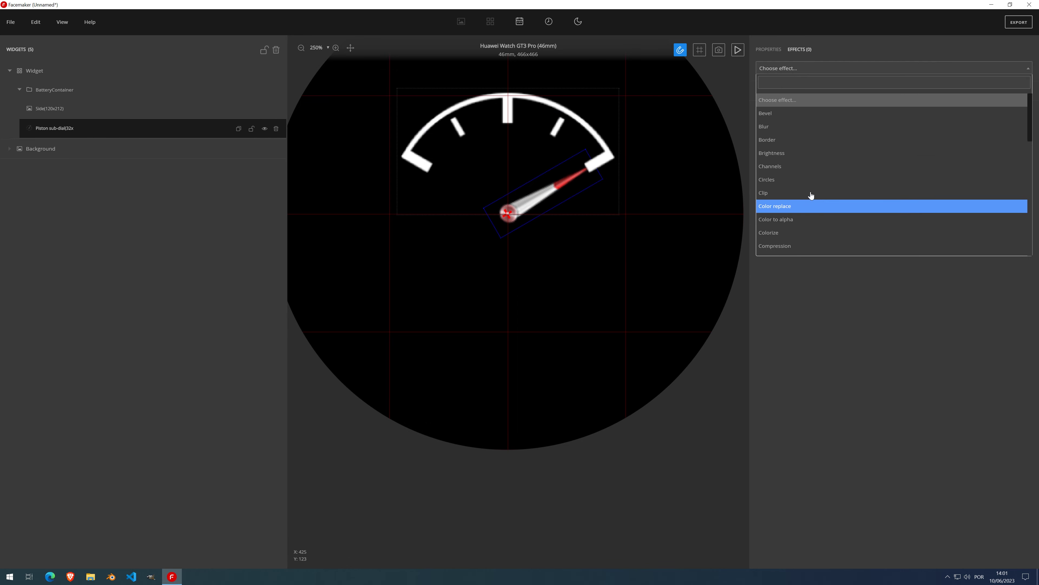
scroll(811, 195, "down", 3)
left_click(774, 176)
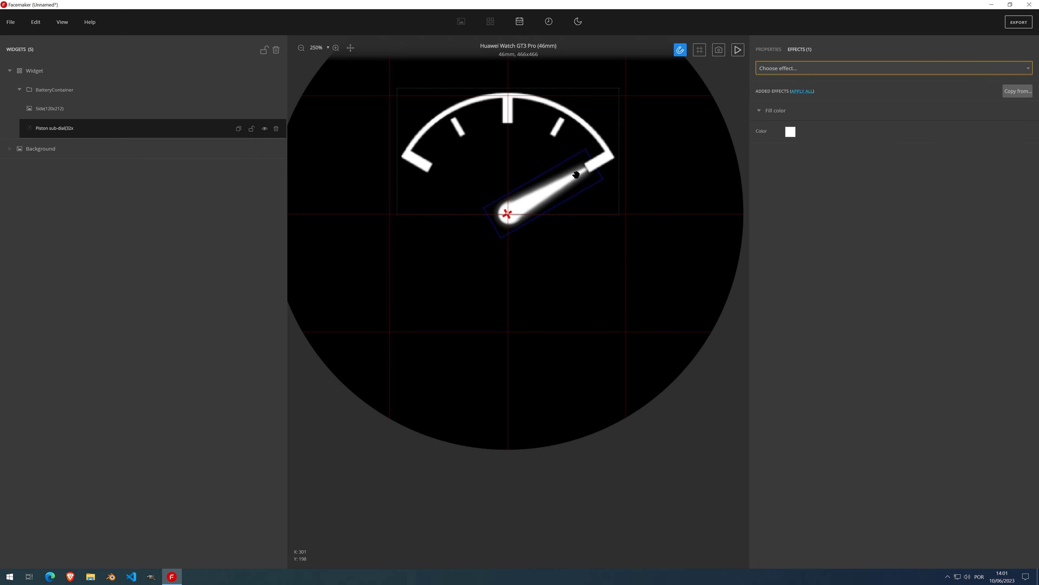
left_click(790, 132)
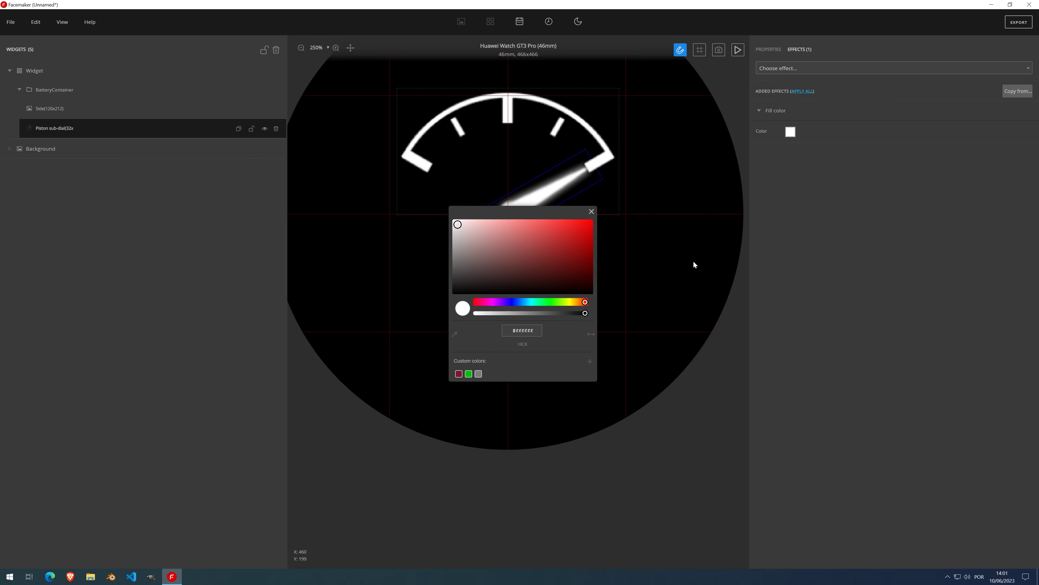
left_click(589, 224)
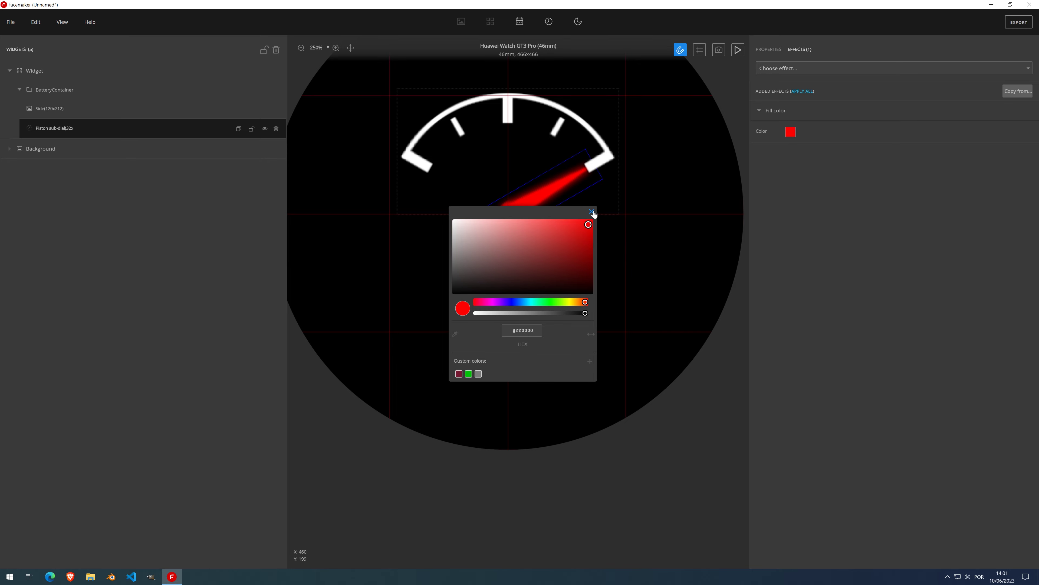
left_click(584, 227)
scroll(515, 217, "up", 4)
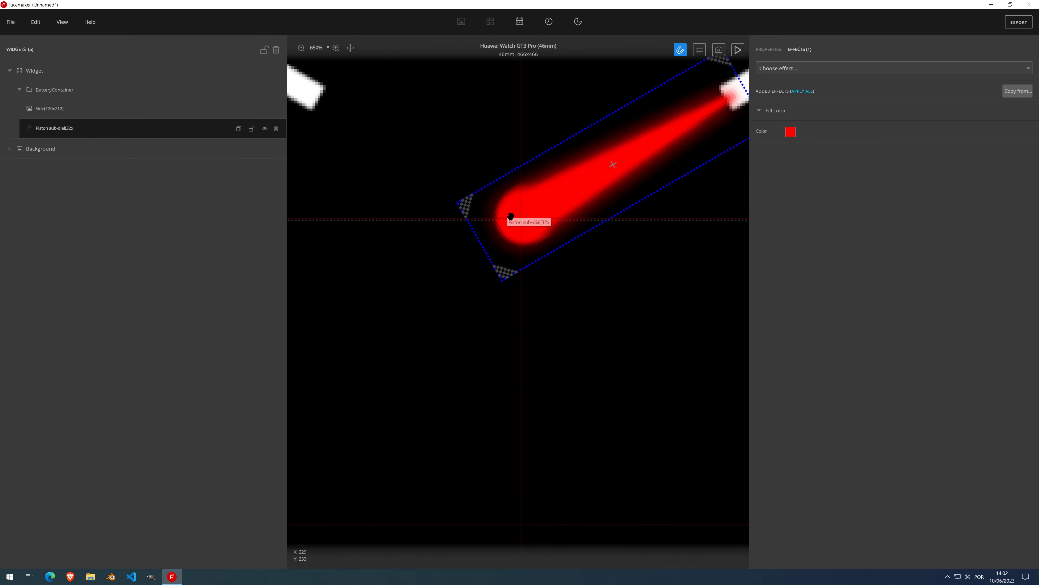
left_click(770, 50)
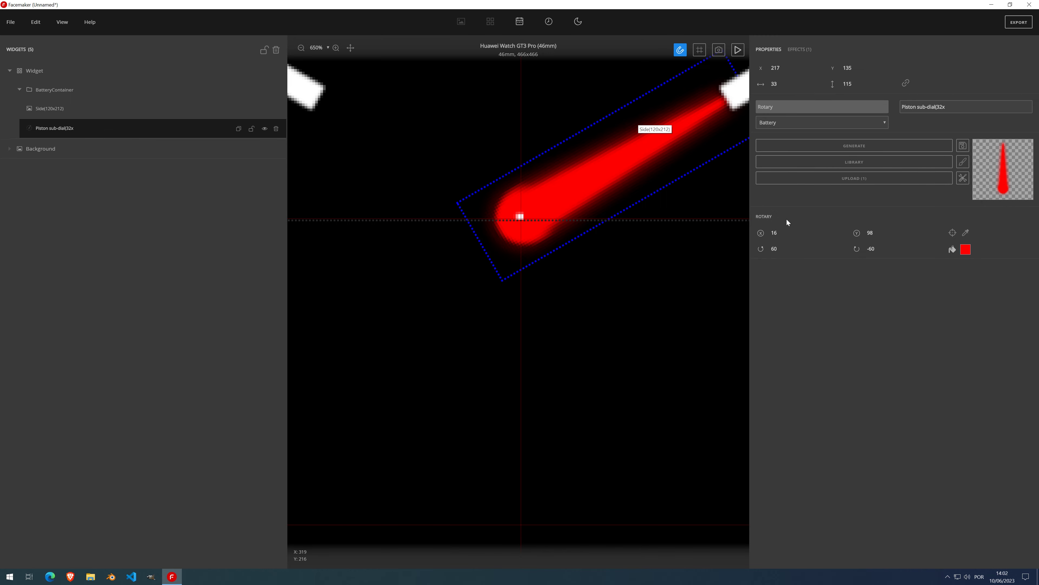
- Change the Piston needle's rotary colour to yellow and zoom back out to the whole watch
left_click(966, 249)
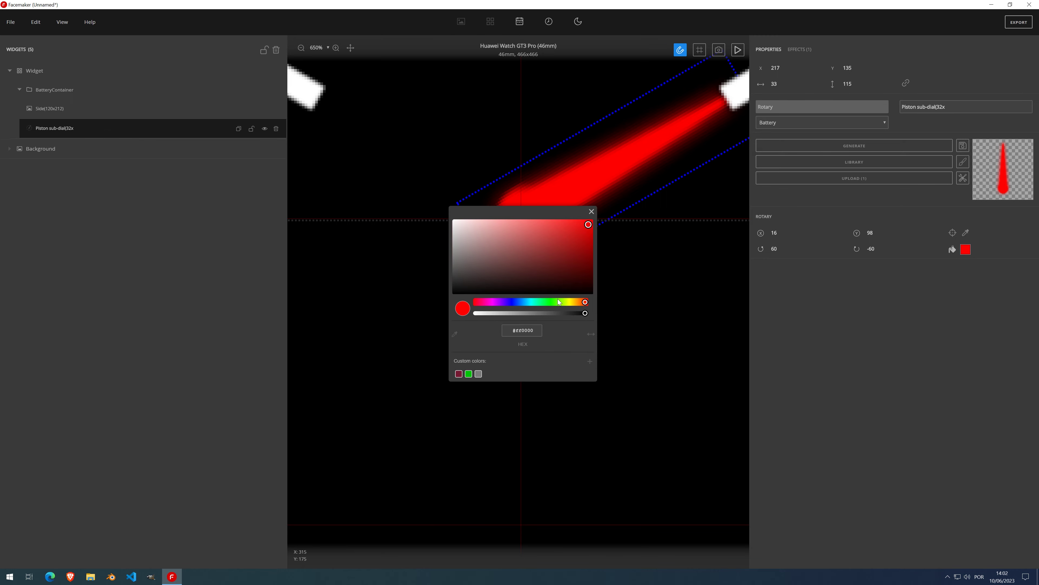
left_click(570, 302)
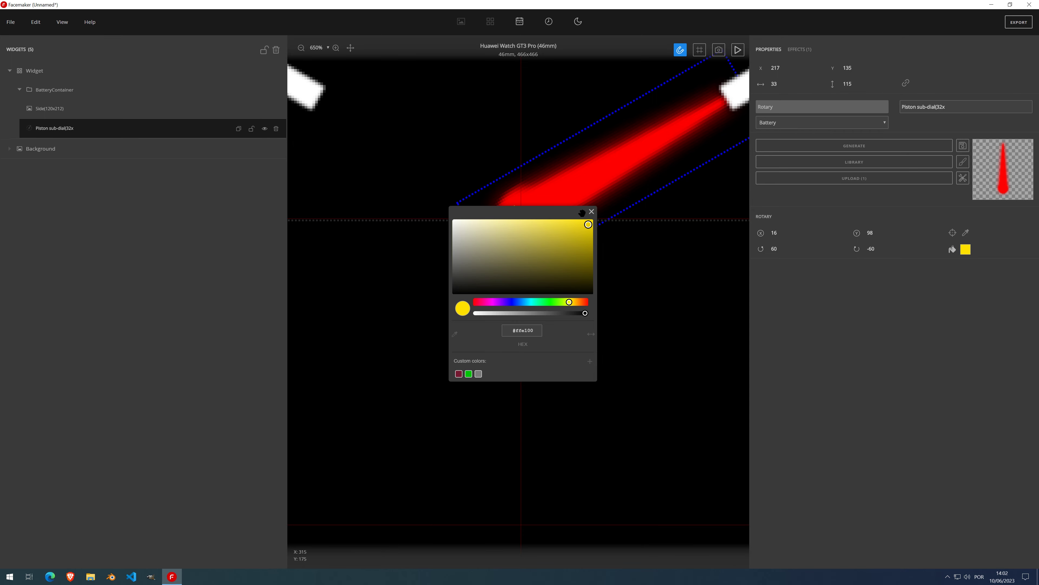
left_click_drag(582, 213, 518, 254)
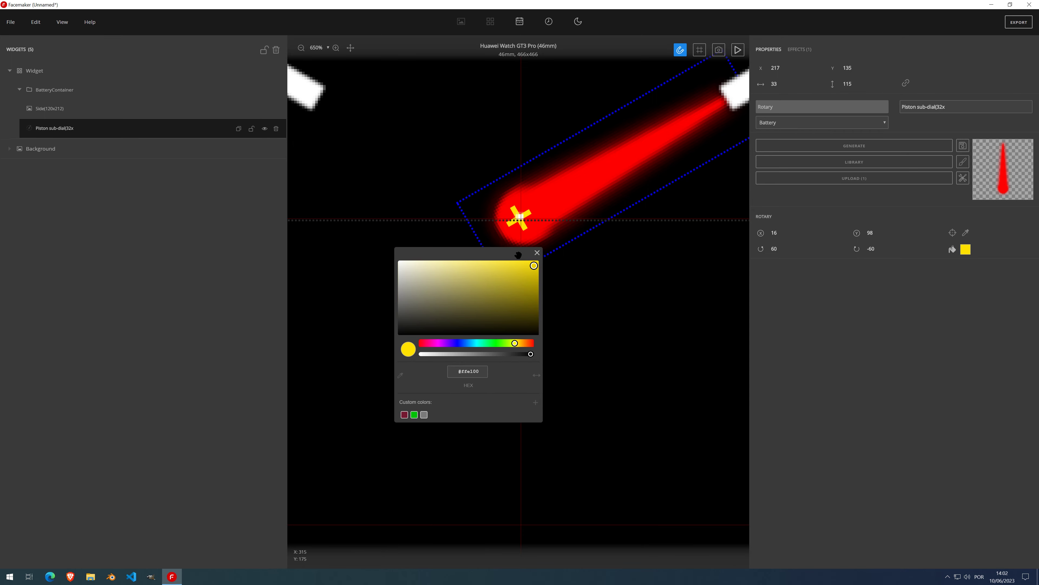
left_click(538, 252)
key("ctrl+0")
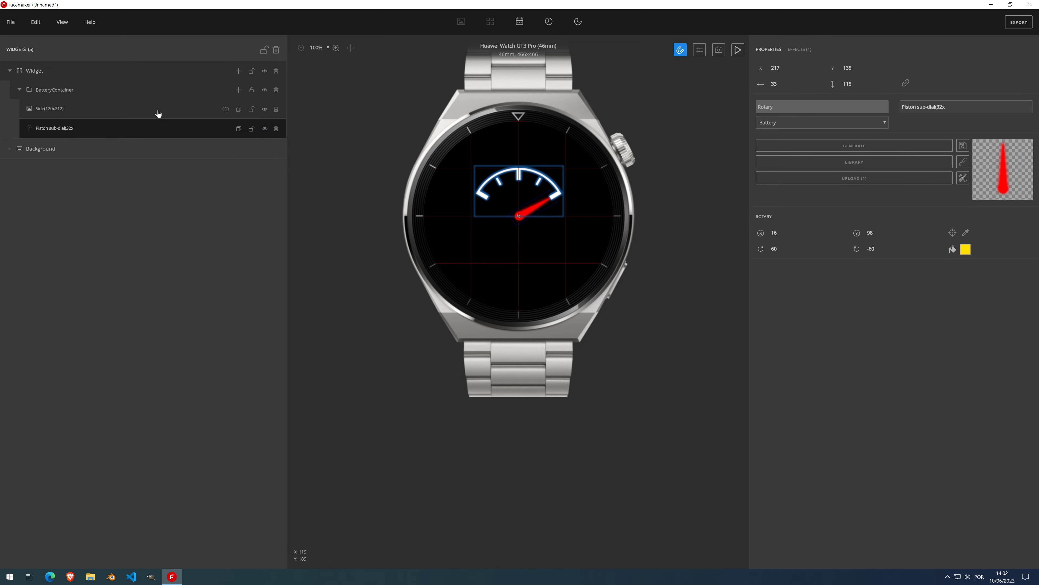
- Delete the Side image, Piston and BatteryContainer widgets, and add a Time widget with a Rotary child
left_click(276, 109)
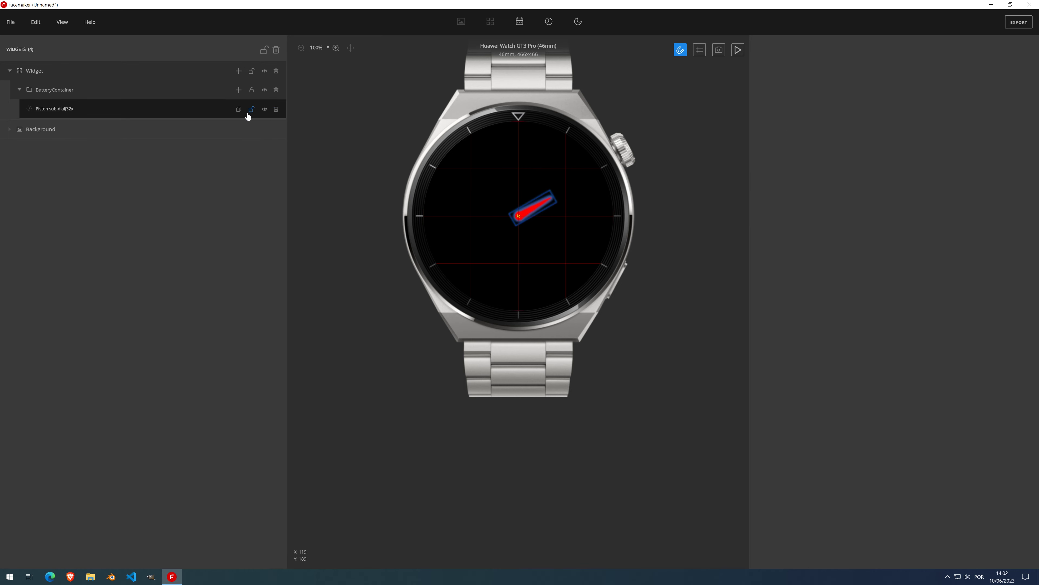
left_click(276, 109)
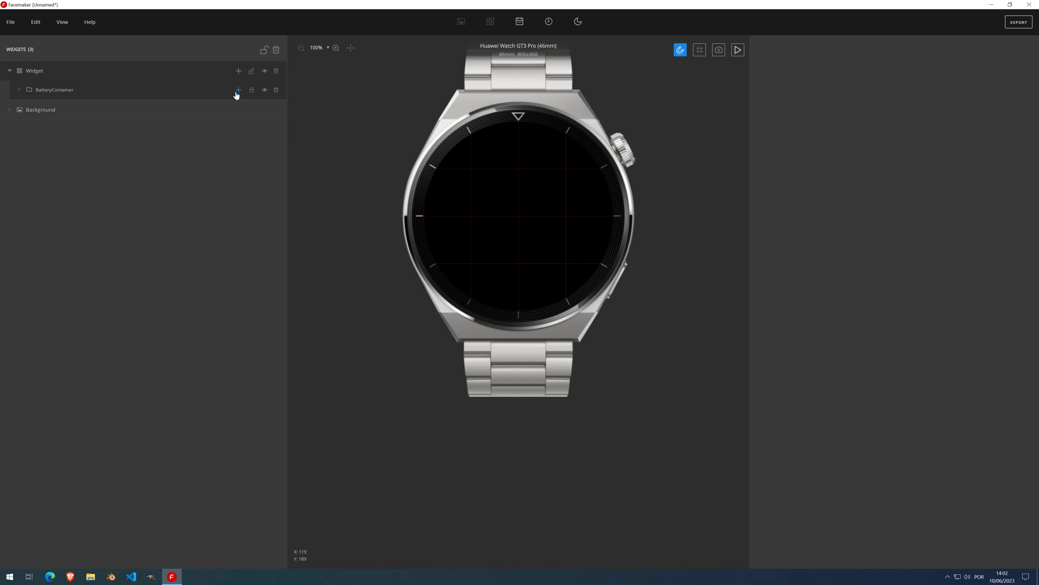
left_click(276, 90)
left_click(550, 23)
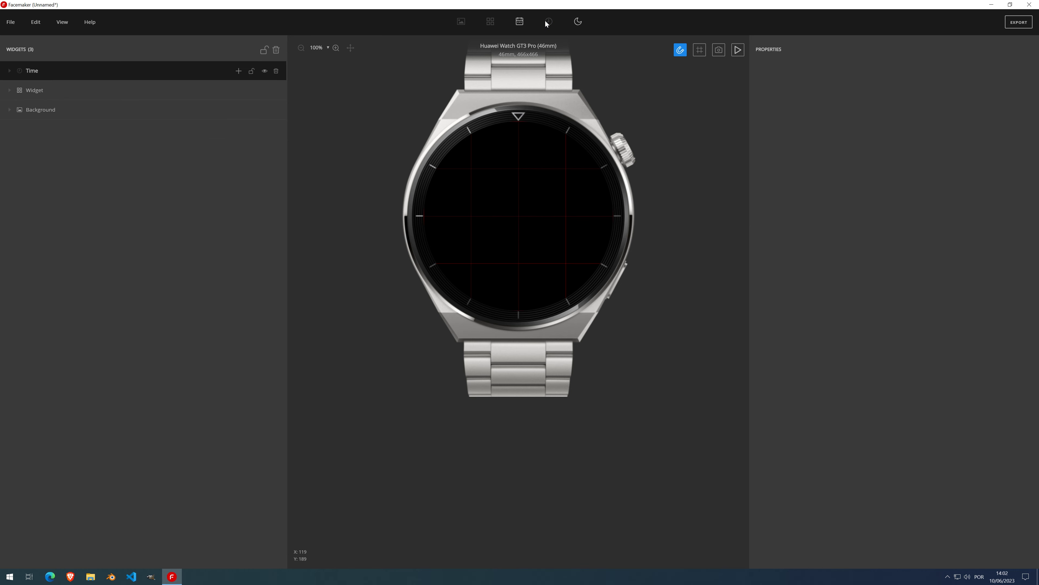
left_click(45, 78)
left_click(239, 71)
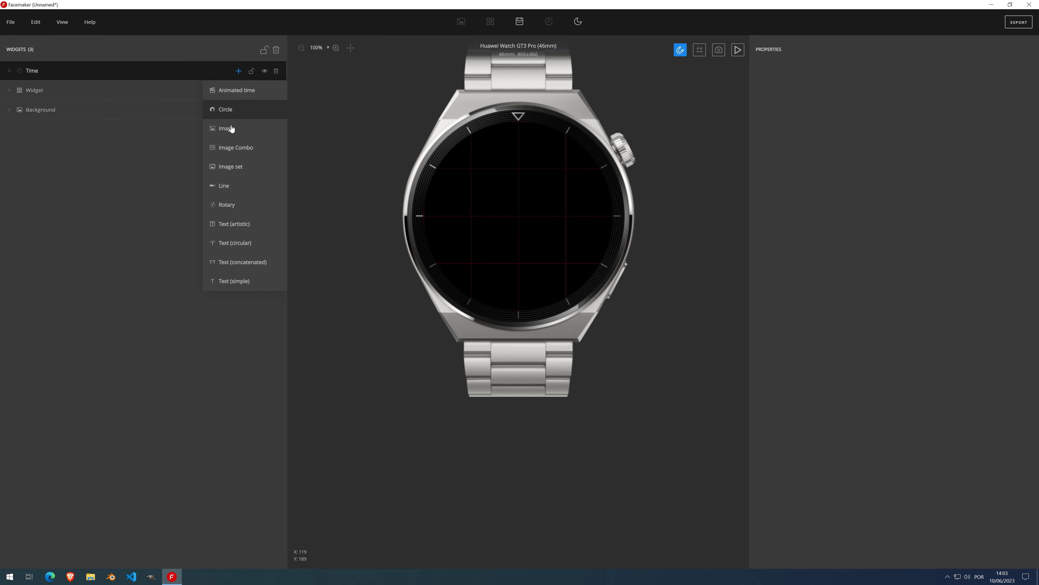
left_click(242, 204)
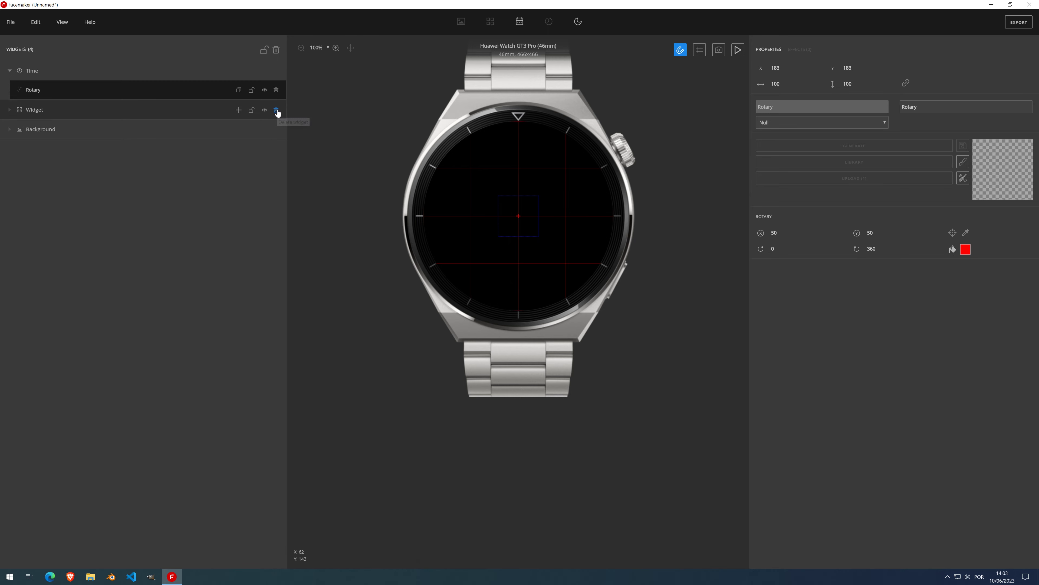
- Remove the old Widget group and Background, link the Rotary to Seconds, and generate its hand
left_click(276, 111)
left_click(276, 111)
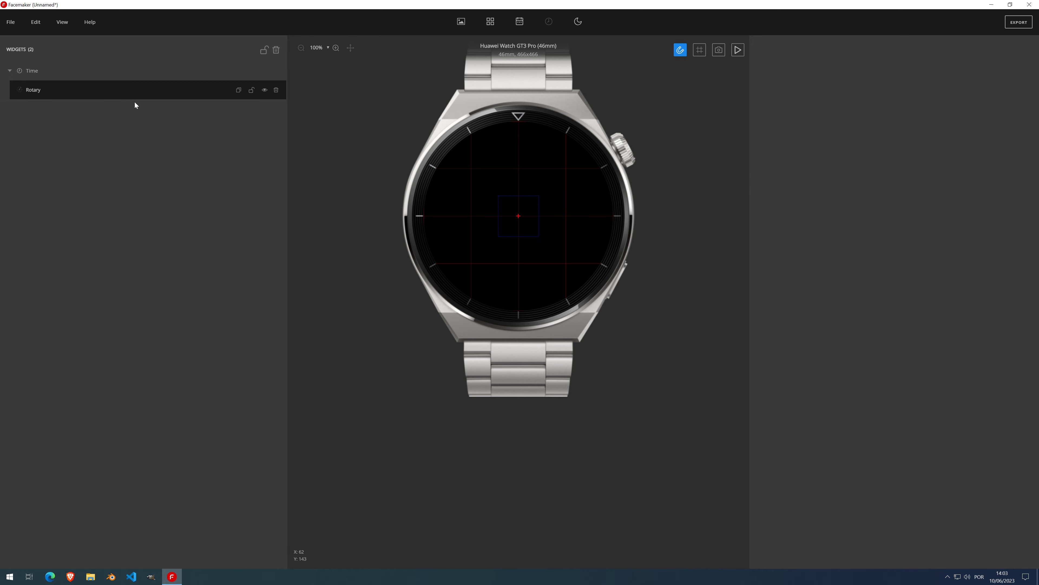
left_click(115, 96)
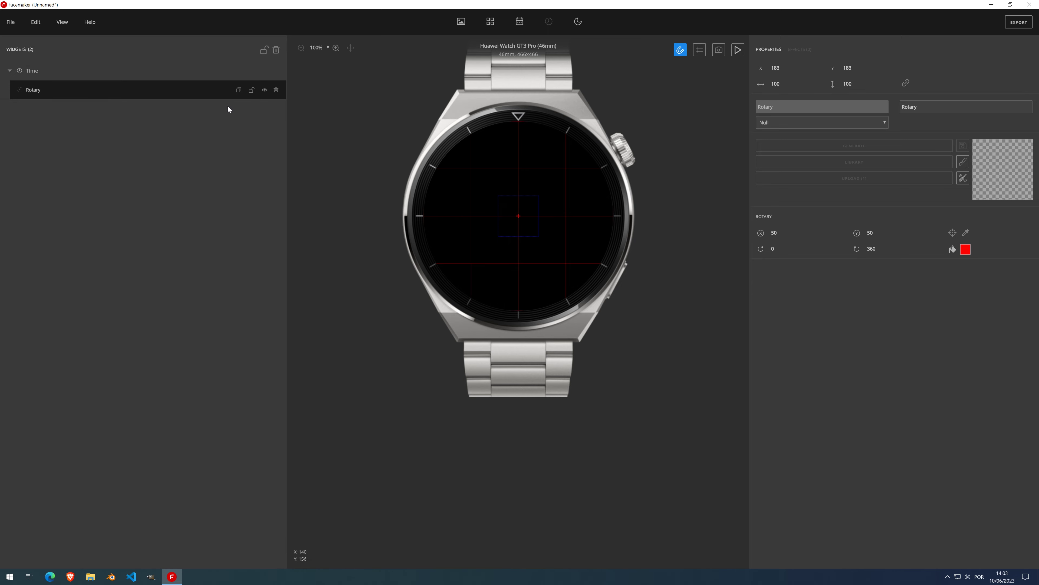
left_click(814, 127)
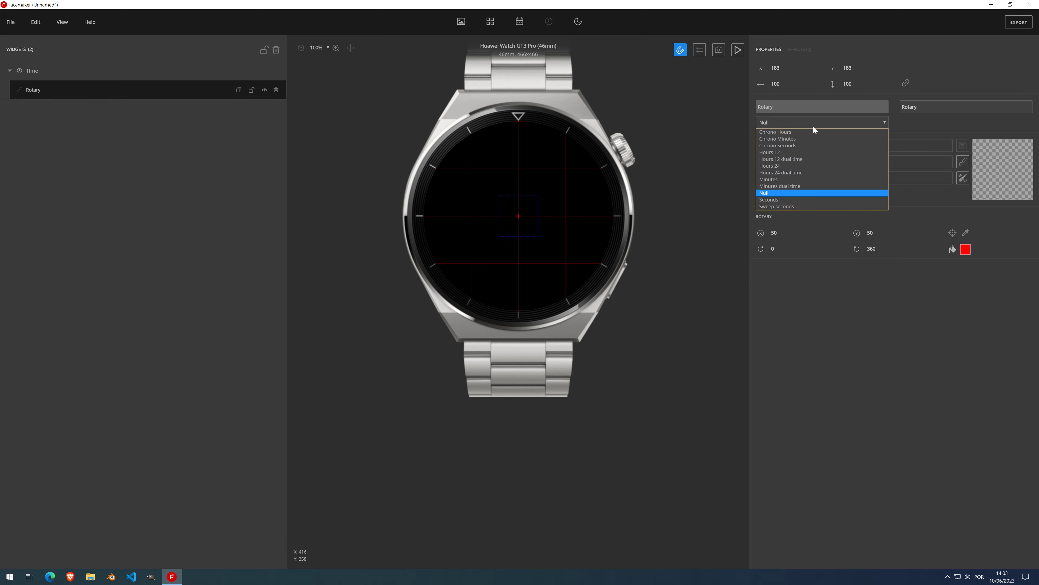
left_click(797, 200)
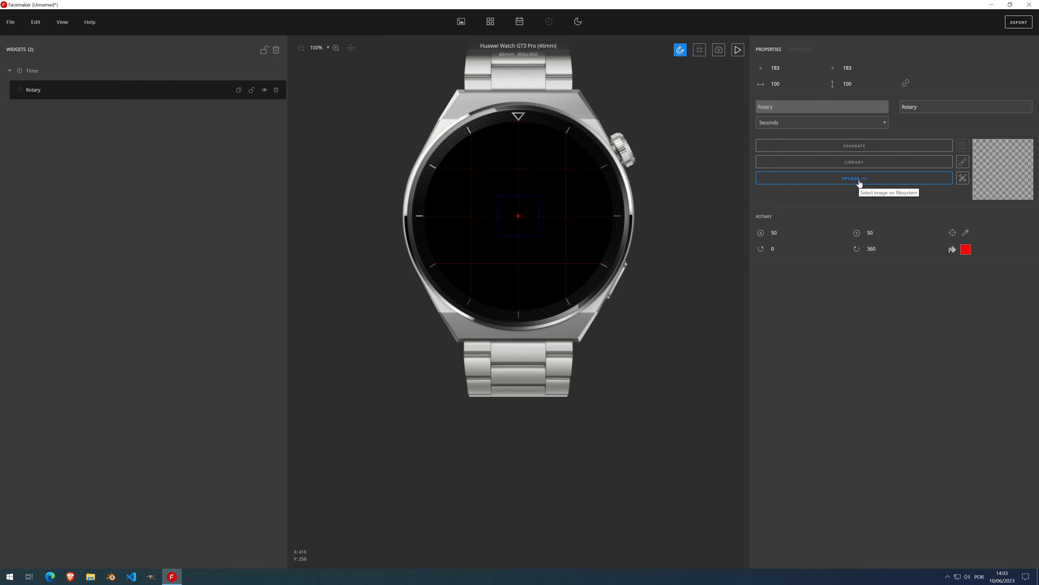
left_click(864, 148)
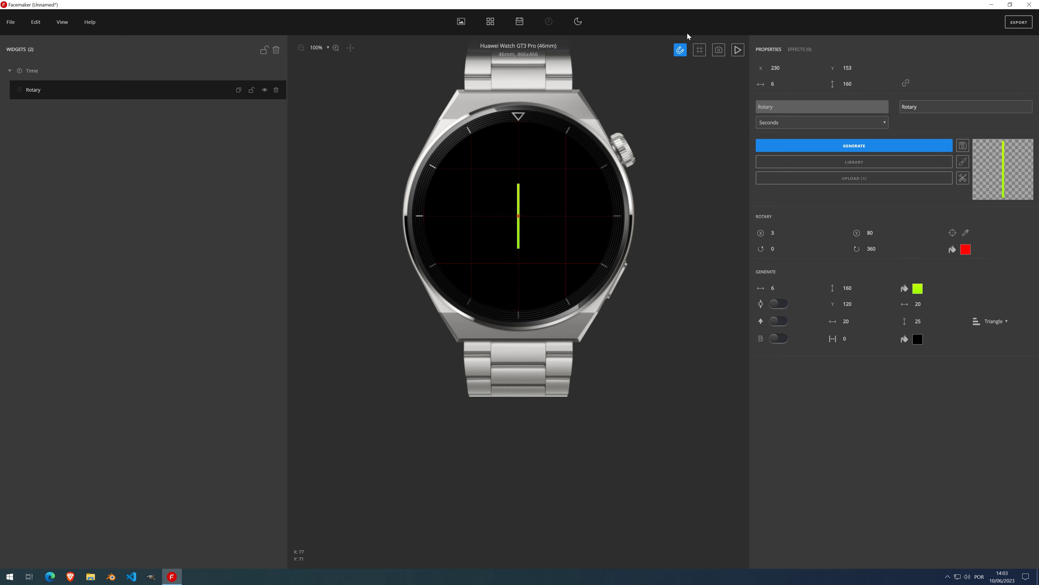
- Widen the seconds hand to 49, shift its pivot to 25, 80, and preview it rotating
left_click(858, 148)
left_click_drag(519, 215, 519, 215)
left_click(738, 51)
left_click(738, 50)
scroll(784, 288, "up", 9)
scroll(785, 287, "up", 20)
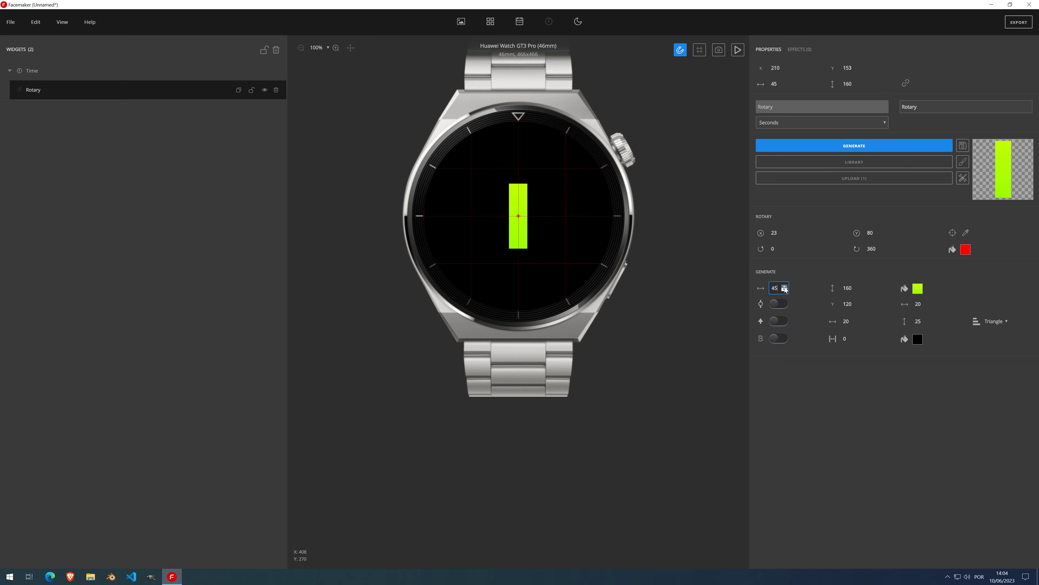
left_click(737, 51)
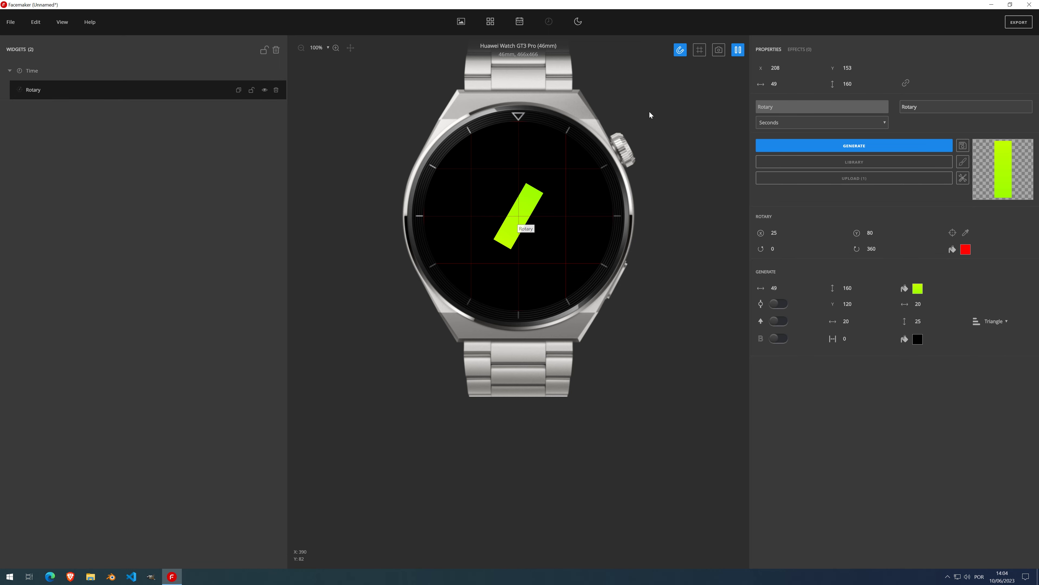
- Stop the preview and reduce the seconds hand's width from 49 to 14
left_click(738, 50)
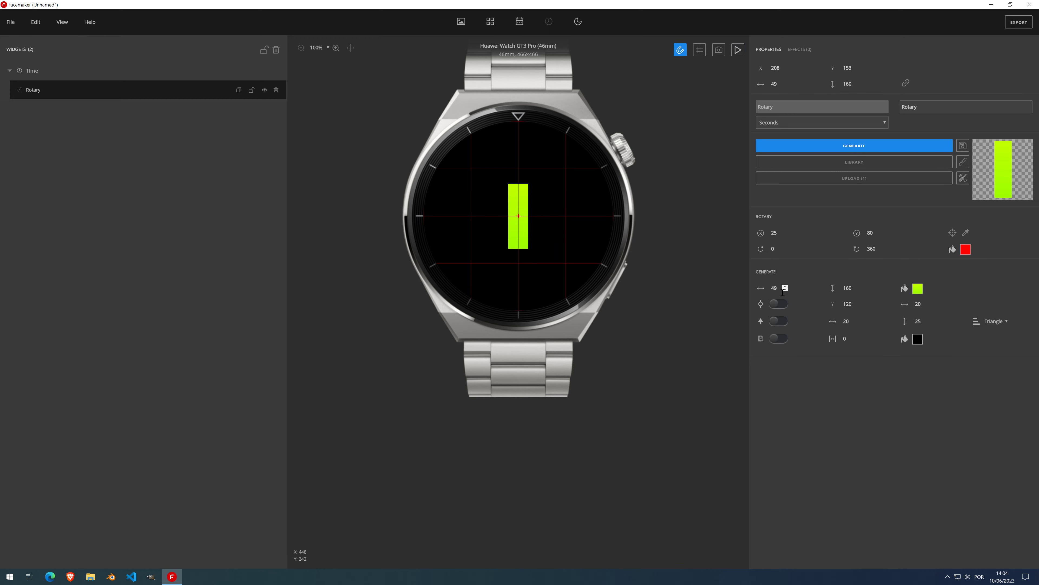
scroll(784, 289, "down", 15)
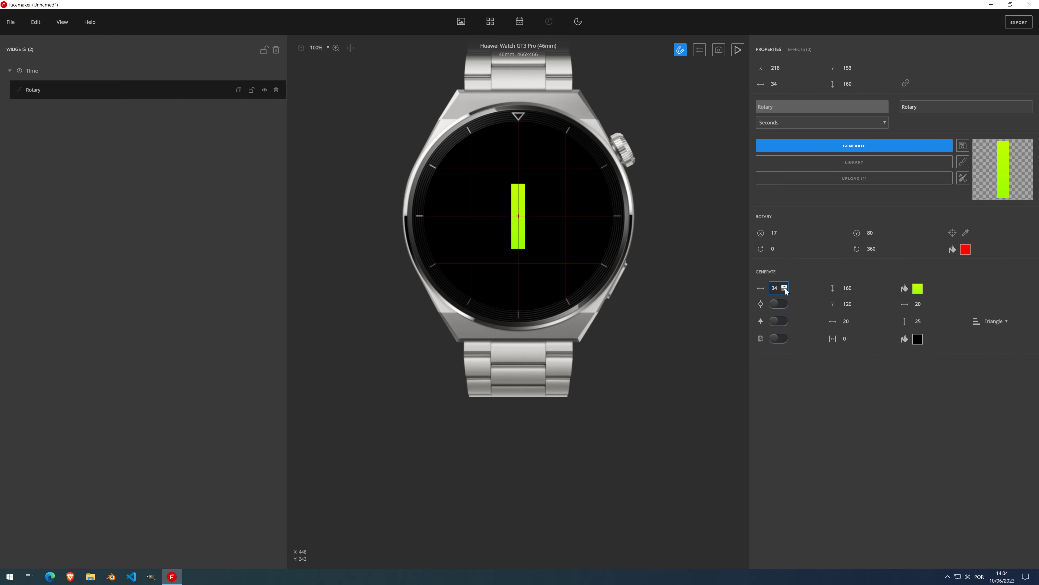
scroll(785, 290, "down", 18)
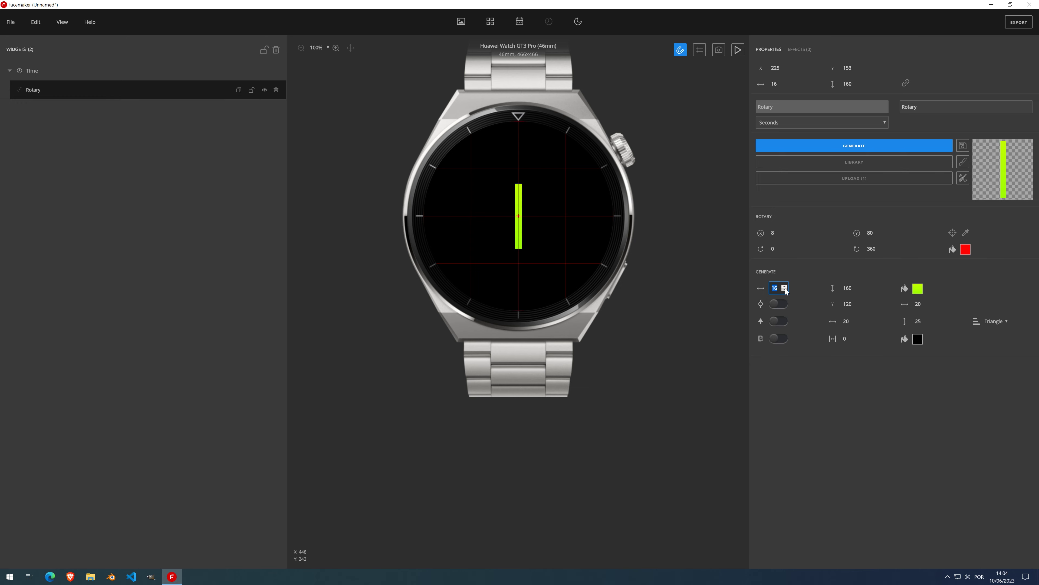
scroll(786, 290, "down", 1)
left_click(785, 289)
- Lengthen the seconds hand to 208 and enable its centre circle
left_click(856, 286)
left_click(857, 287)
left_click(857, 287)
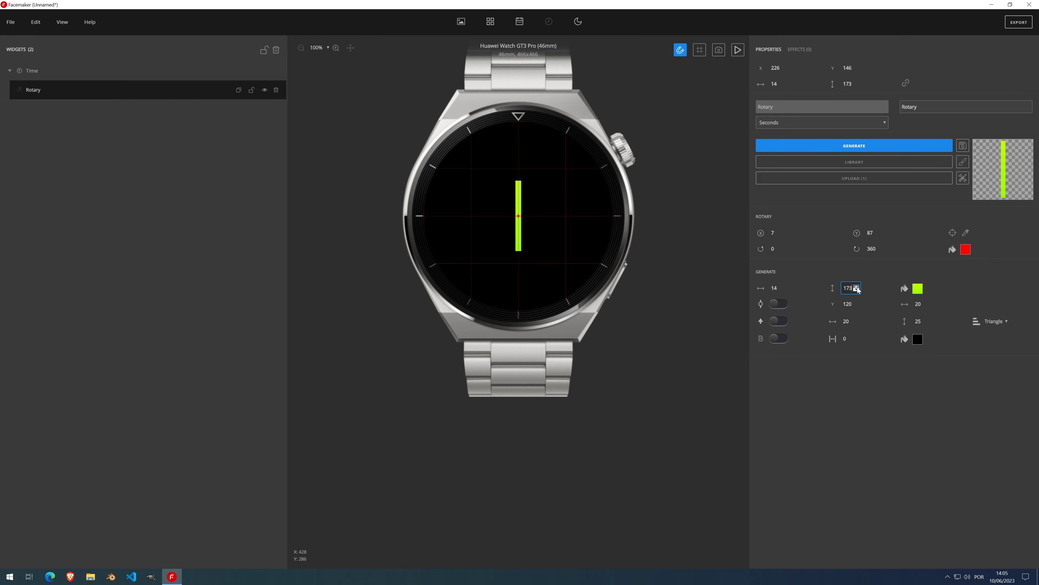
left_click(857, 287)
left_click(857, 287)
left_click(778, 304)
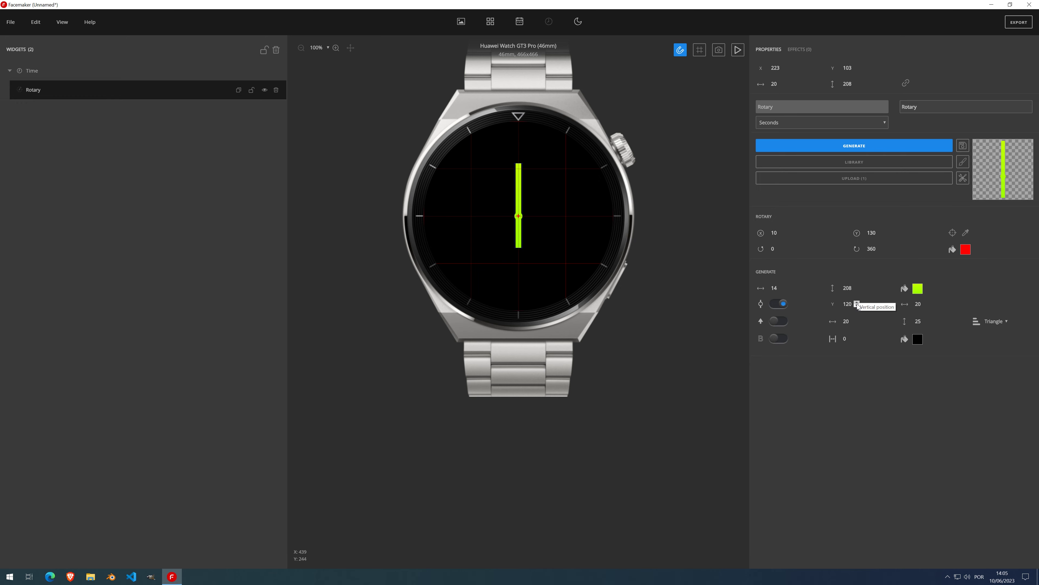
- Set Y to 170, thin the hand to 8, and enlarge the centre circle to 30
scroll(857, 303, "up", 8)
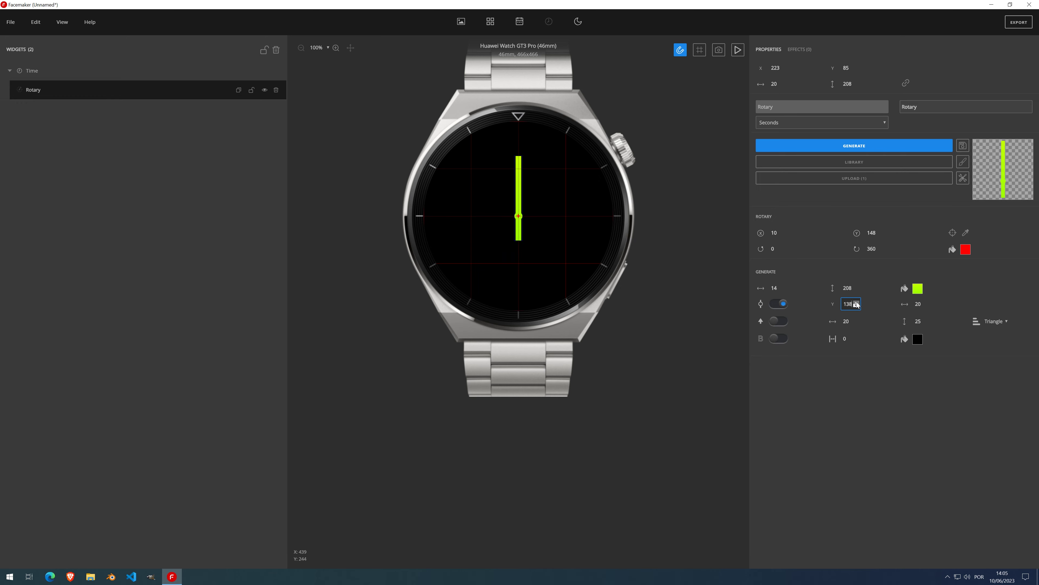
scroll(857, 304, "up", 3)
left_click(856, 306)
left_click(785, 289)
left_click(786, 289)
left_click(786, 289)
left_click(785, 289)
left_click(786, 289)
left_click(785, 289)
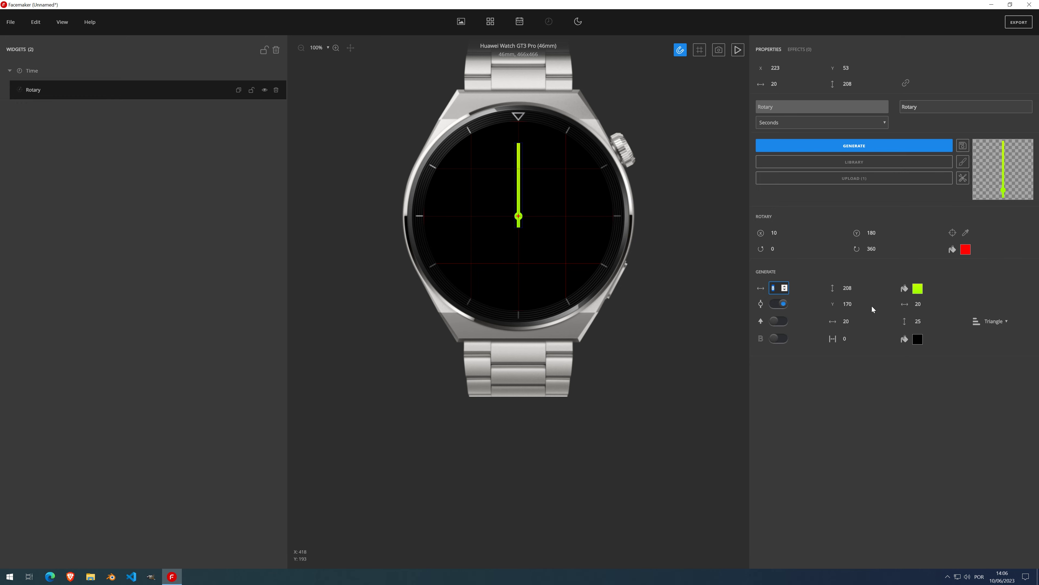
left_click(930, 302)
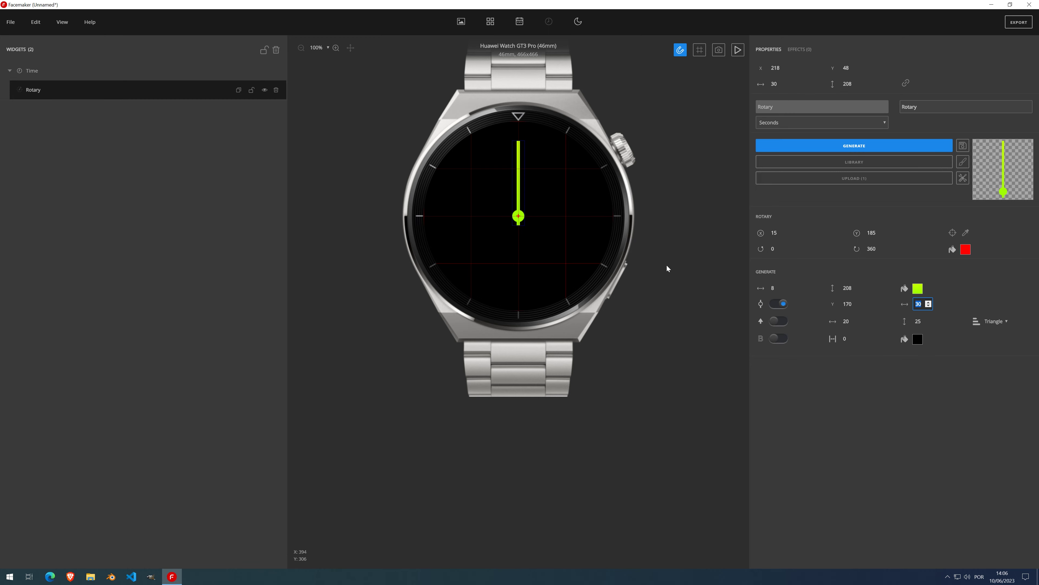
- Set the hand's vertical position to 151
left_click(857, 307)
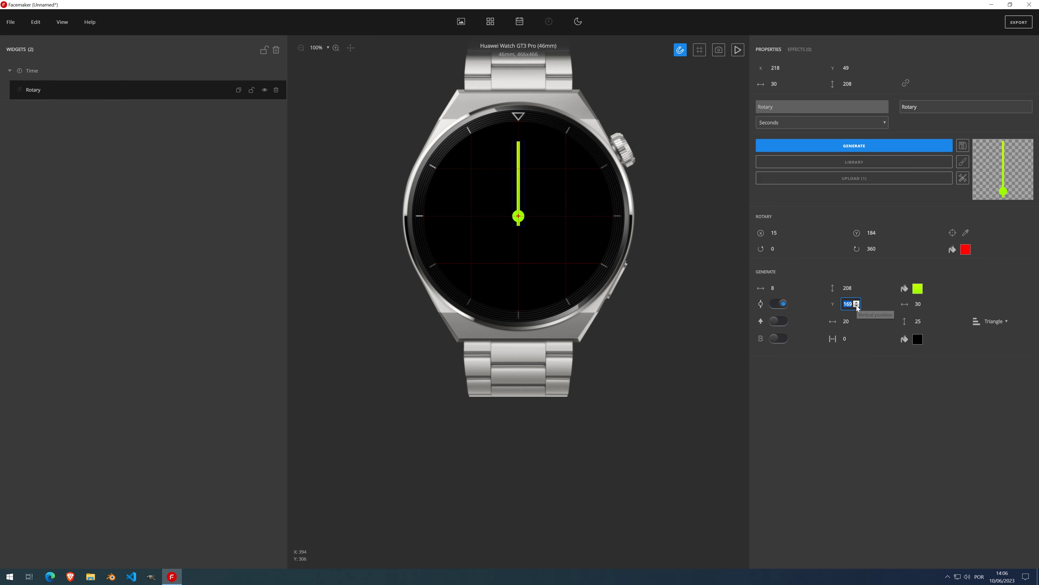
left_click(856, 307)
left_click(857, 307)
left_click(856, 306)
left_click(856, 306)
left_click(856, 306)
left_click(856, 306)
left_click(857, 306)
left_click(856, 306)
left_click(856, 306)
left_click(856, 306)
left_click(857, 306)
left_click(857, 306)
left_click(856, 306)
left_click(857, 306)
left_click(856, 306)
left_click(856, 306)
left_click(856, 306)
left_click(857, 303)
left_click(857, 303)
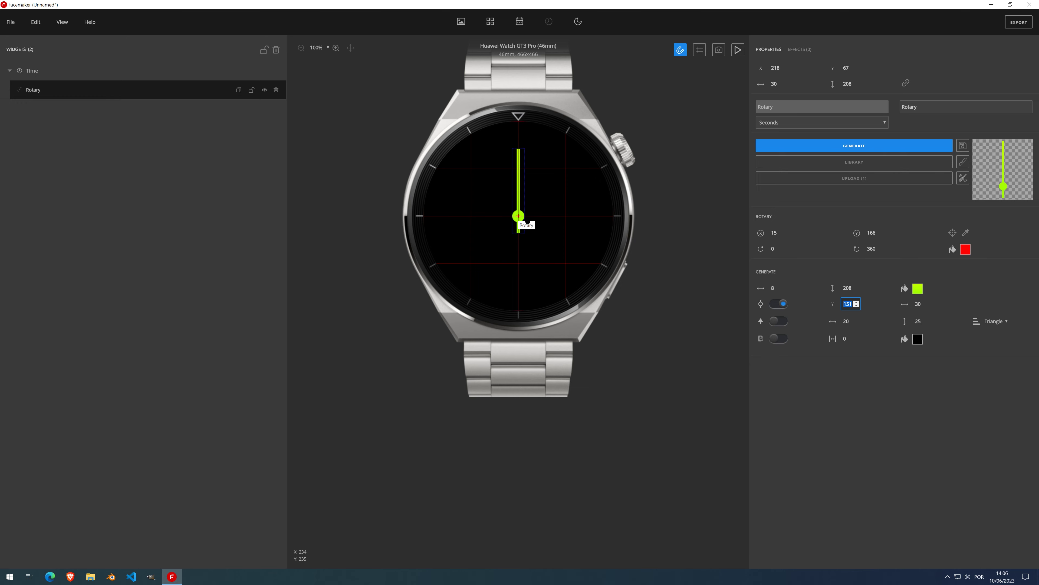
left_click(892, 435)
- Enable a Round tip on the seconds hand and narrow it to 8
left_click(778, 324)
scroll(531, 160, "up", 3)
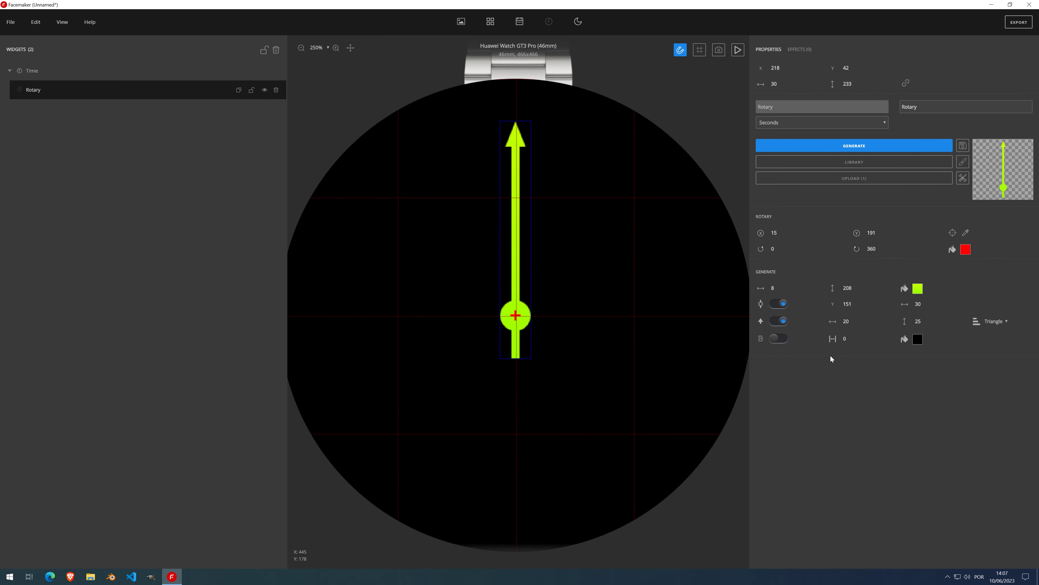
left_click(994, 322)
left_click(995, 339)
left_click(857, 322)
left_click(857, 323)
left_click(858, 323)
left_click(857, 323)
left_click(857, 323)
left_click(857, 323)
left_click(857, 323)
left_click(857, 323)
left_click(857, 322)
left_click(857, 322)
left_click(857, 324)
- Switch the tip to Flat, widen it to 24 and stretch its height to 56
left_click(1005, 321)
left_click(855, 319)
left_click(858, 319)
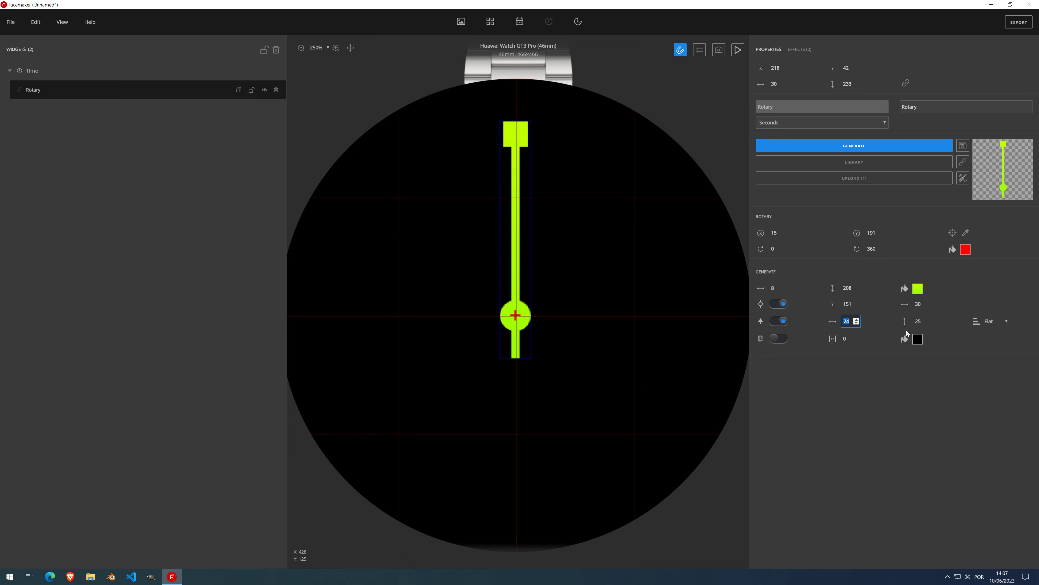
left_click(928, 320)
left_click_drag(928, 321, 928, 321)
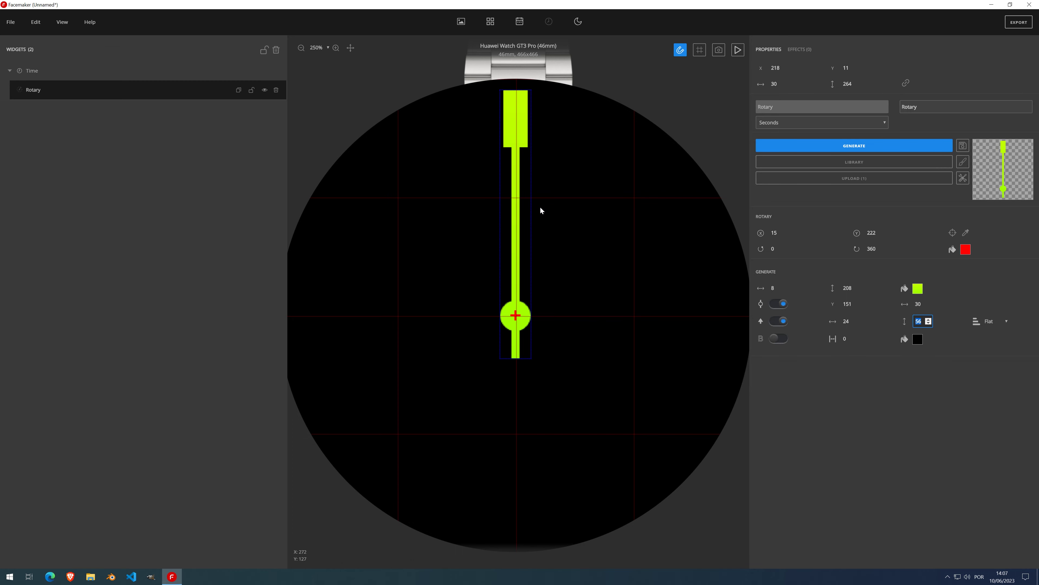
- Change the tip shape to Triangle and narrow it to 8 wide
left_click(1002, 322)
left_click(1001, 332)
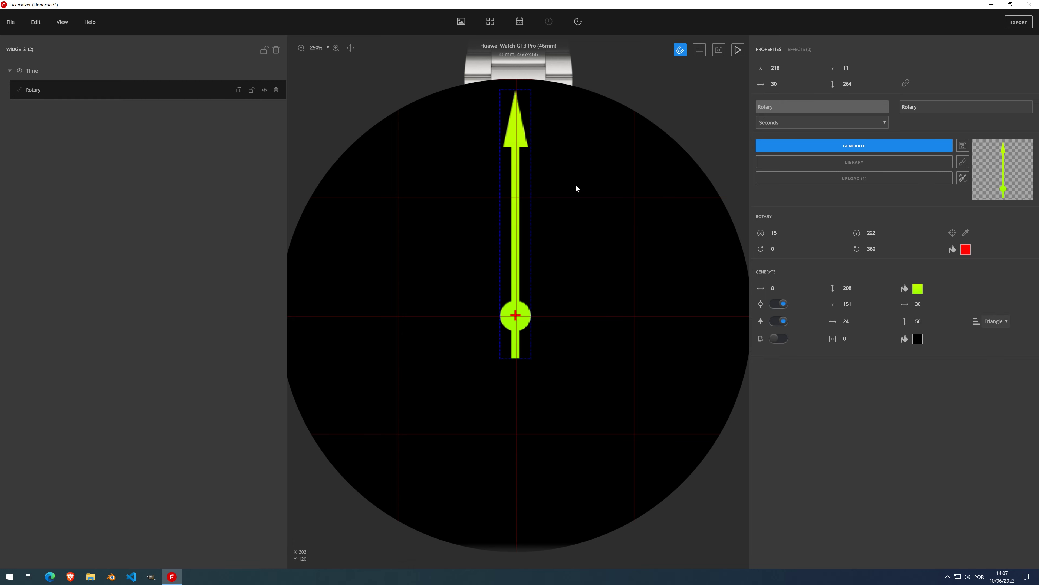
left_click(857, 324)
left_click(857, 324)
left_click(857, 324)
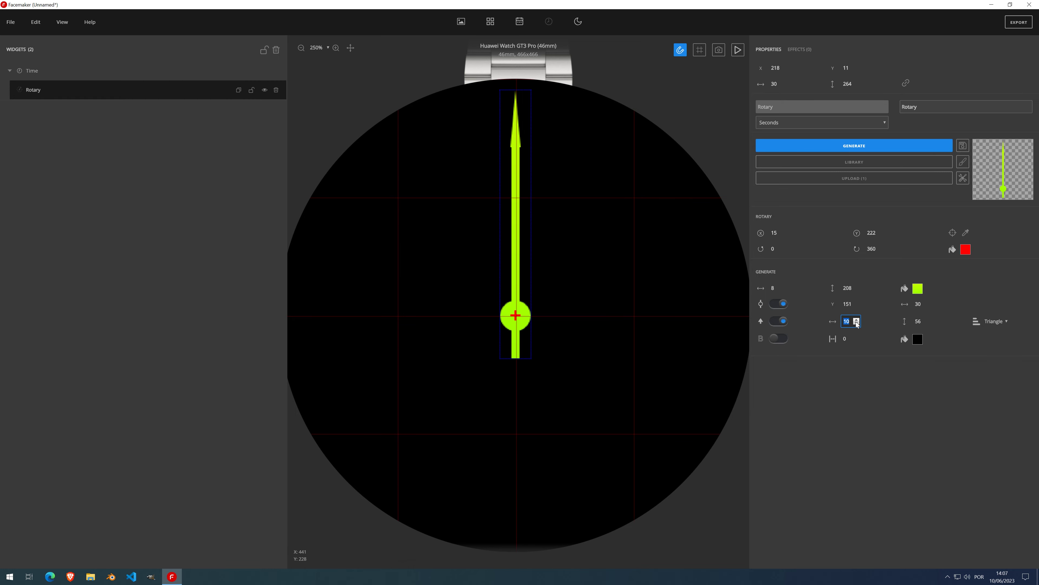
left_click(857, 324)
left_click(857, 324)
scroll(542, 237, "down", 5)
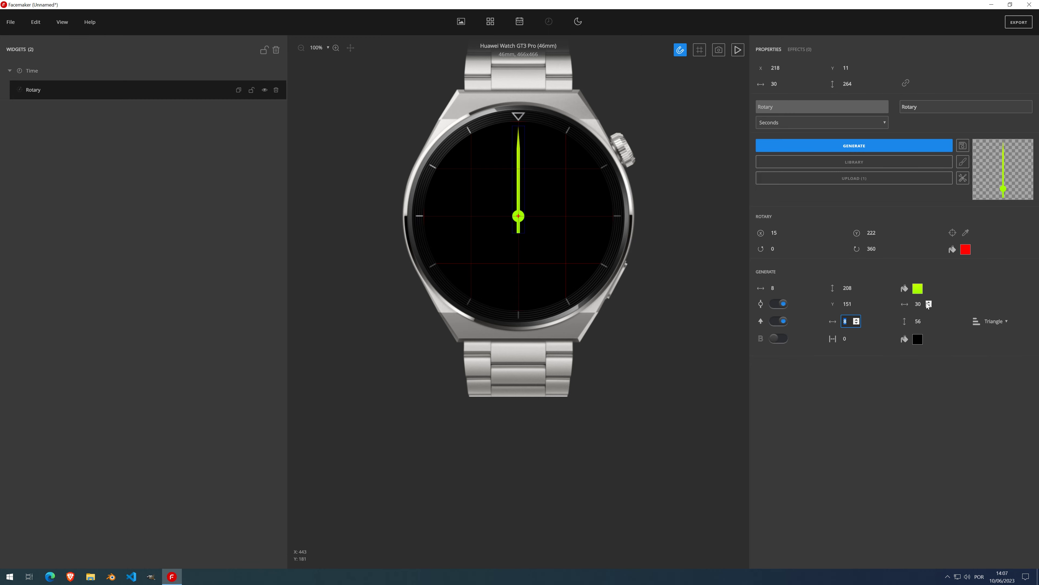
- Reduce the arrowhead width from 30 to 8 to match the shaft
scroll(929, 305, "down", 5)
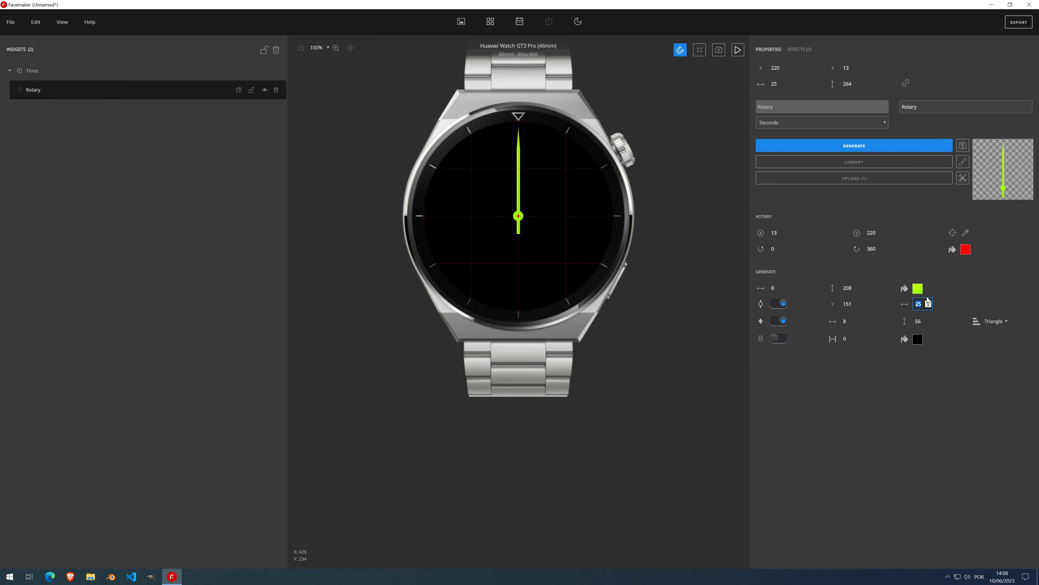
scroll(929, 307, "down", 11)
scroll(929, 308, "down", 3)
scroll(929, 308, "down", 1)
scroll(929, 307, "down", 2)
scroll(518, 218, "up", 3)
scroll(518, 218, "up", 3)
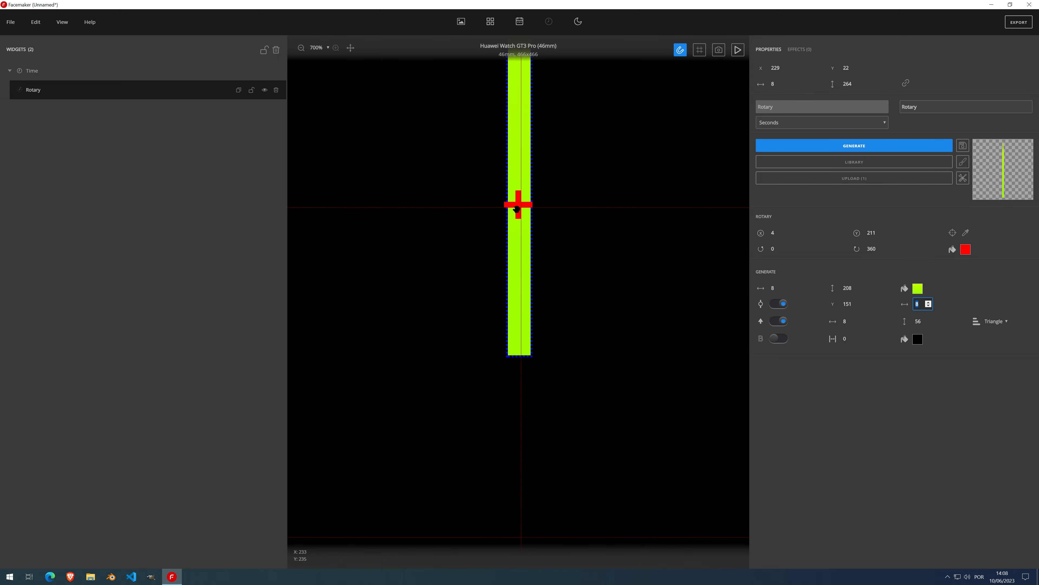
scroll(547, 198, "down", 6)
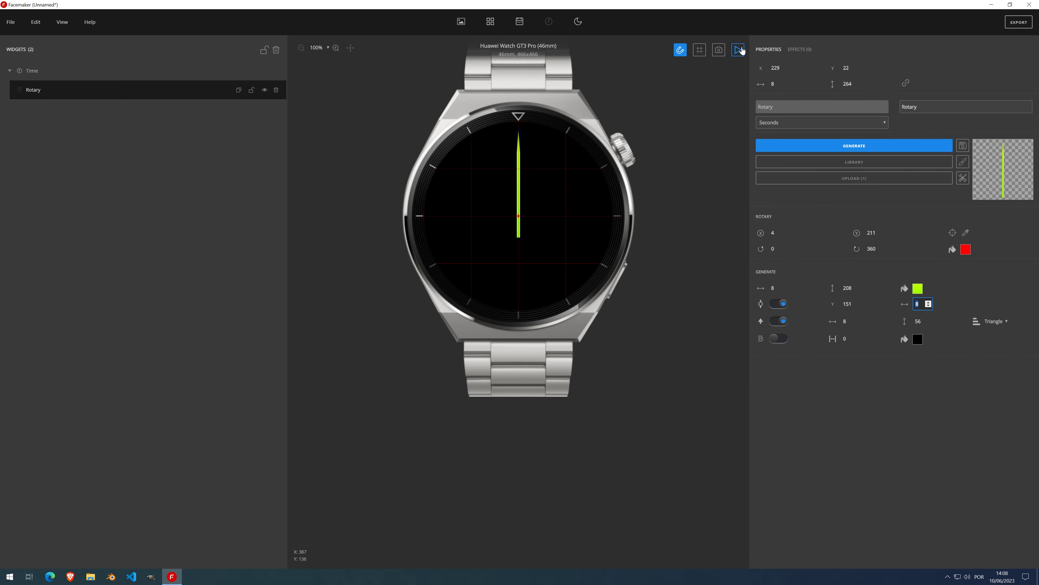
- Preview the seconds hand sweeping around the face, then stop and reset it
left_click(740, 52)
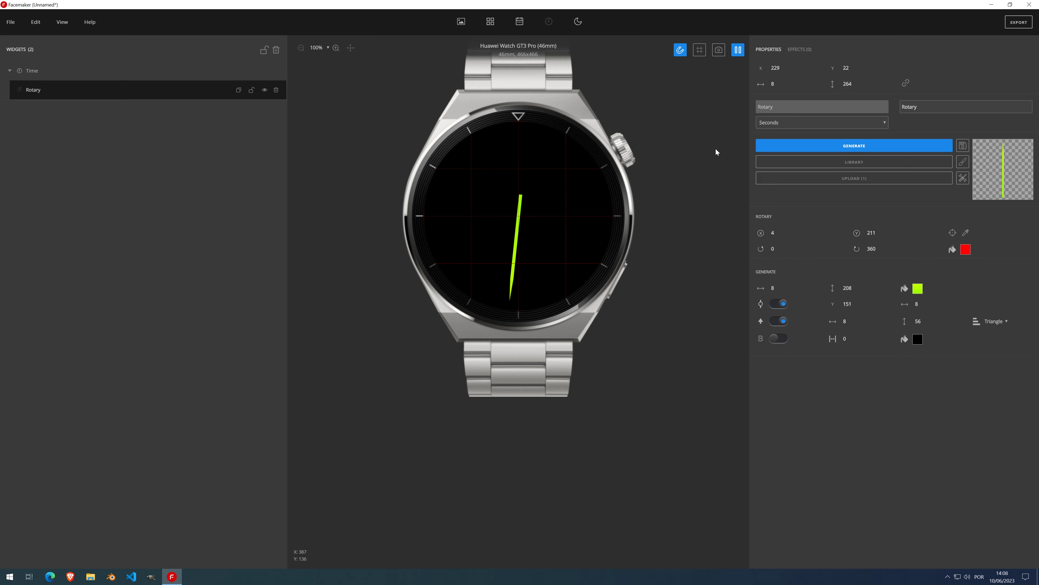
left_click(871, 149)
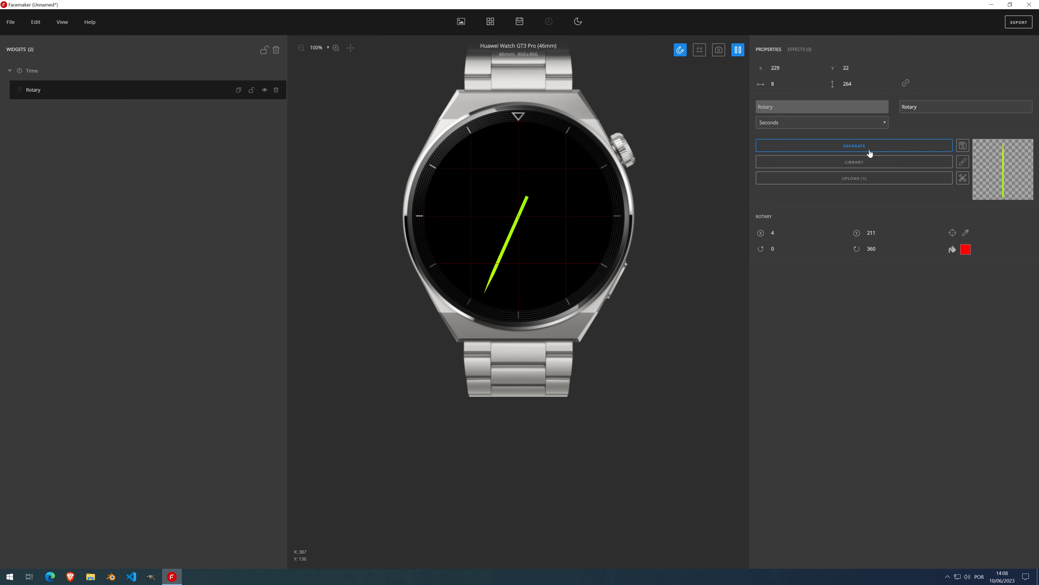
left_click(736, 54)
left_click(840, 151)
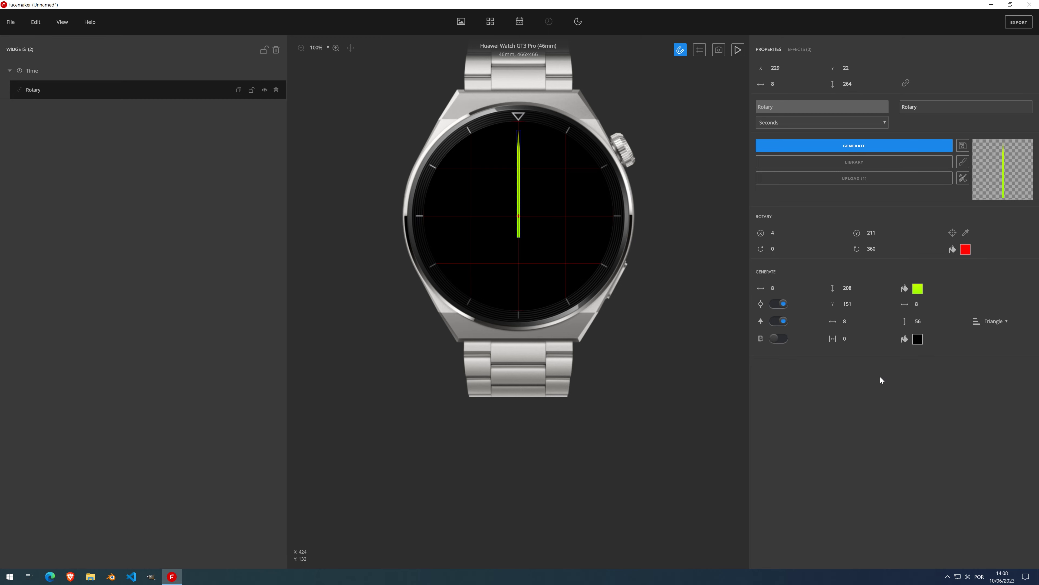
- Give the seconds hand a Round tip and turn on its border
left_click(995, 321)
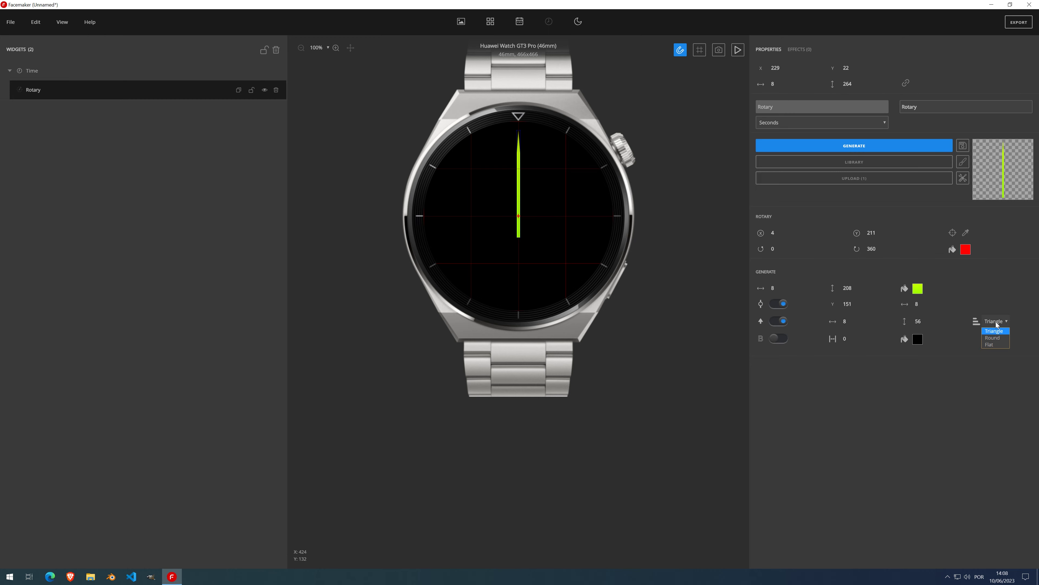
left_click(994, 338)
left_click(779, 340)
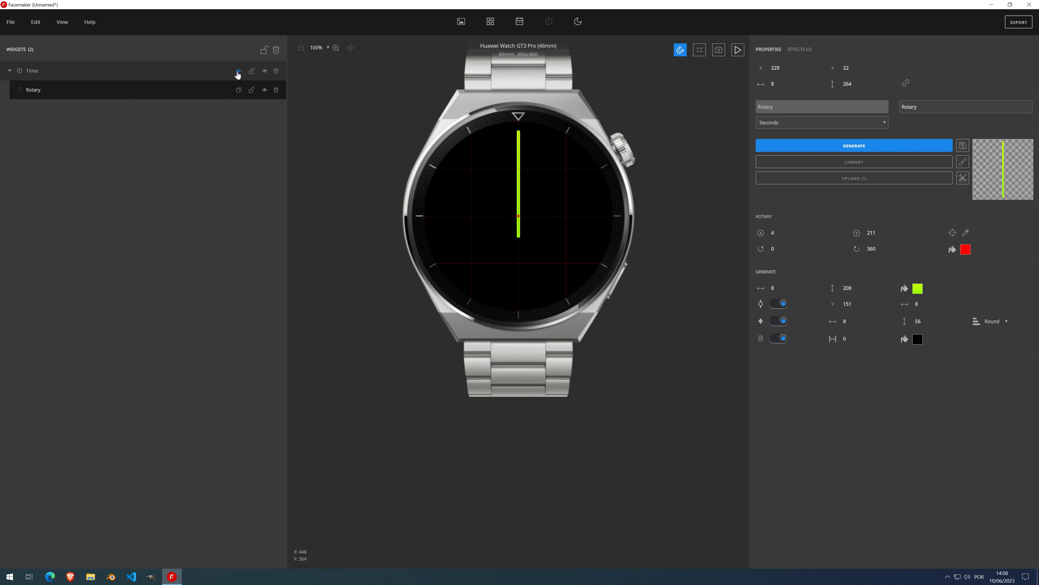
left_click(239, 72)
- Add an Image below the Rotary in Time, filled with the library's red patterned background 03
left_click(233, 135)
left_click_drag(82, 95, 93, 115)
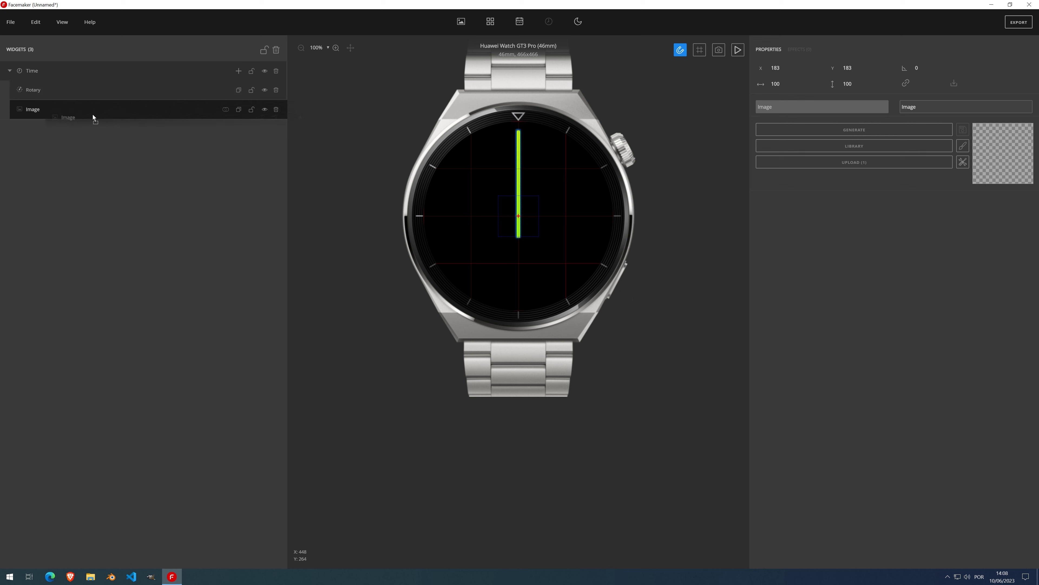
left_click(862, 147)
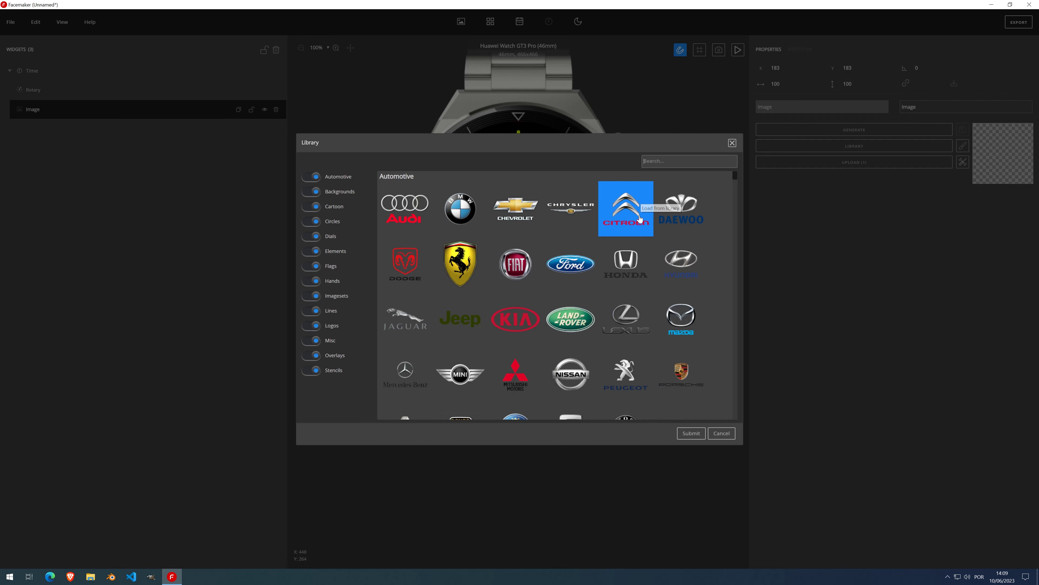
left_click(340, 192)
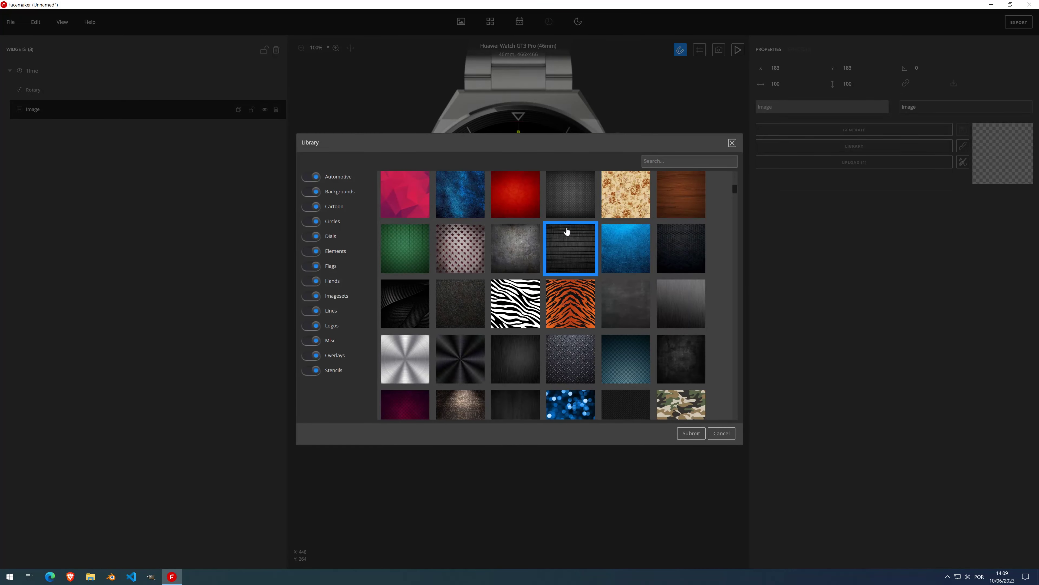
double_click(523, 201)
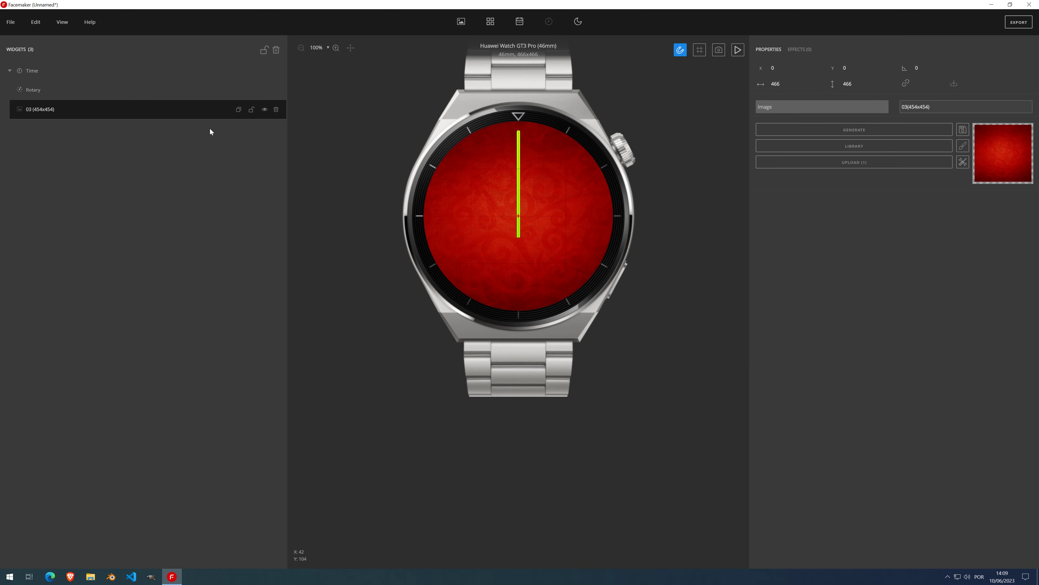
left_click(202, 91)
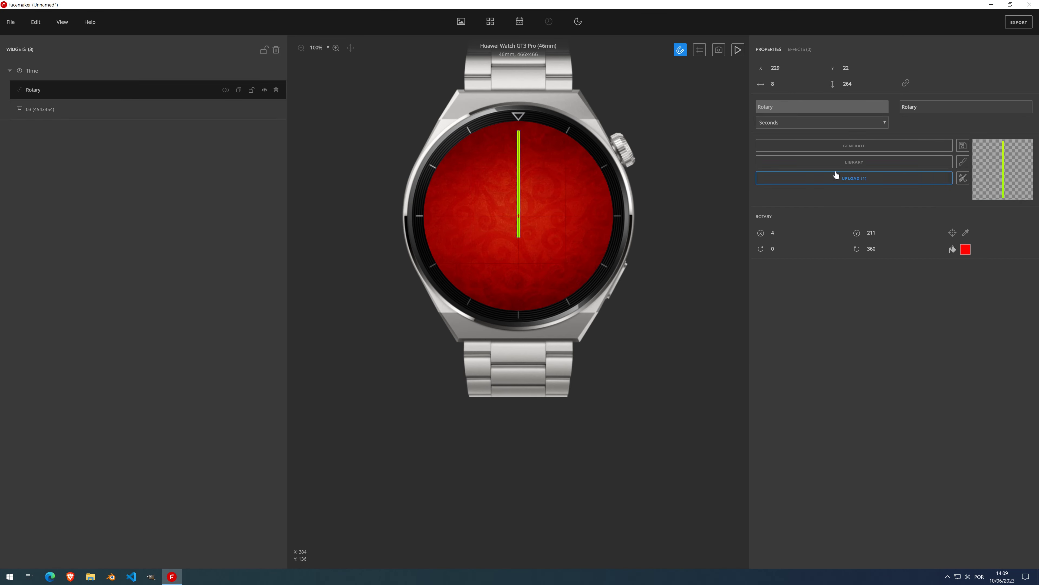
- Lock the seconds hand in place and set its border width to 1
left_click(855, 147)
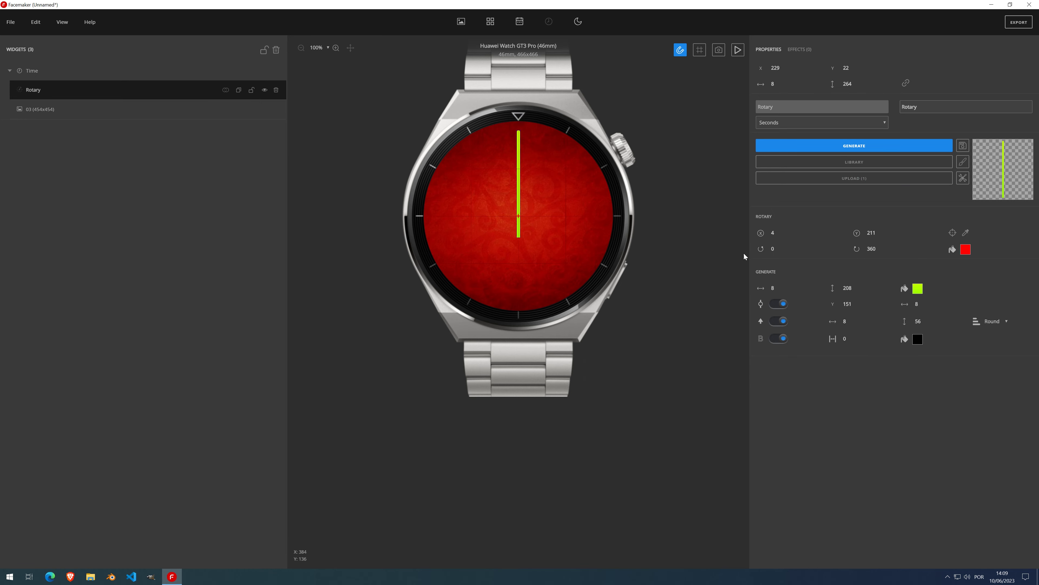
scroll(535, 191, "up", 3)
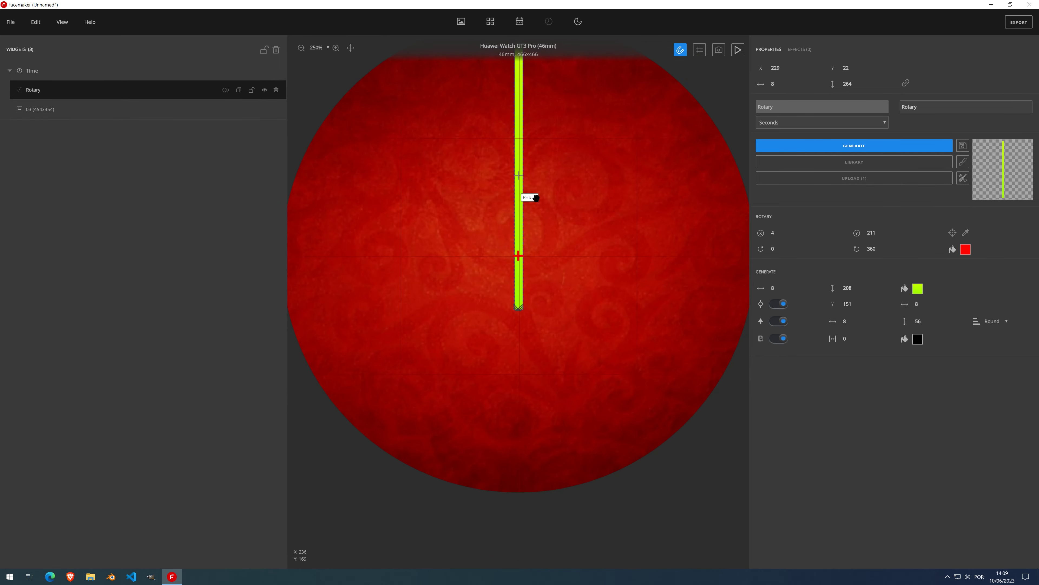
left_click(252, 90)
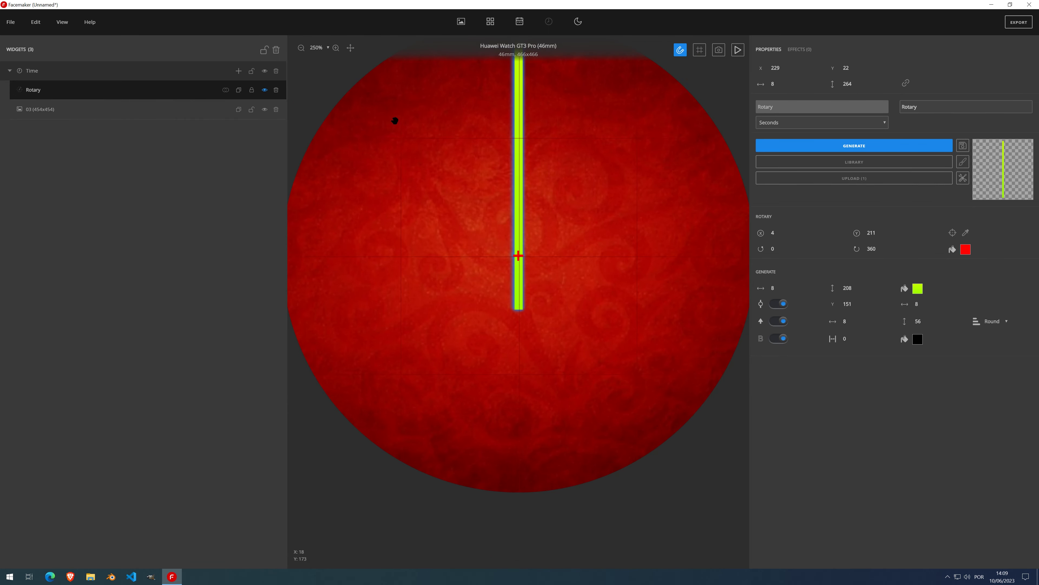
left_click(857, 339)
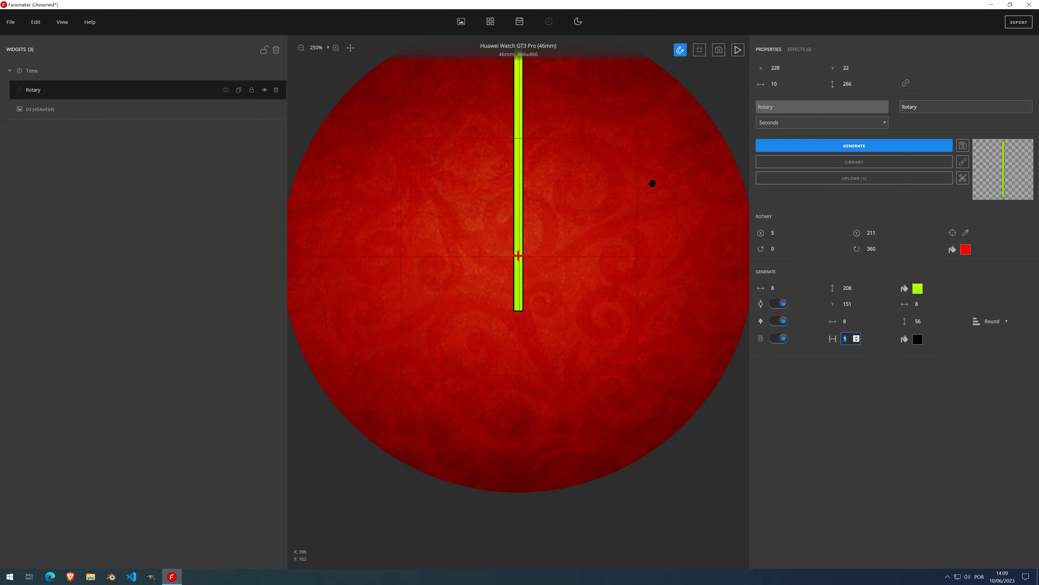
scroll(559, 189, "down", 3)
scroll(528, 182, "up", 5)
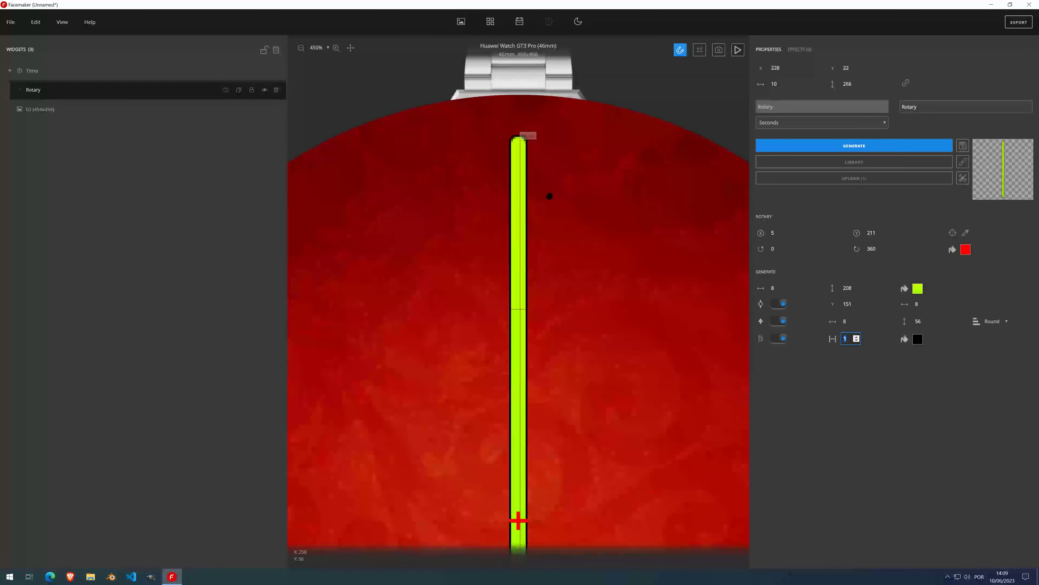
scroll(533, 213, "down", 4)
scroll(531, 202, "up", 2)
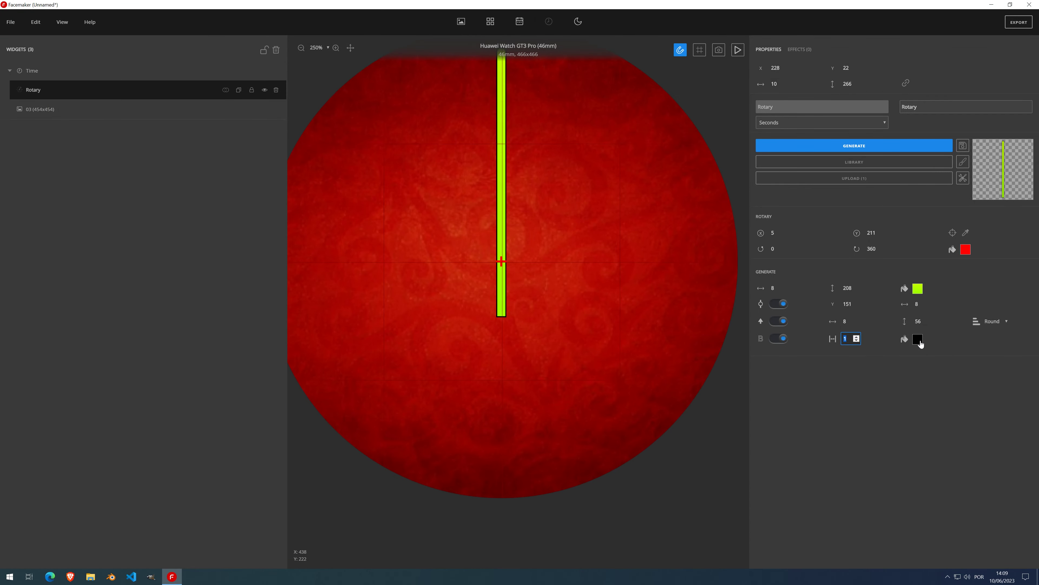
- Change the seconds hand's border colour from black to dark green #258a00
left_click(918, 338)
left_click_drag(487, 253, 175, 272)
left_click(183, 361)
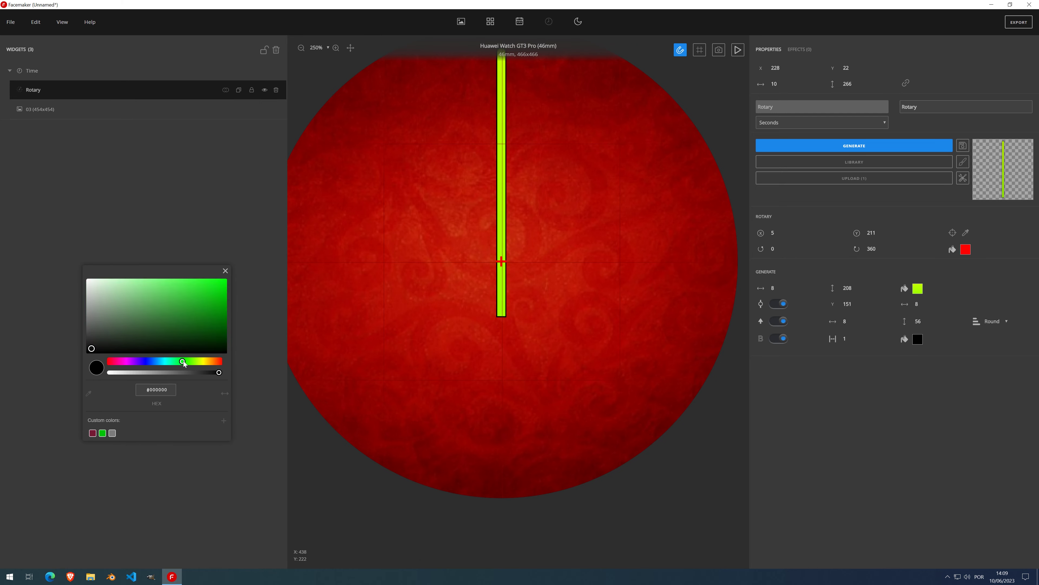
left_click_drag(184, 363, 187, 362)
mouse_move(221, 311)
left_mouse_down()
mouse_move(238, 299)
mouse_move(243, 318)
left_mouse_up()
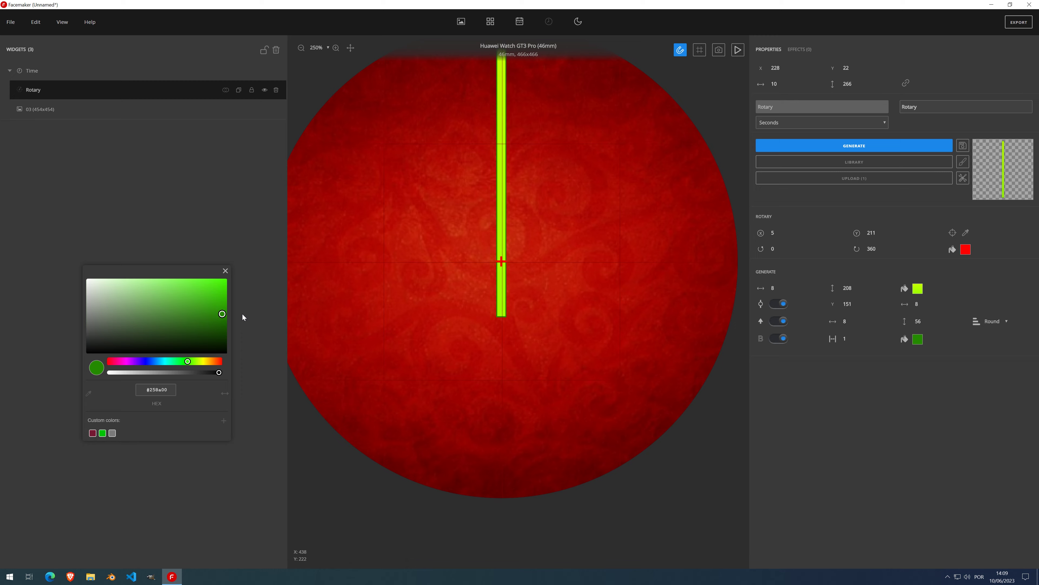
left_click(225, 271)
scroll(486, 177, "up", 3)
scroll(543, 116, "down", 4)
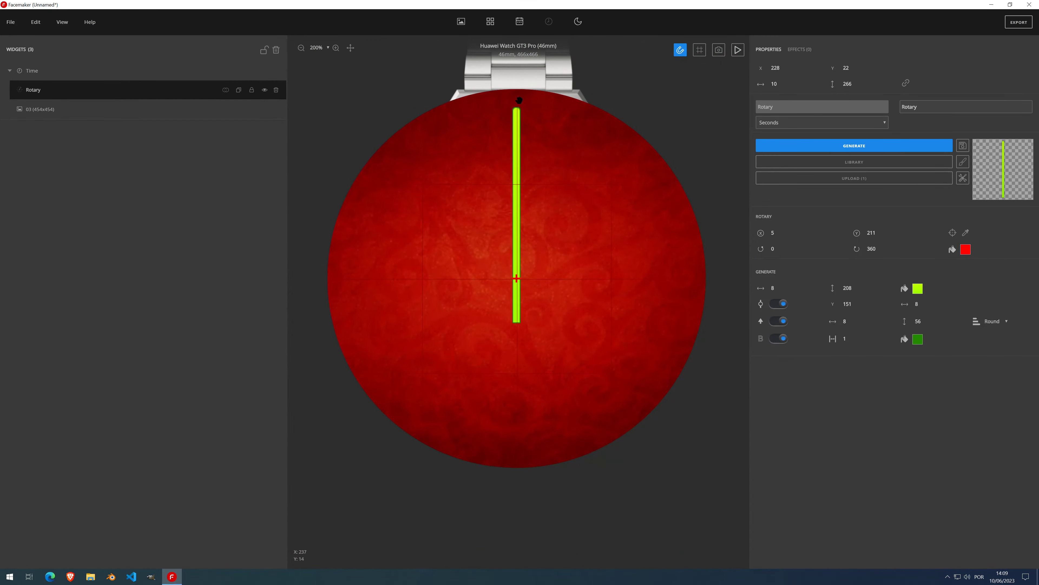
scroll(520, 106, "up", 5)
scroll(520, 204, "down", 6)
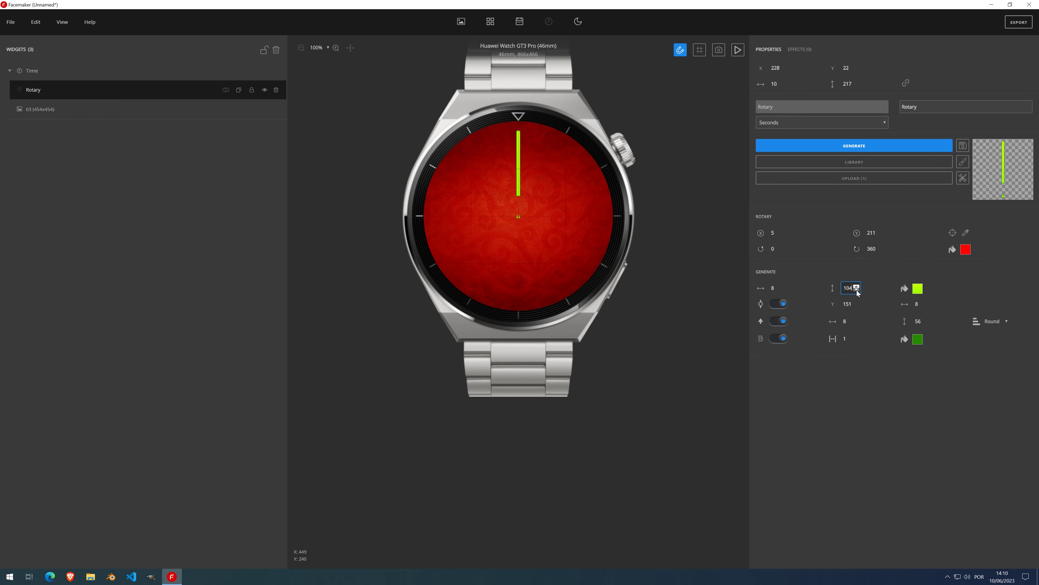
- Set the generated seconds hand height to 102 and check it in the preview
left_click(857, 290)
left_click(857, 289)
scroll(526, 195, "up", 4)
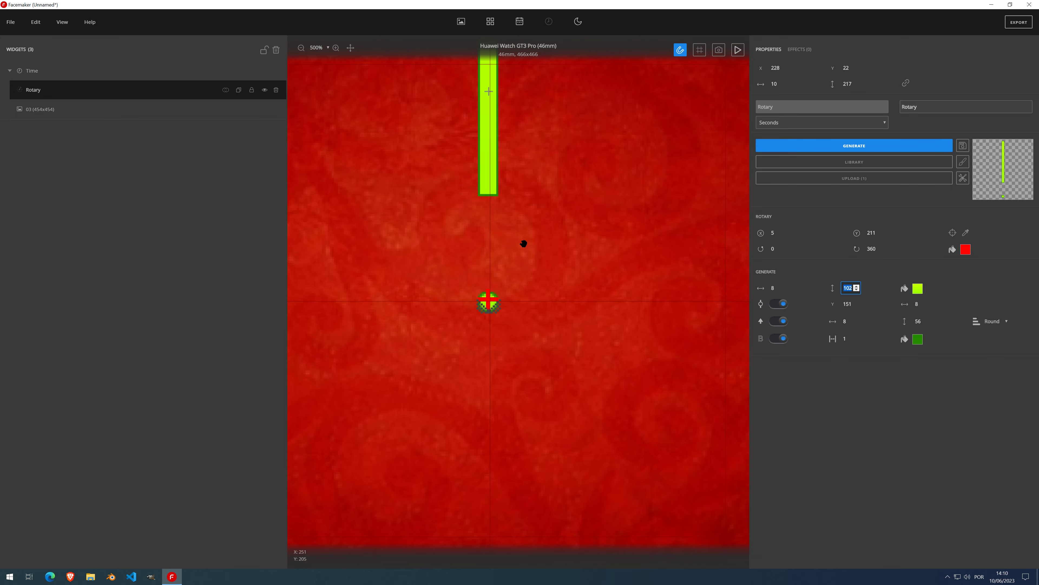
scroll(524, 244, "down", 4)
left_click(738, 50)
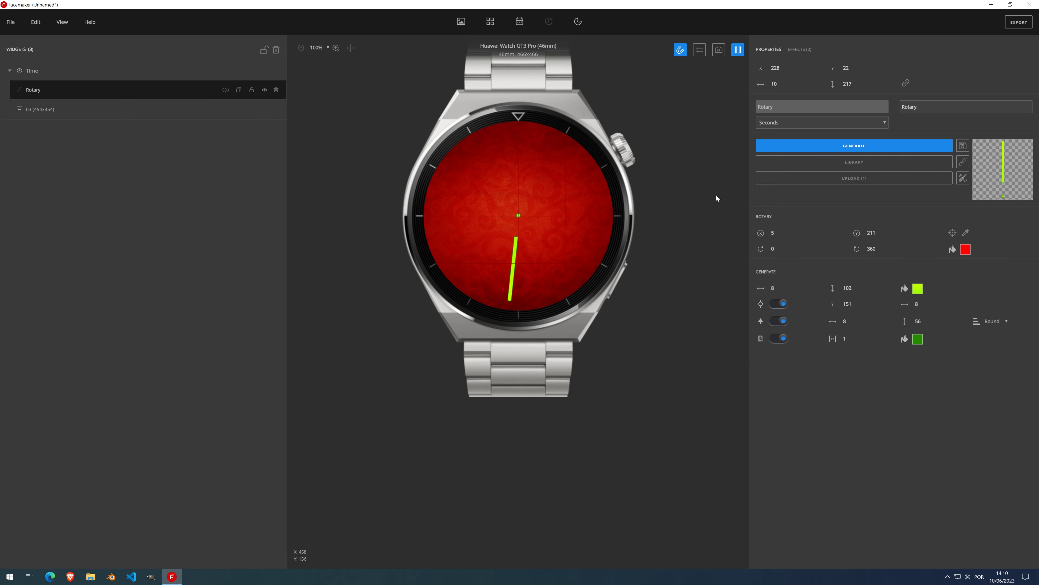
left_click(735, 54)
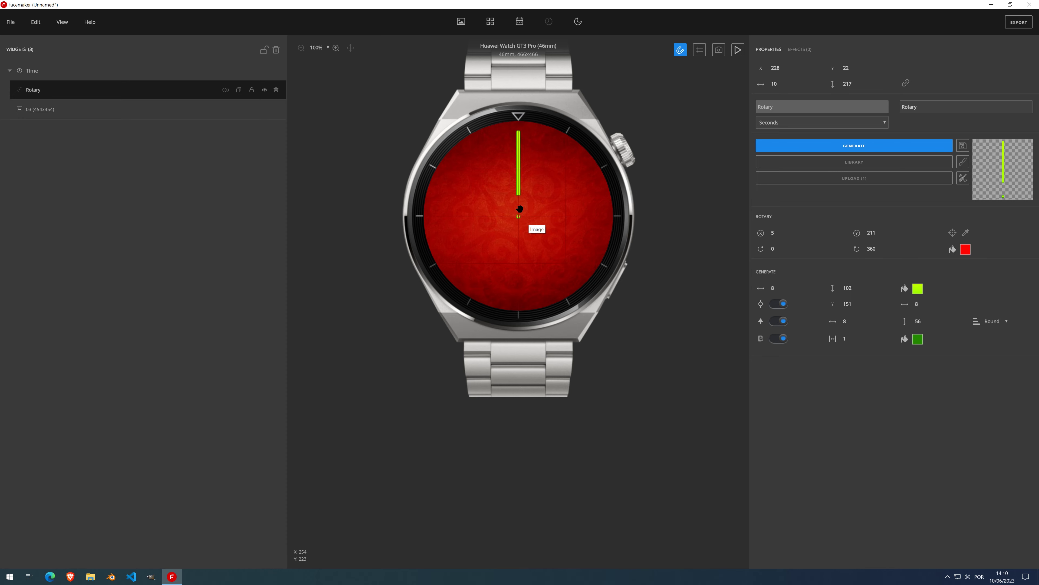
- Lower the hand's offset width from 8 to 0 and preview the rotation again
left_click(929, 306)
scroll(541, 209, "up", 4)
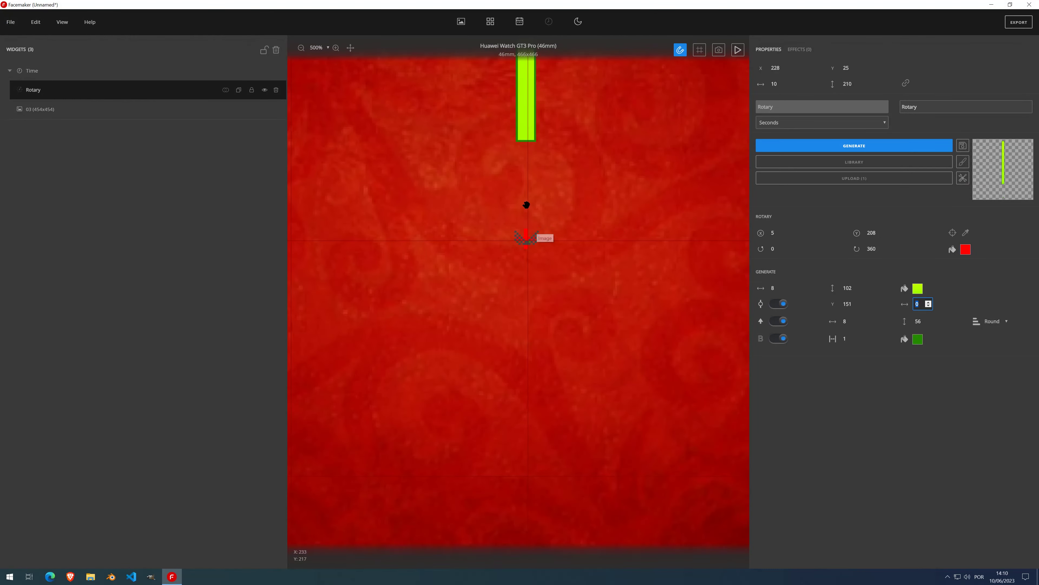
scroll(527, 207, "down", 4)
left_click(740, 52)
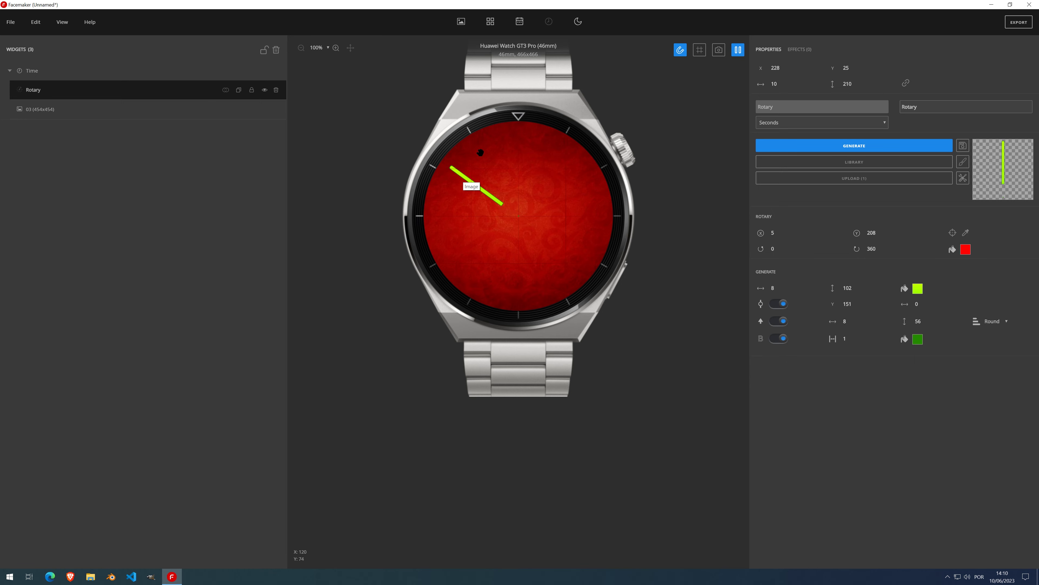
left_click(738, 50)
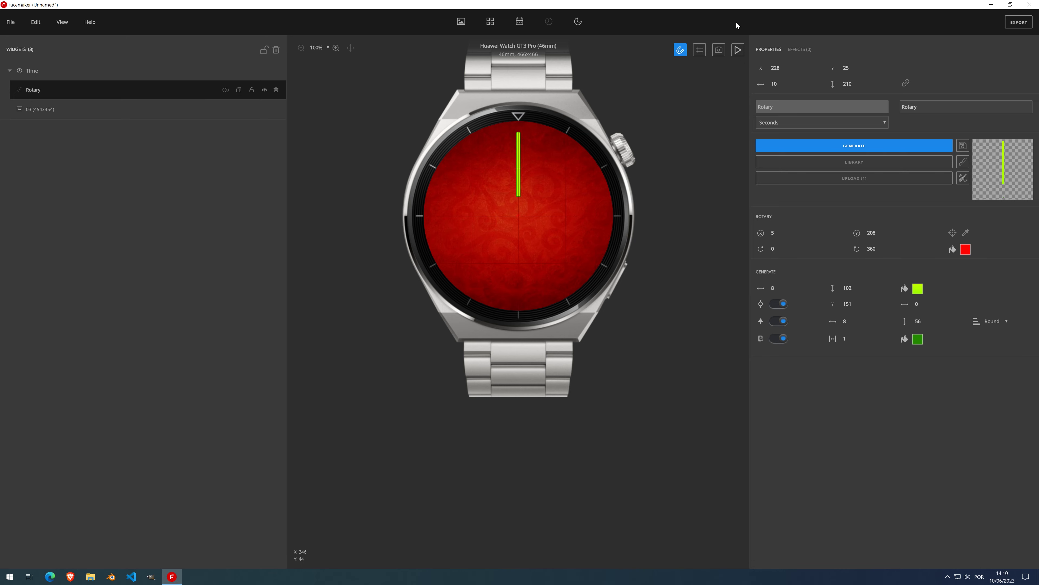
- Turn off the hand generator and move to the hand's effects settings
left_click(845, 150)
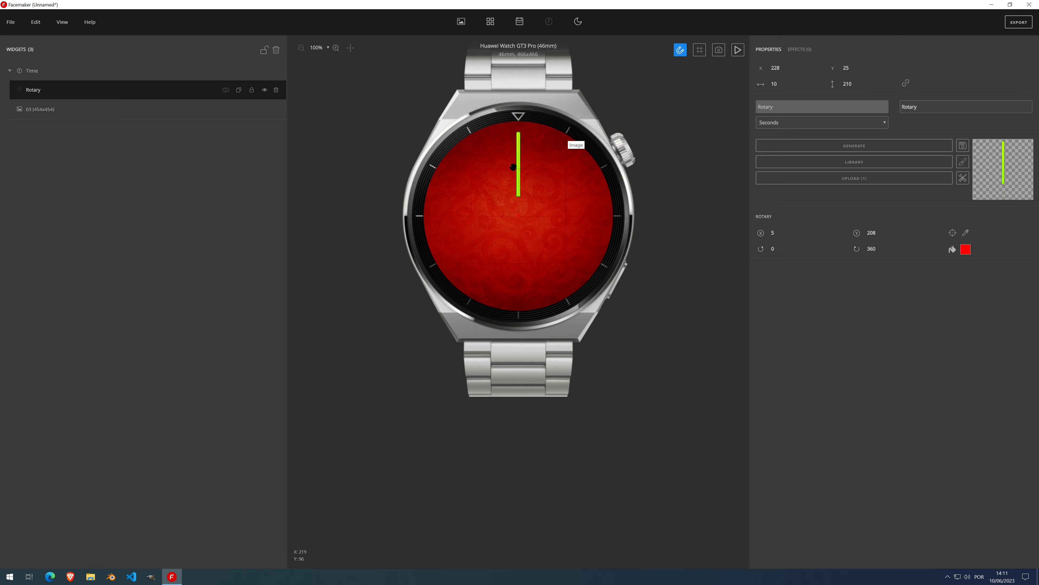
scroll(519, 141, "up", 2)
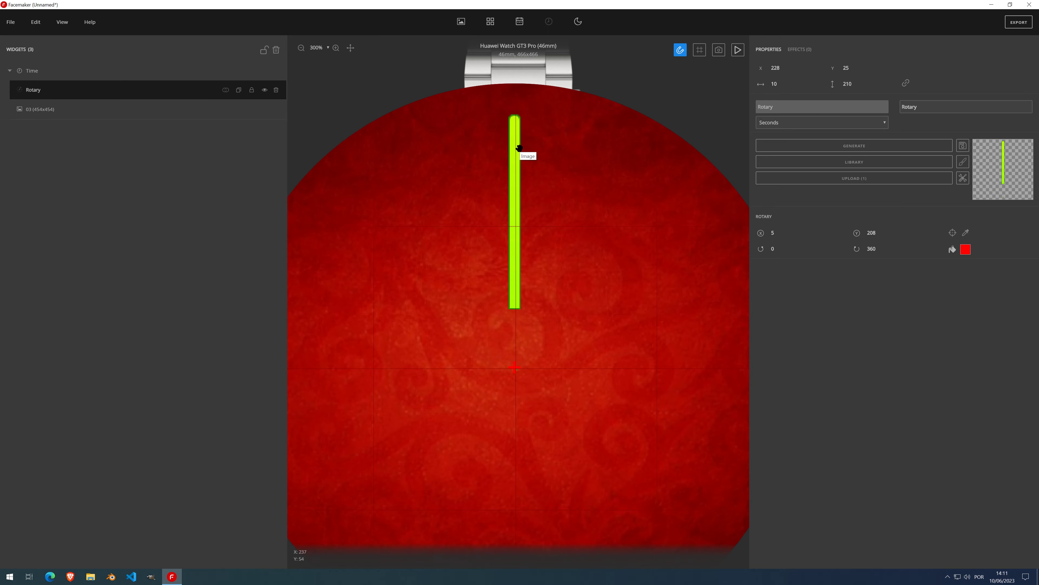
scroll(519, 145, "down", 2)
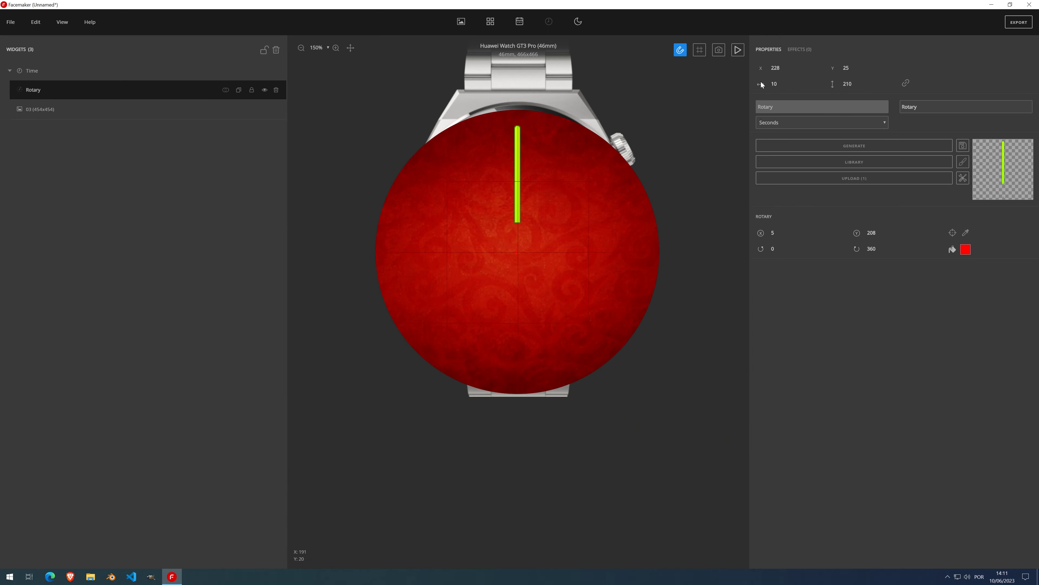
left_click(802, 50)
- Pick Gradient from the Choose effect list, turning the green seconds hand silver-grey
left_click(784, 69)
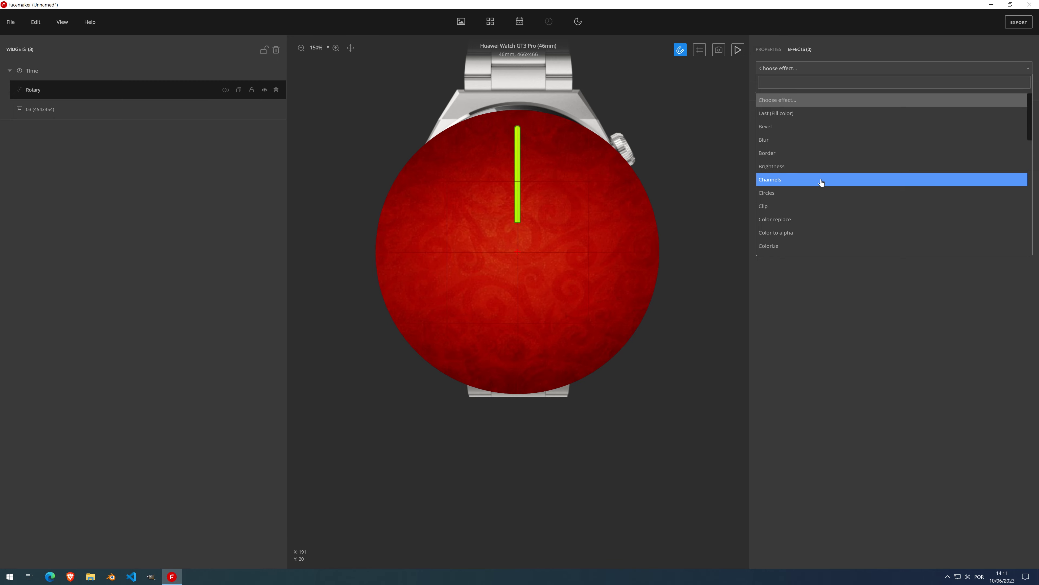
scroll(842, 199, "down", 10)
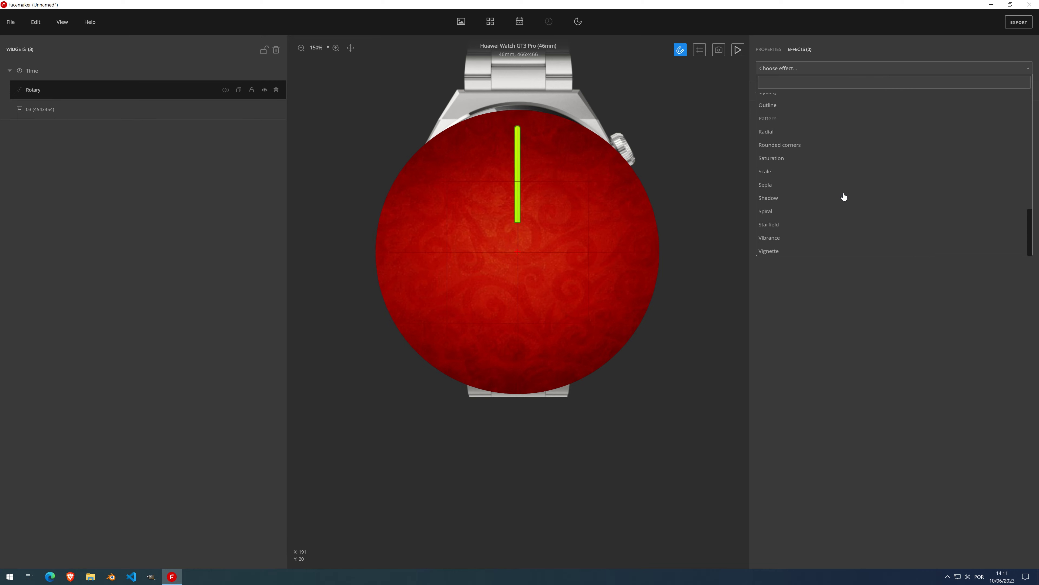
scroll(843, 197, "up", 10)
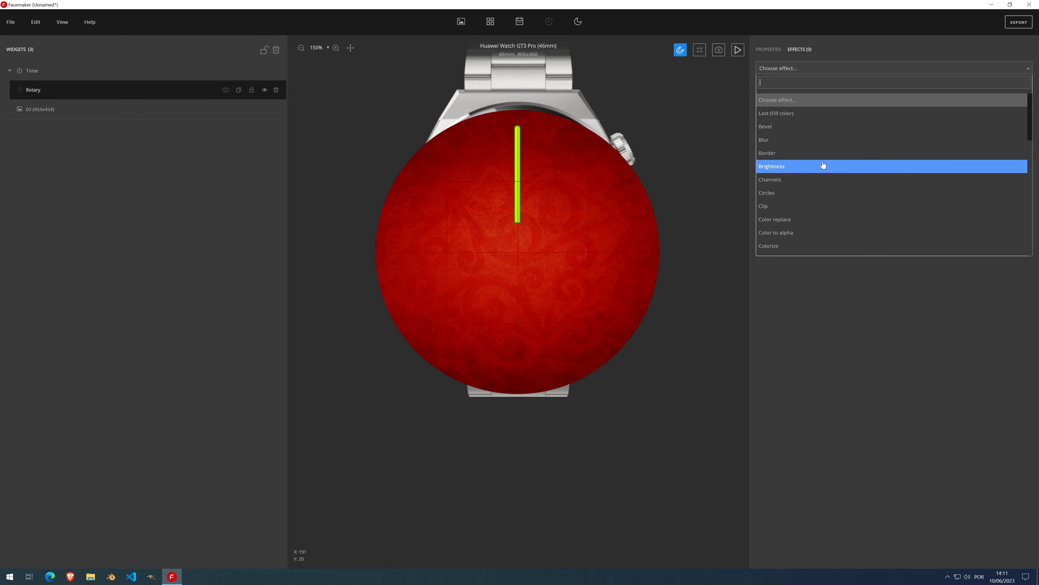
scroll(805, 163, "down", 4)
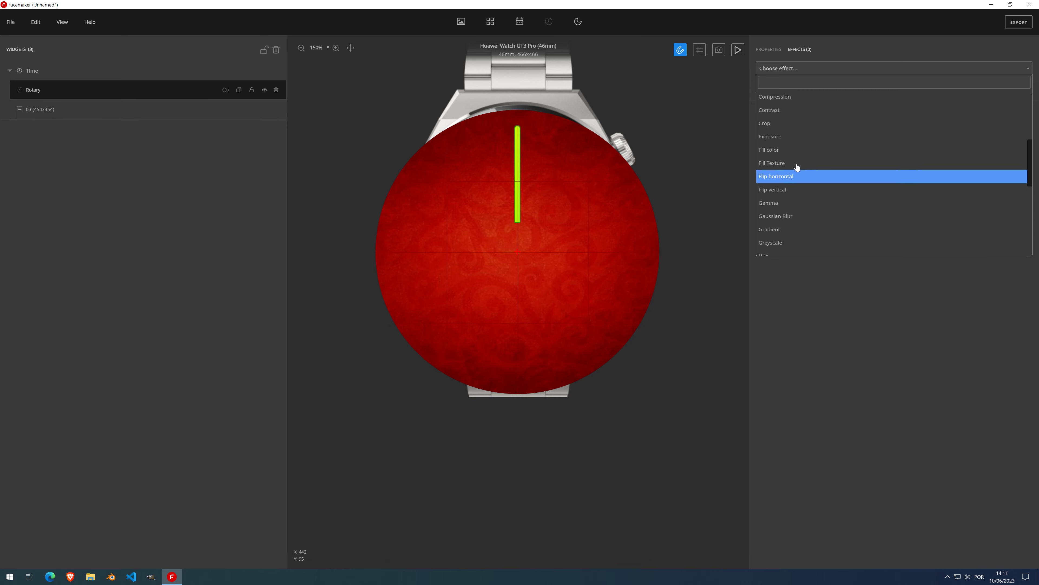
scroll(798, 177, "down", 1)
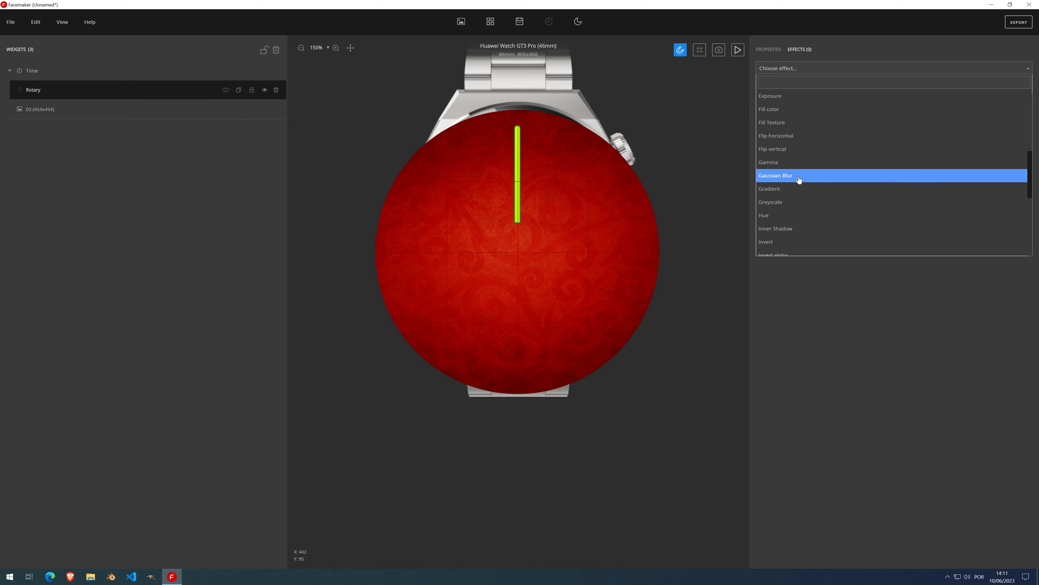
left_click(788, 202)
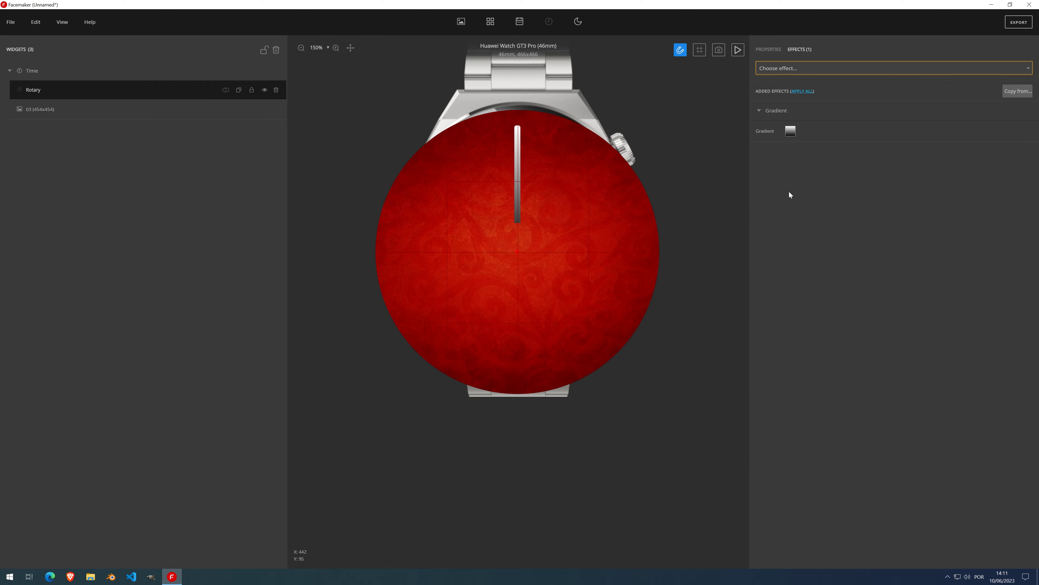
scroll(516, 162, "up", 3)
scroll(519, 168, "down", 3)
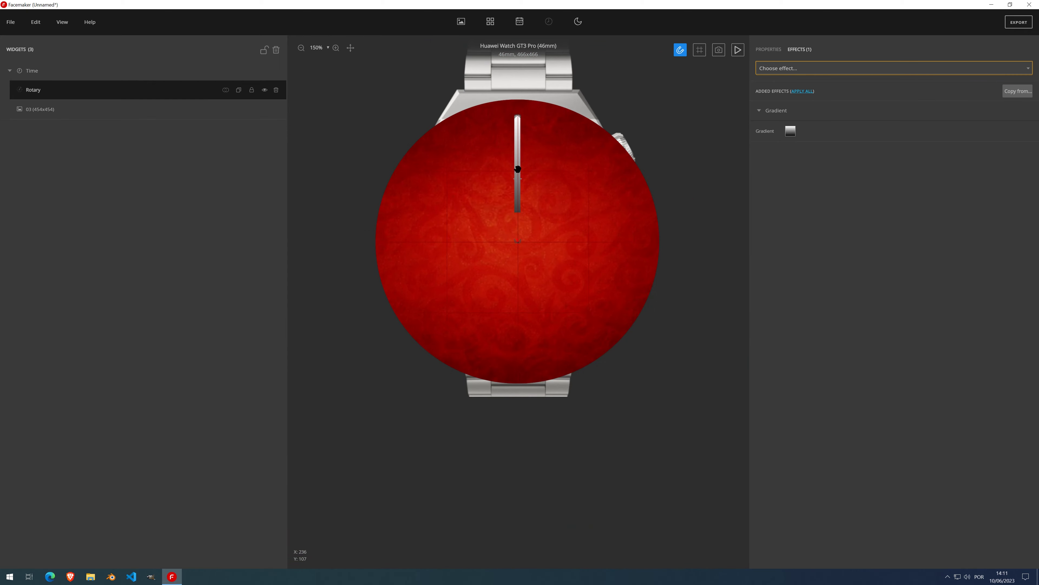
scroll(517, 170, "up", 4)
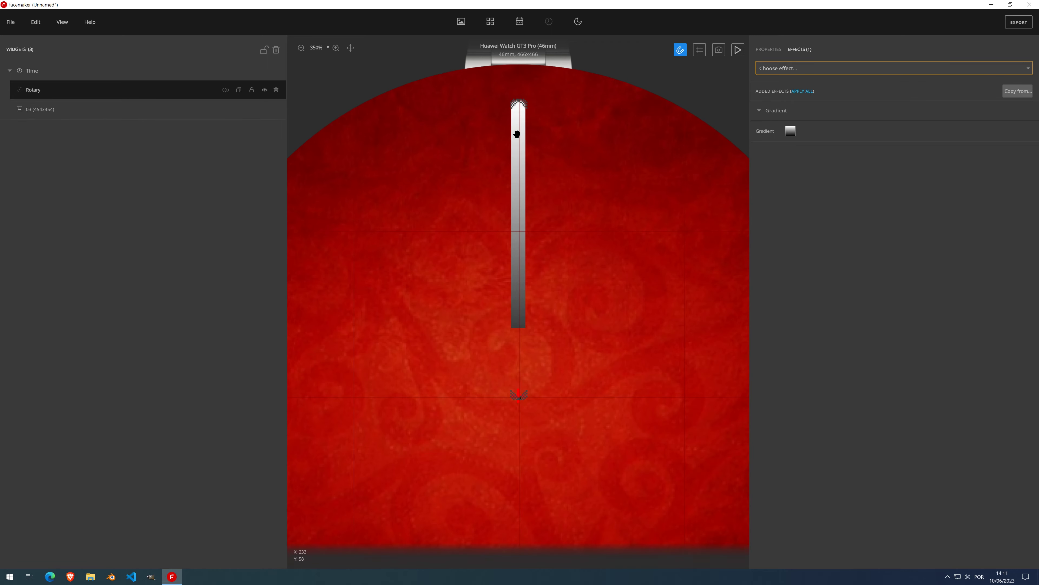
- In the gradient editor, try several preset gradients and settle on solid blue
left_click(792, 131)
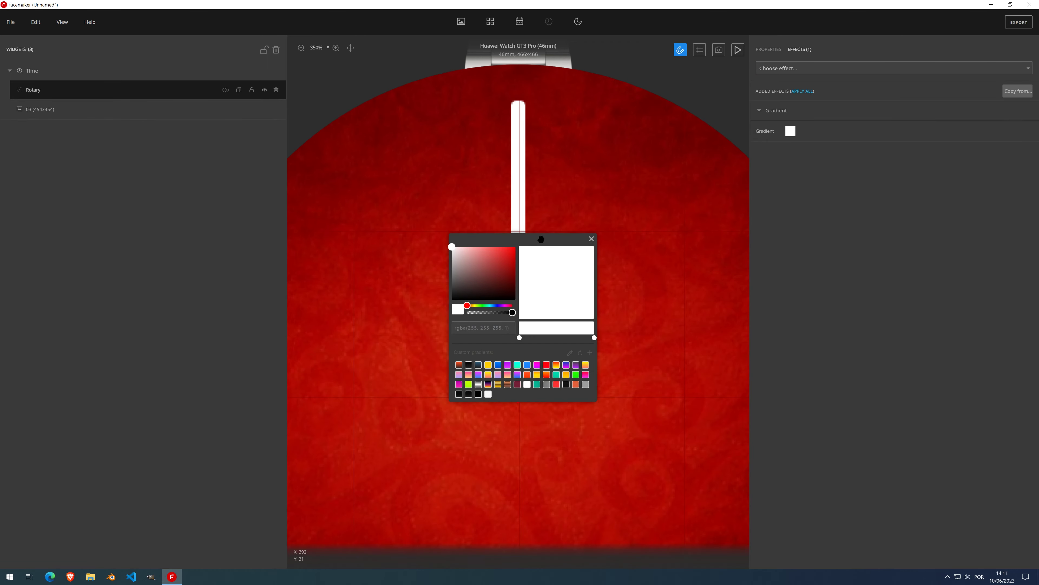
left_click_drag(539, 239, 159, 188)
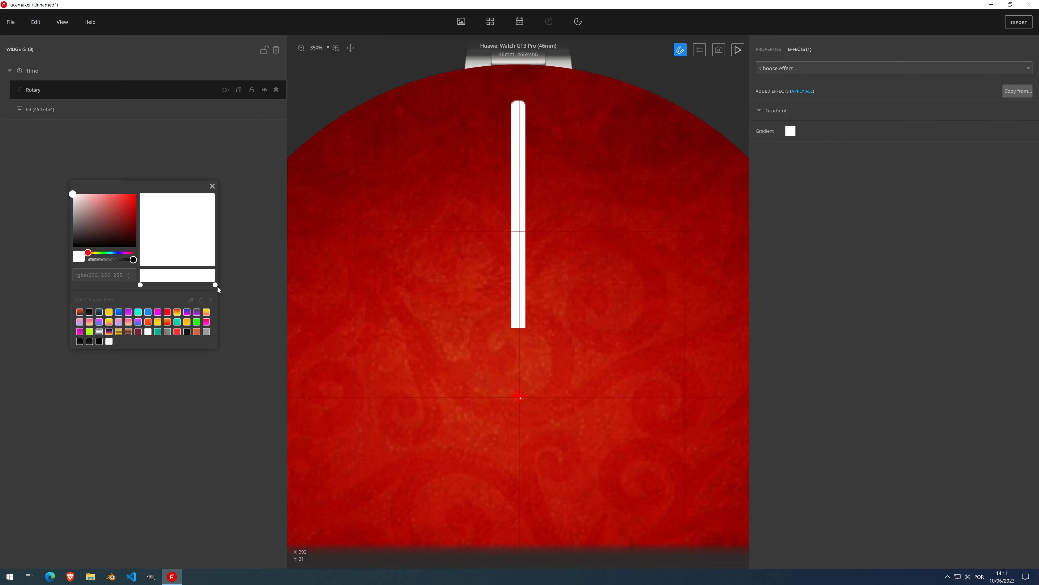
left_click(187, 313)
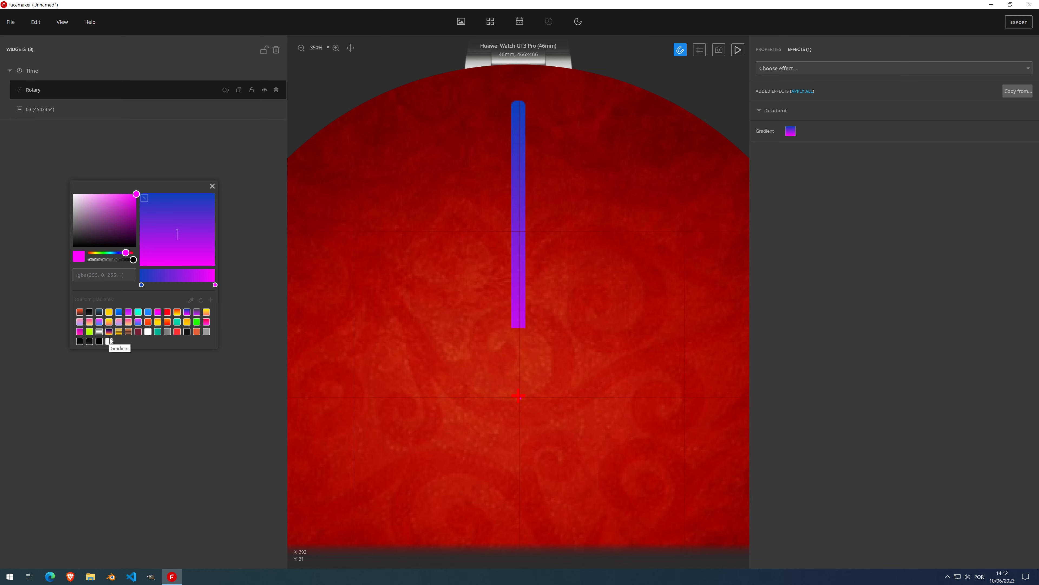
left_click(108, 322)
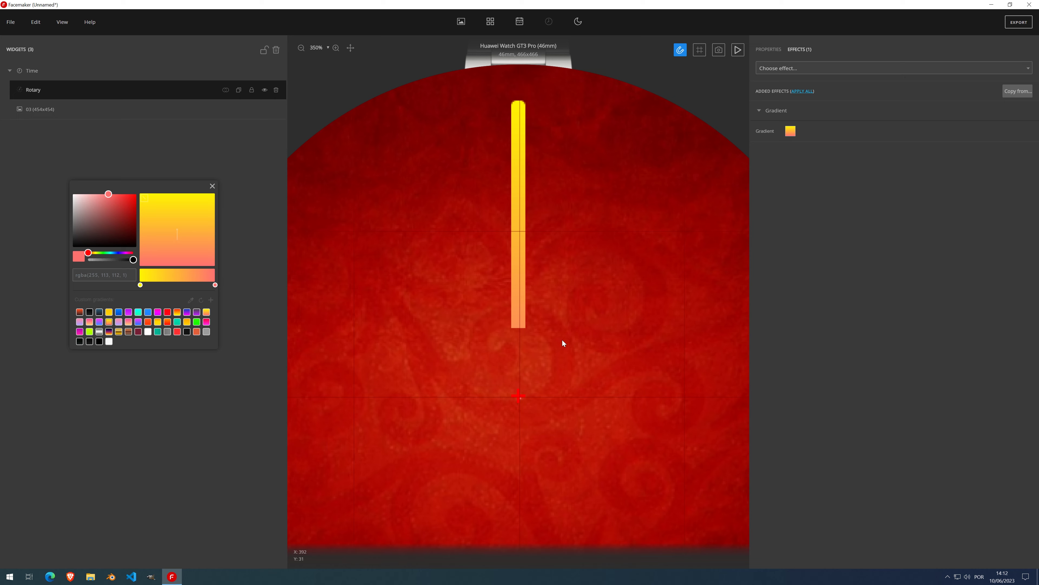
left_click(109, 332)
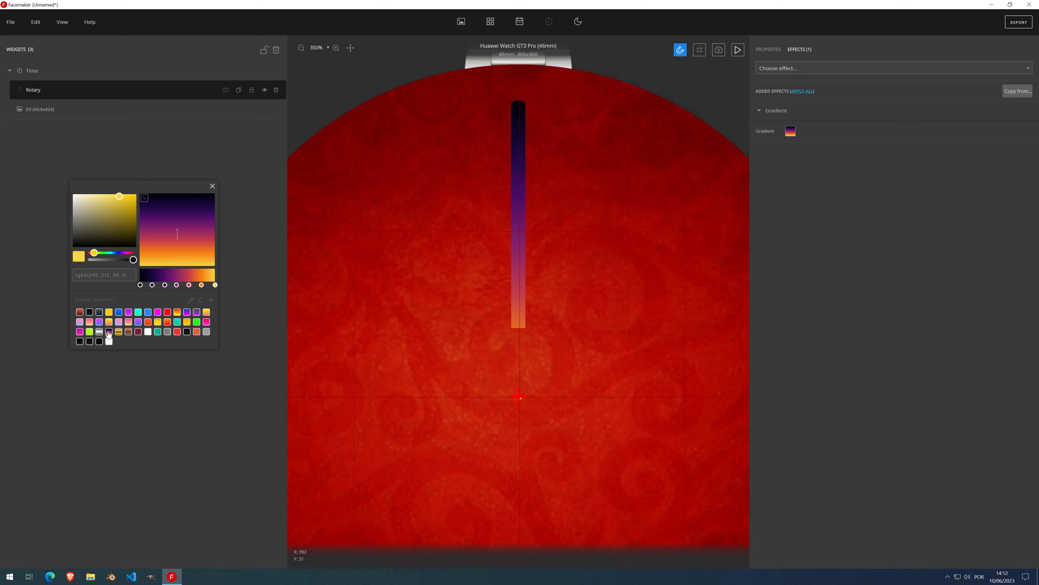
left_click(186, 314)
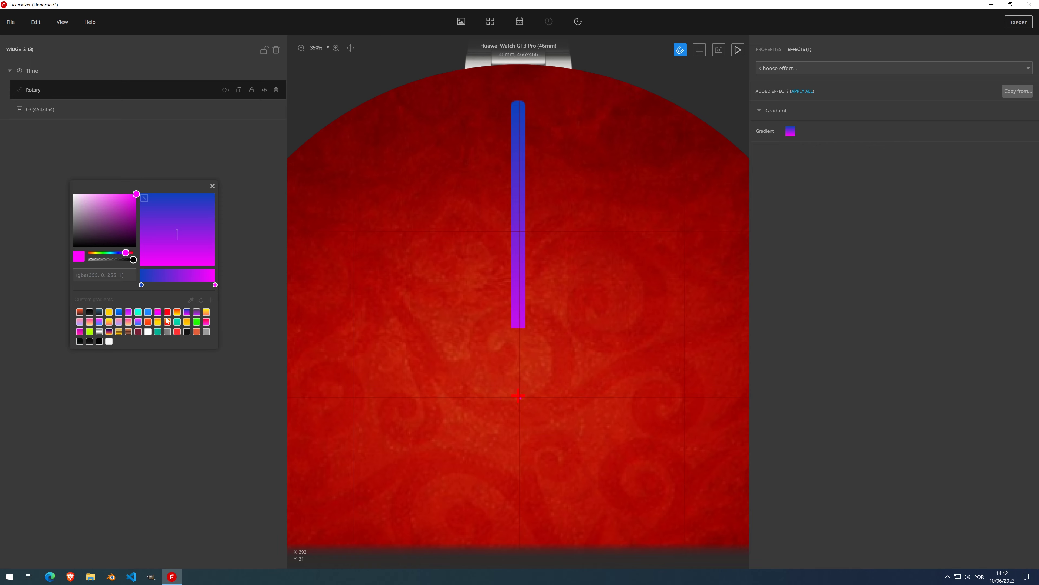
left_click(148, 313)
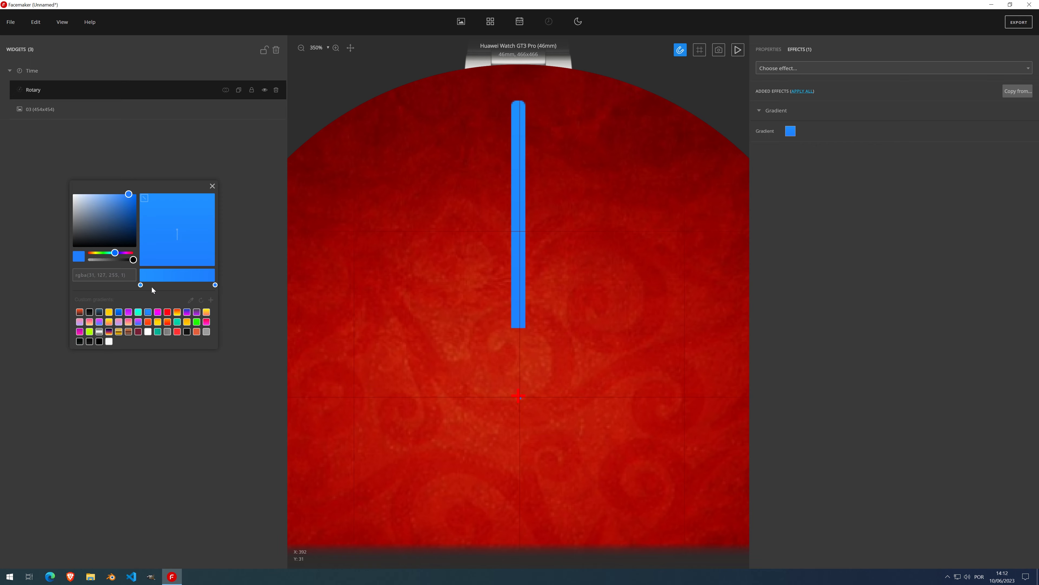
- Add a yellow colour stop and make the gradient vertical, yellow above blue
left_click(140, 285)
left_click_drag(115, 252, 93, 252)
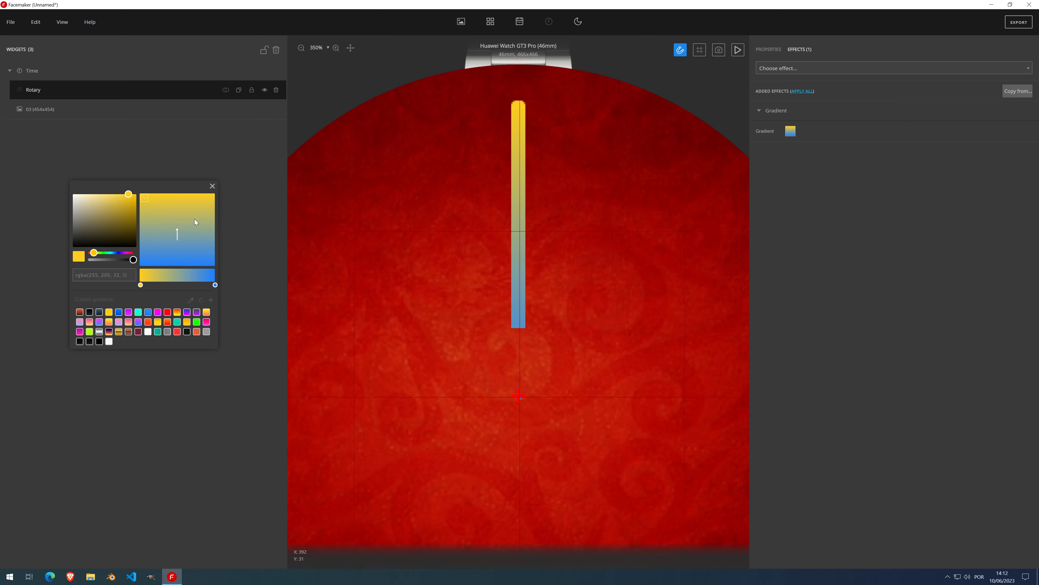
left_click_drag(195, 219, 136, 174)
left_click_drag(177, 230, 172, 250)
- Add blue and yellow stops side by side, sharpening the yellow tip into blue
left_click(215, 285)
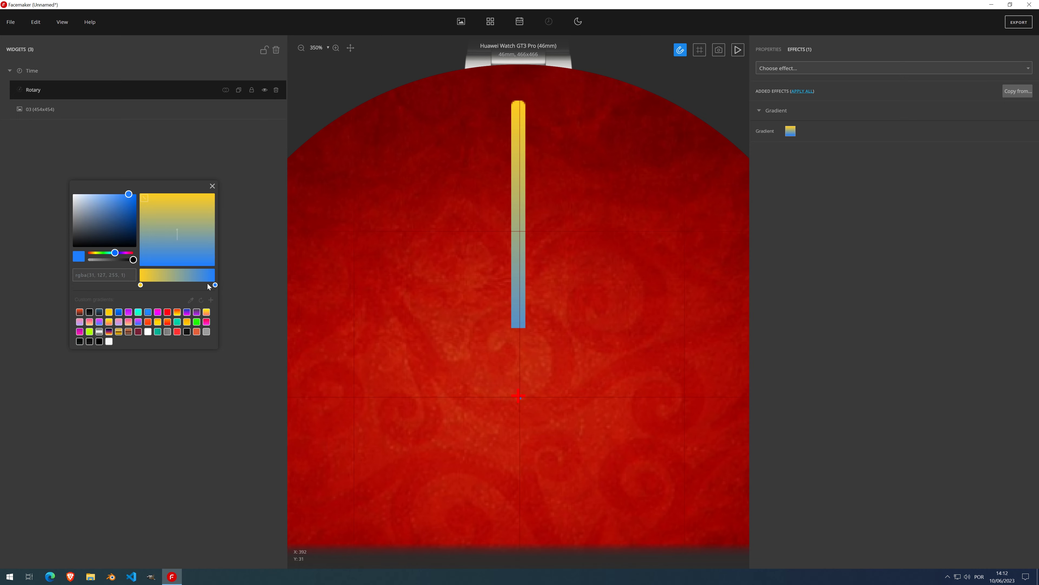
left_click(161, 280)
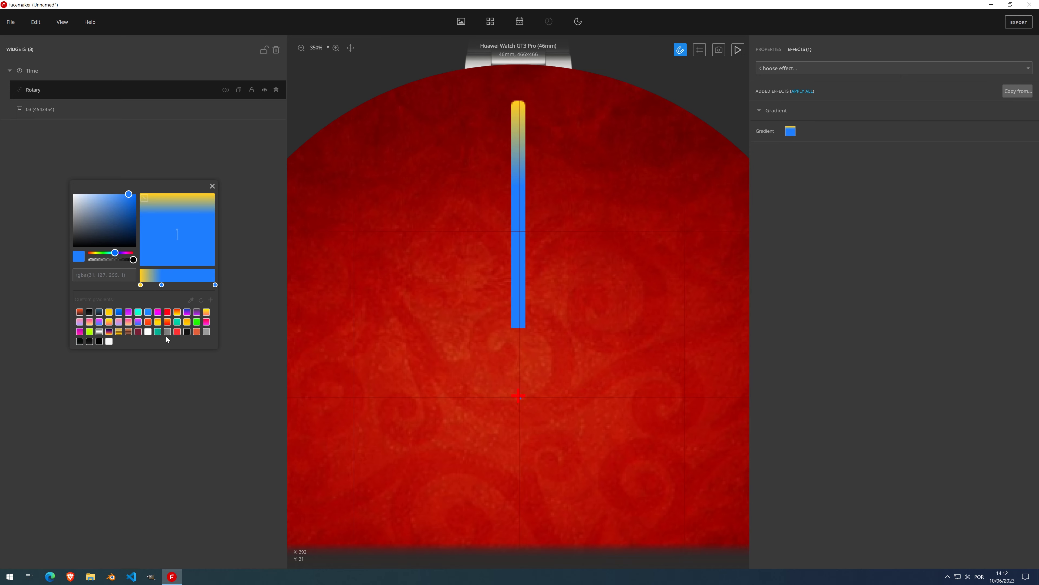
left_click(140, 284)
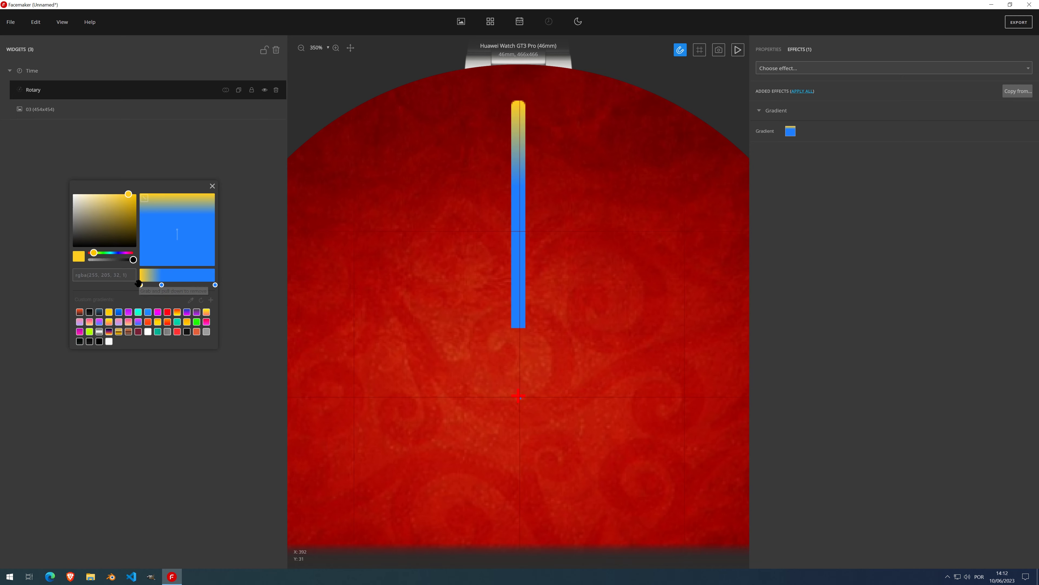
left_click(158, 279)
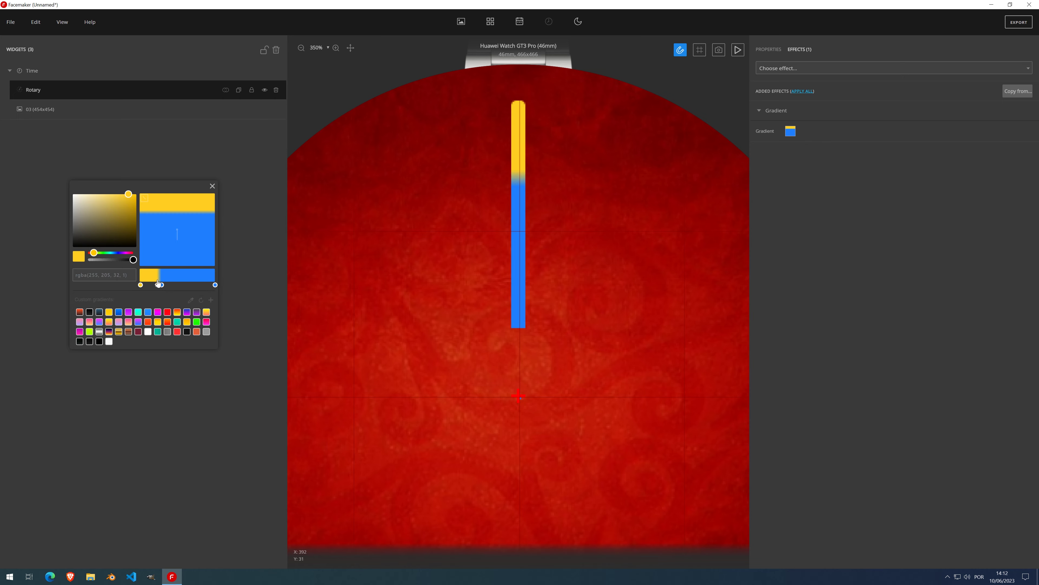
left_click_drag(158, 285, 153, 286)
left_click(161, 284)
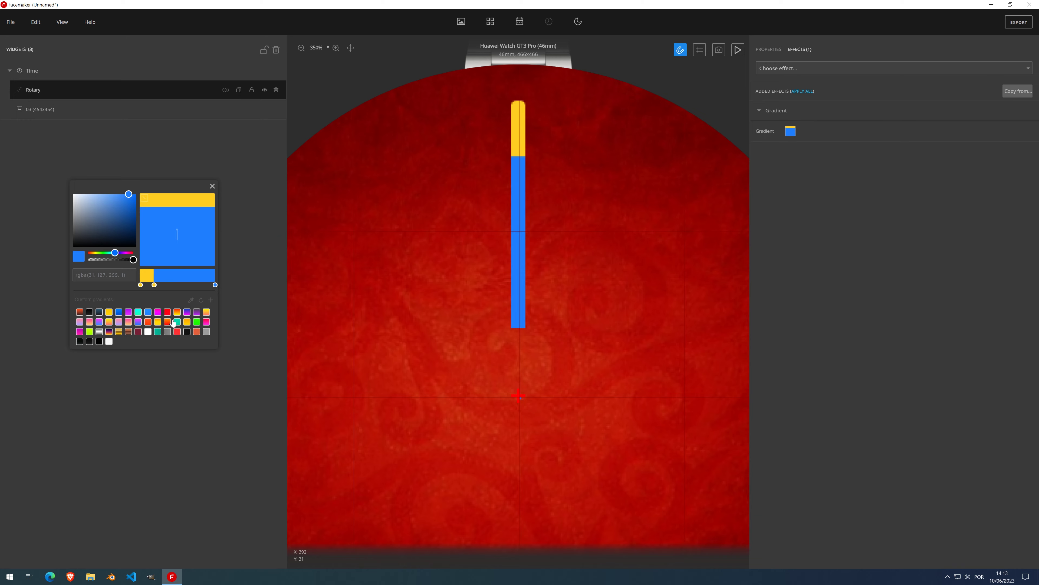
left_click(213, 187)
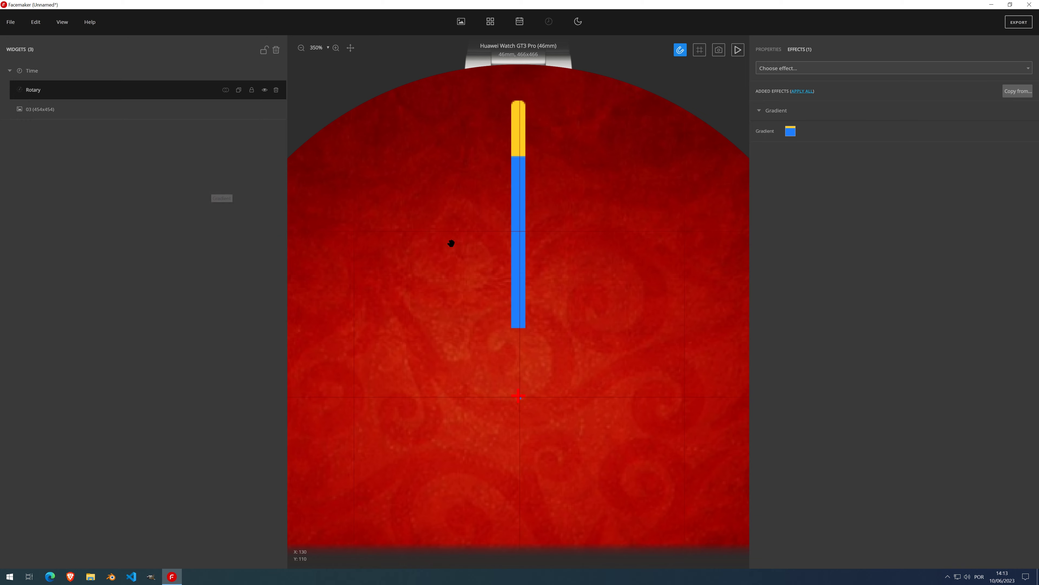
- Run the live watch preview and hide the canvas grid via View > Grid
scroll(454, 242, "down", 5)
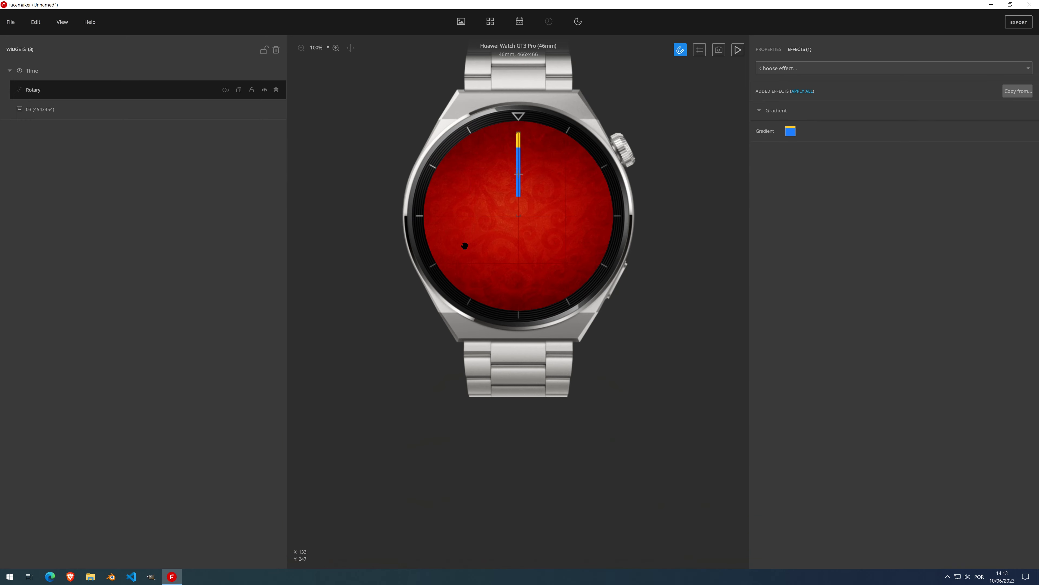
left_click(738, 55)
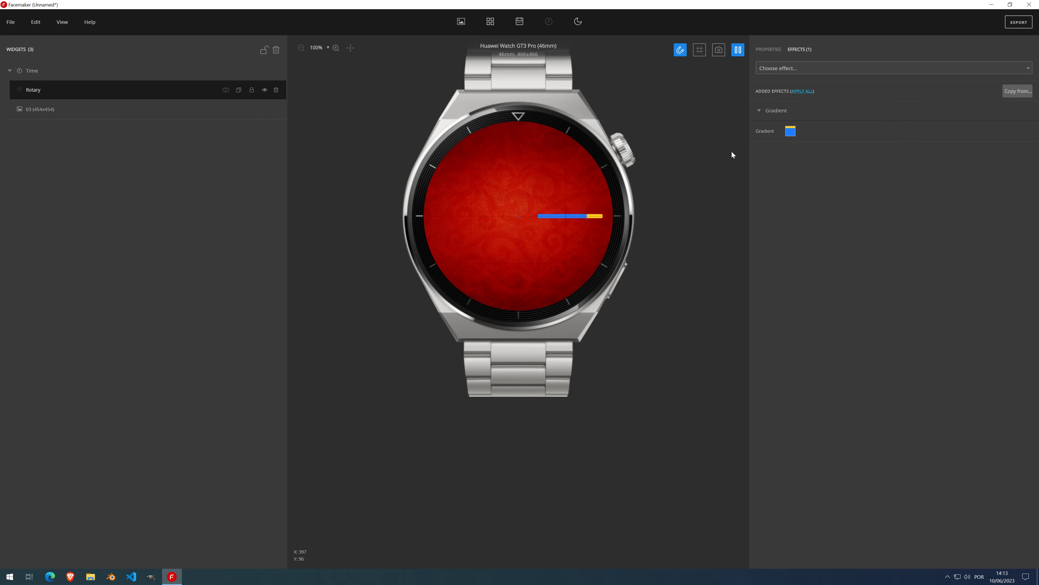
left_click(63, 23)
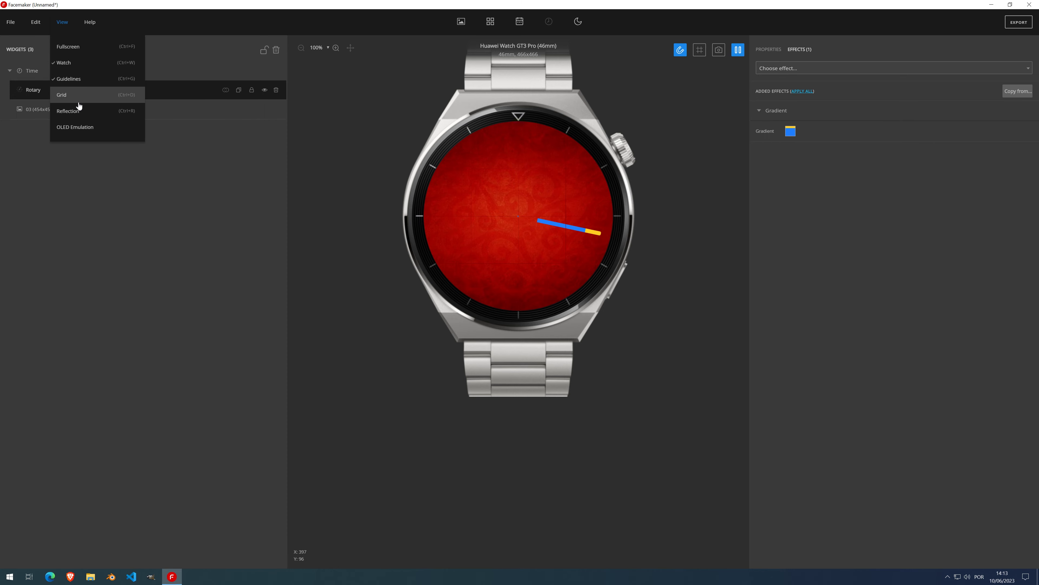
left_click(78, 102)
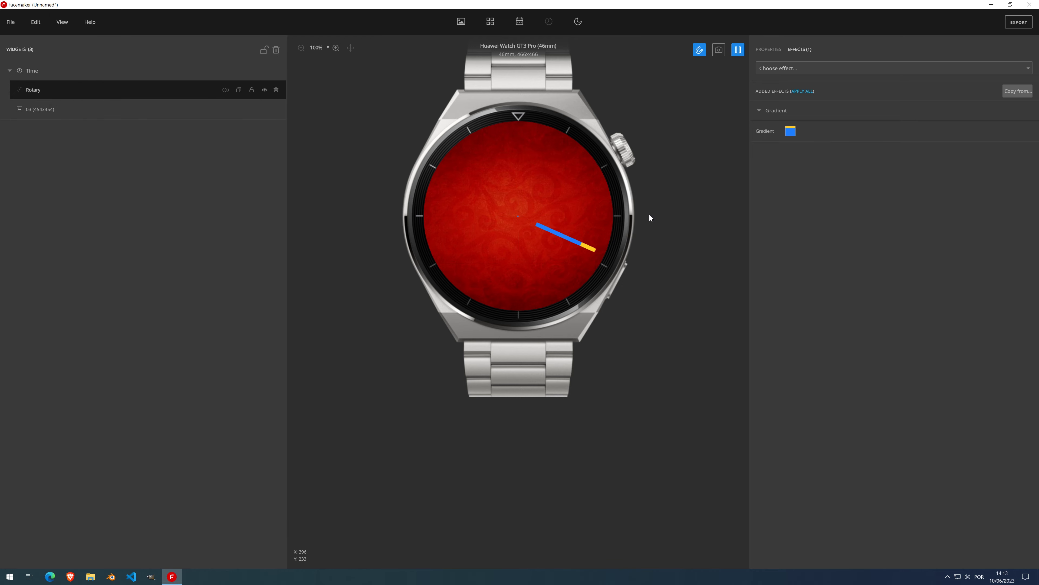
scroll(597, 237, "up", 4)
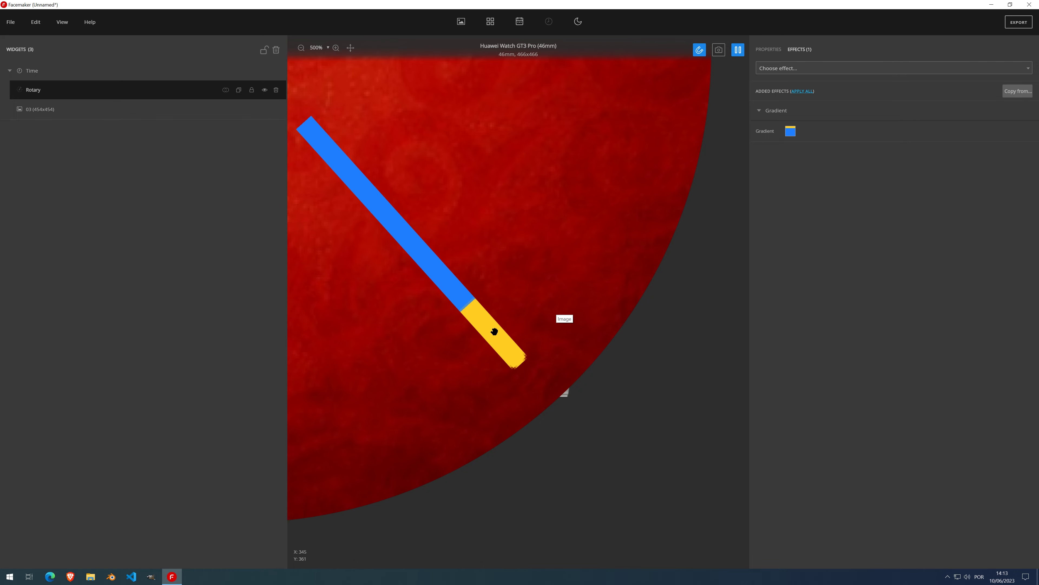
scroll(491, 336, "down", 4)
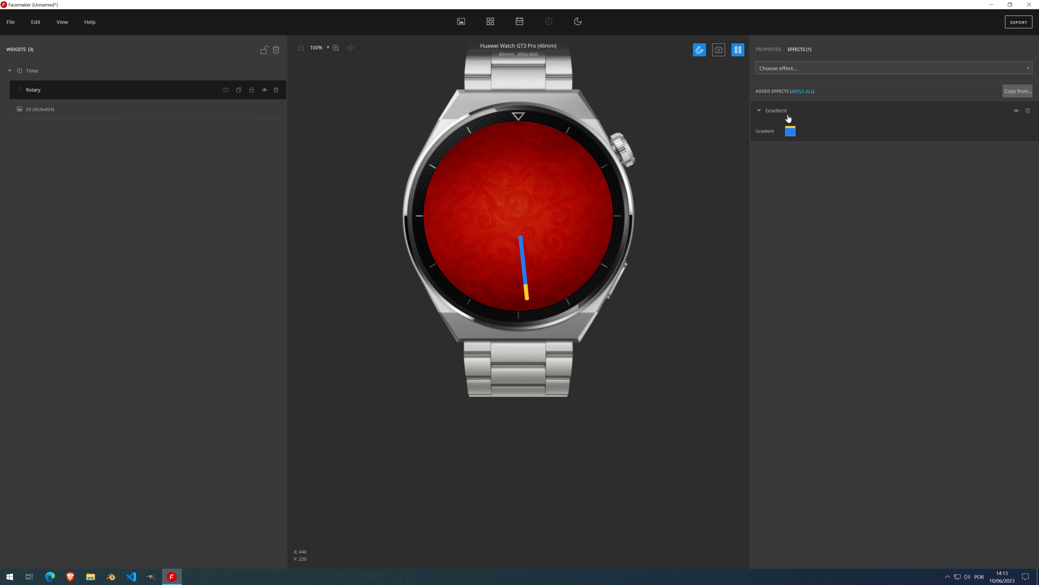
- Add a Shadow effect to the seconds hand with strength 1 and blur 11
left_click(739, 50)
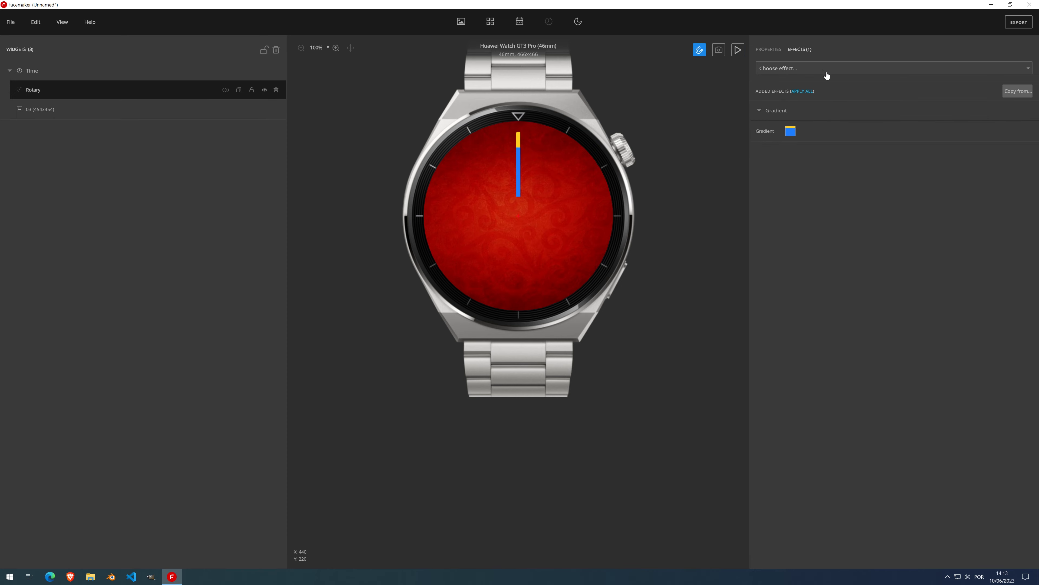
left_click(786, 69)
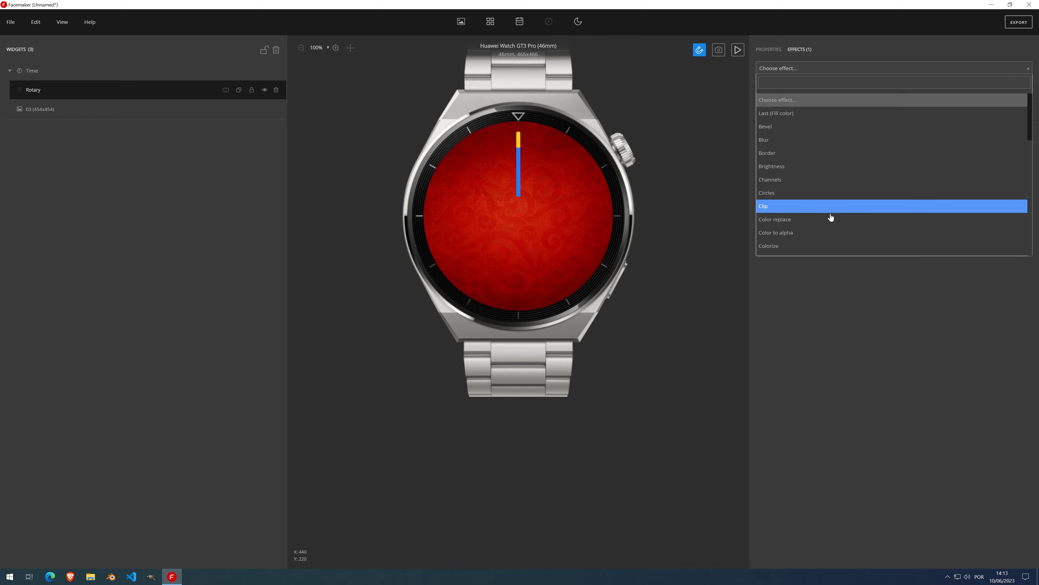
scroll(831, 217, "down", 8)
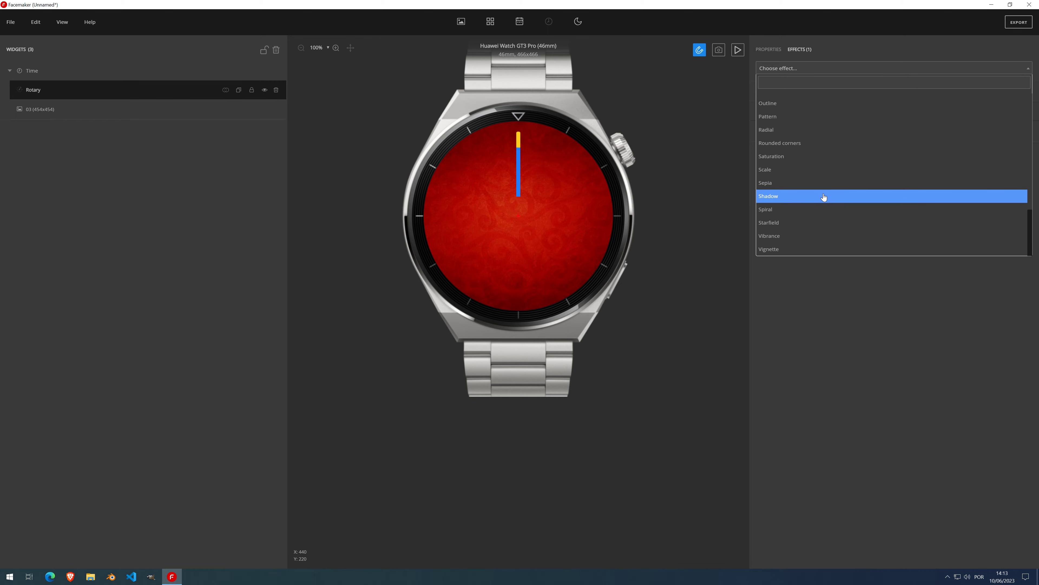
left_click(808, 198)
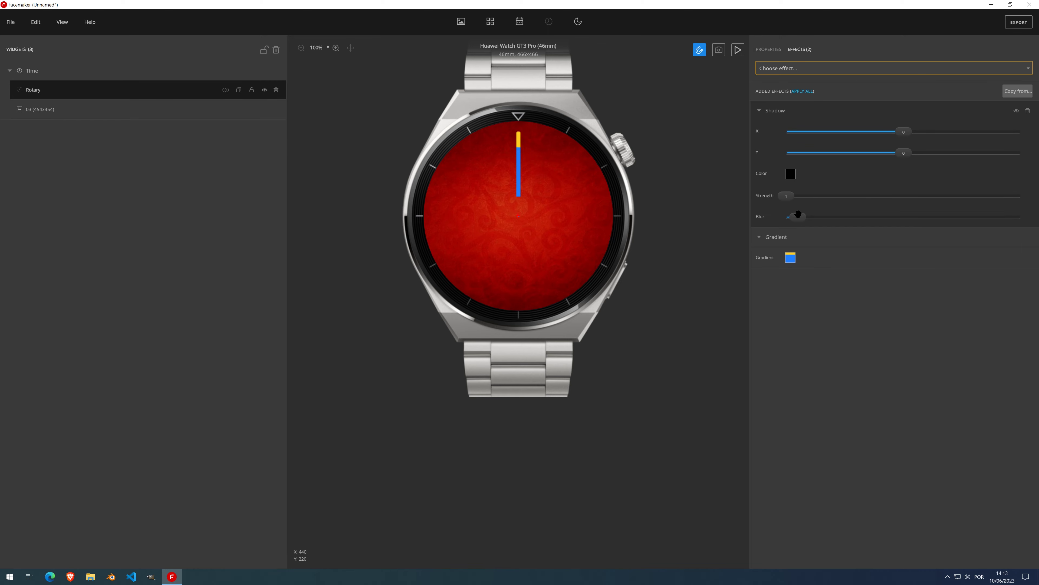
left_click_drag(798, 216, 877, 215)
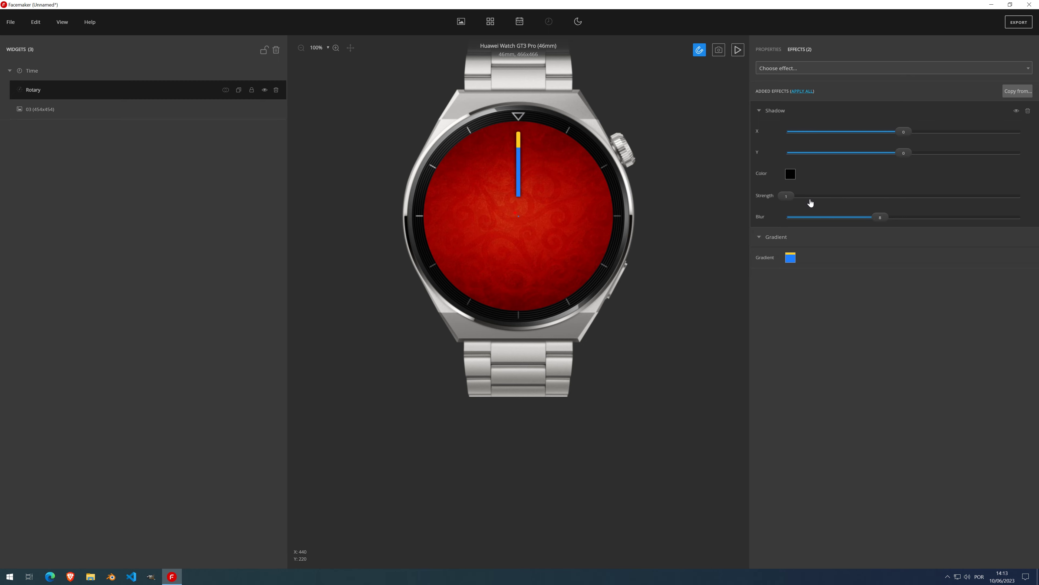
left_click_drag(810, 202, 845, 197)
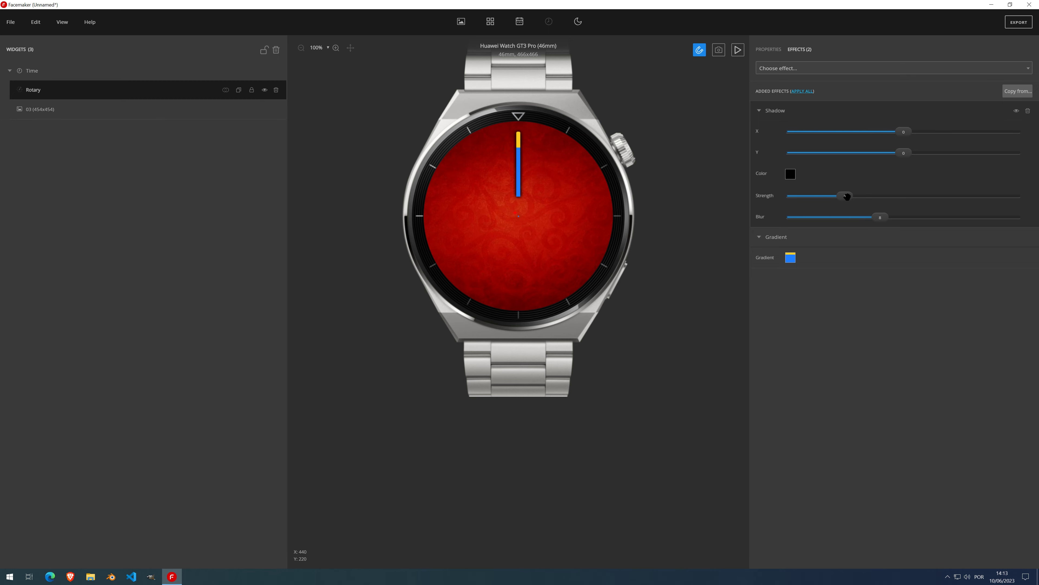
left_click(801, 197)
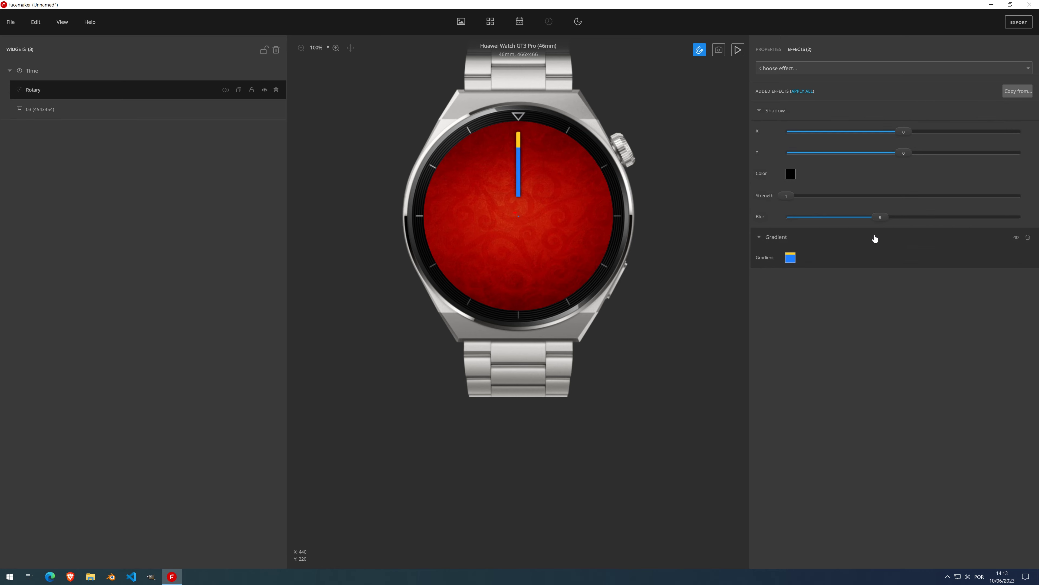
left_click_drag(881, 217, 914, 219)
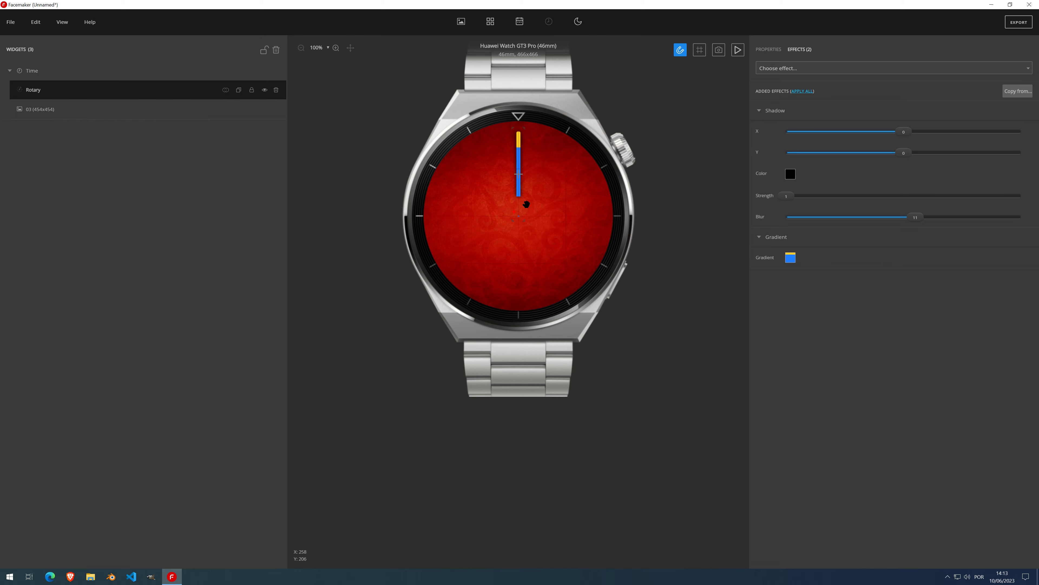
scroll(524, 207, "up", 3)
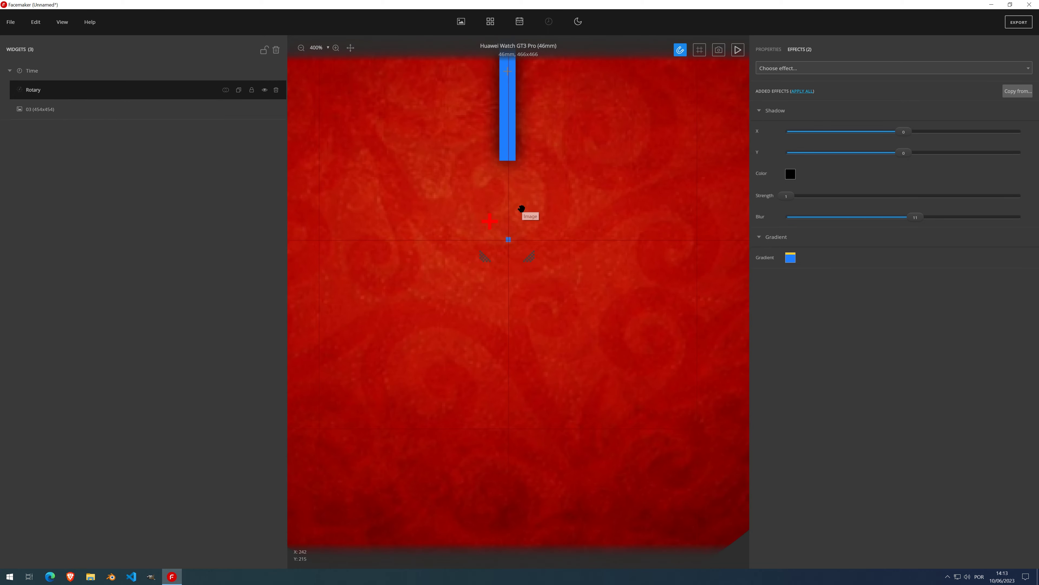
- Set the Rotary pivot to X 16 and Y 220 on the Properties tab
left_click(769, 49)
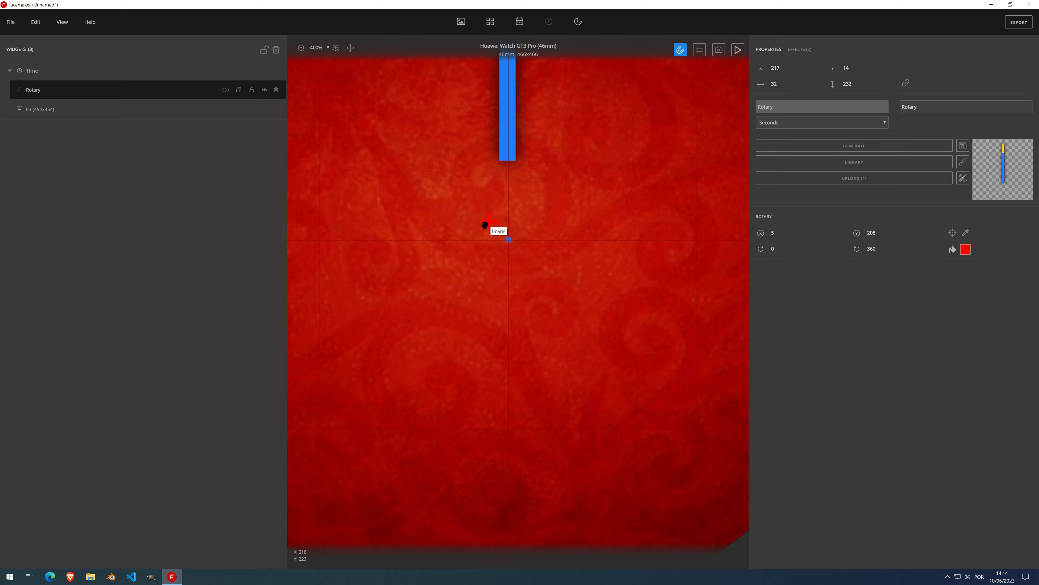
scroll(497, 227, "down", 2)
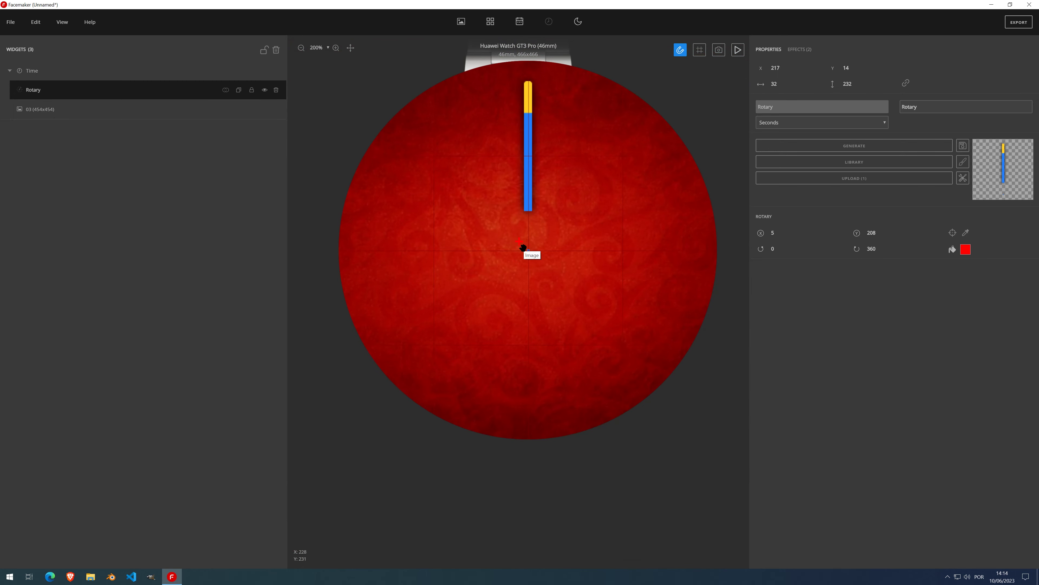
scroll(529, 237, "up", 3)
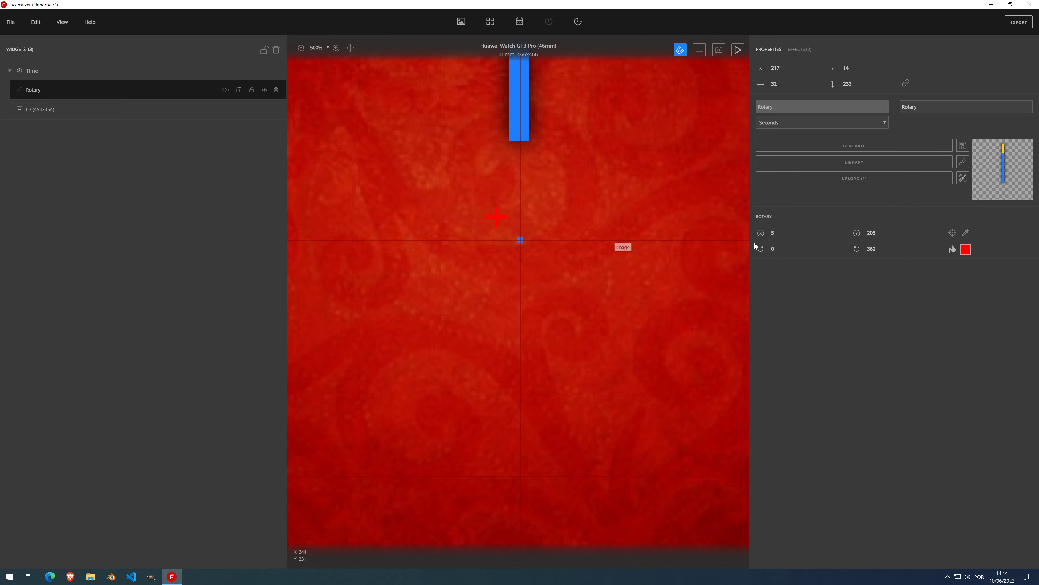
double_click(785, 234)
type("15")
left_click(785, 231)
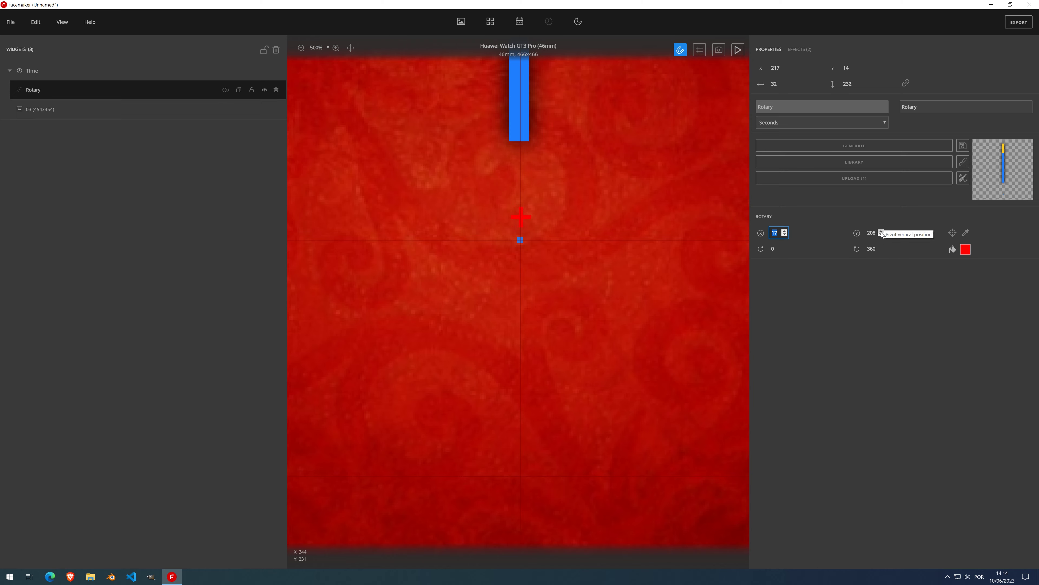
left_click(881, 231)
scroll(881, 231, "up", 10)
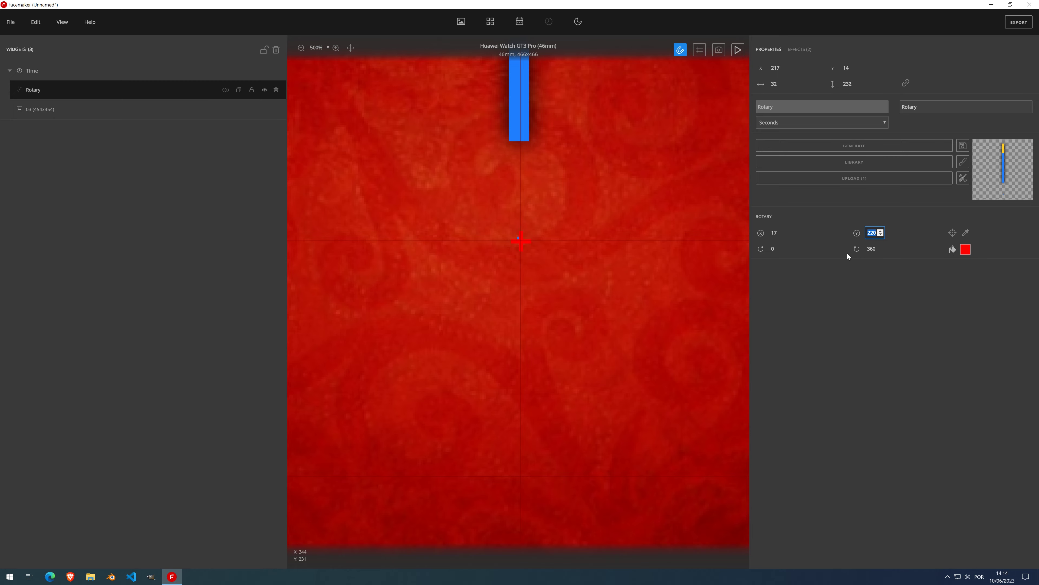
left_click(784, 234)
scroll(624, 234, "down", 5)
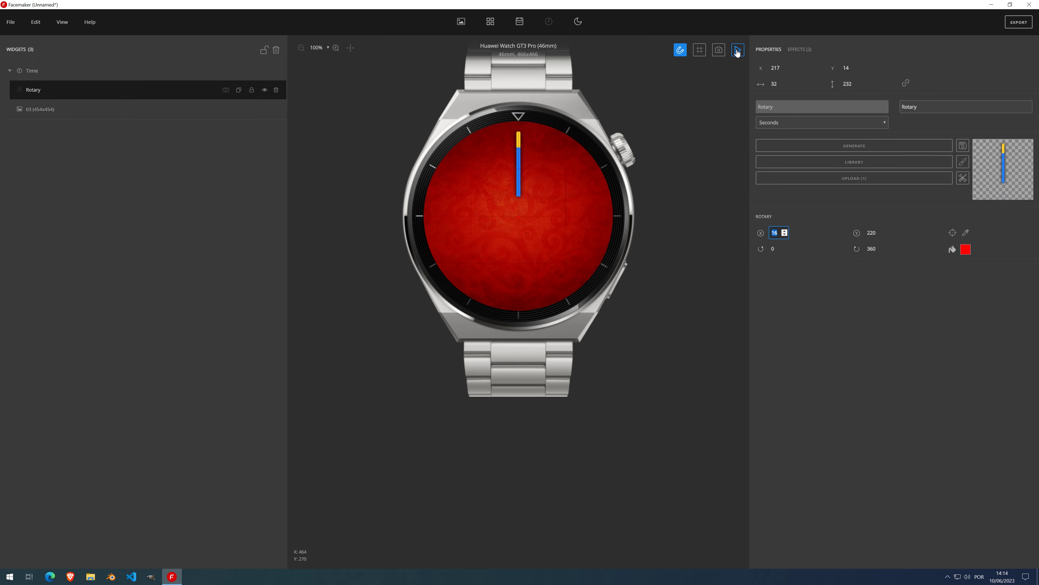
- Restart the watch preview to confirm the hand sweeps around the dial centre
left_click(651, 131)
left_click(739, 50)
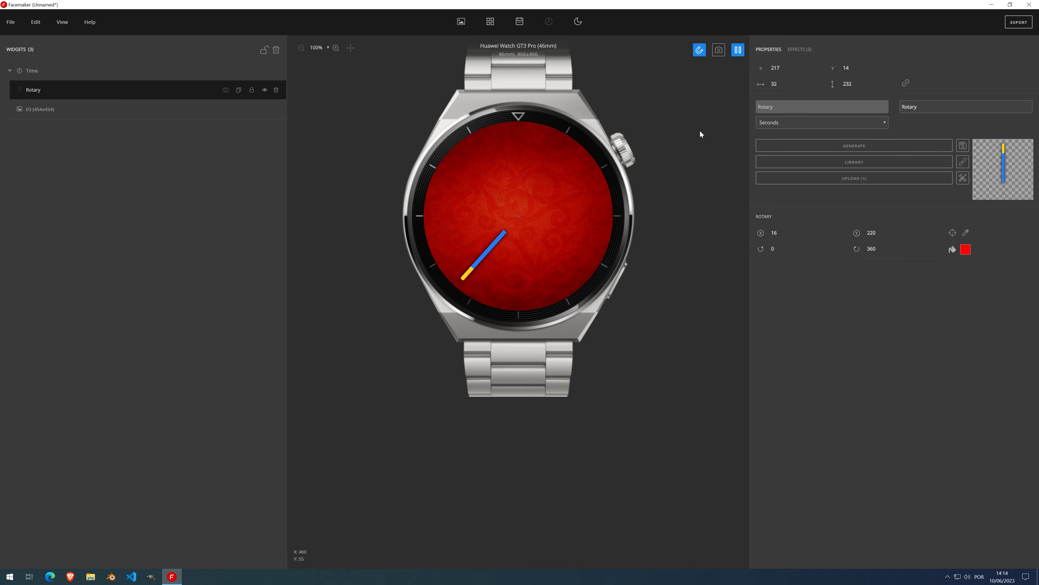